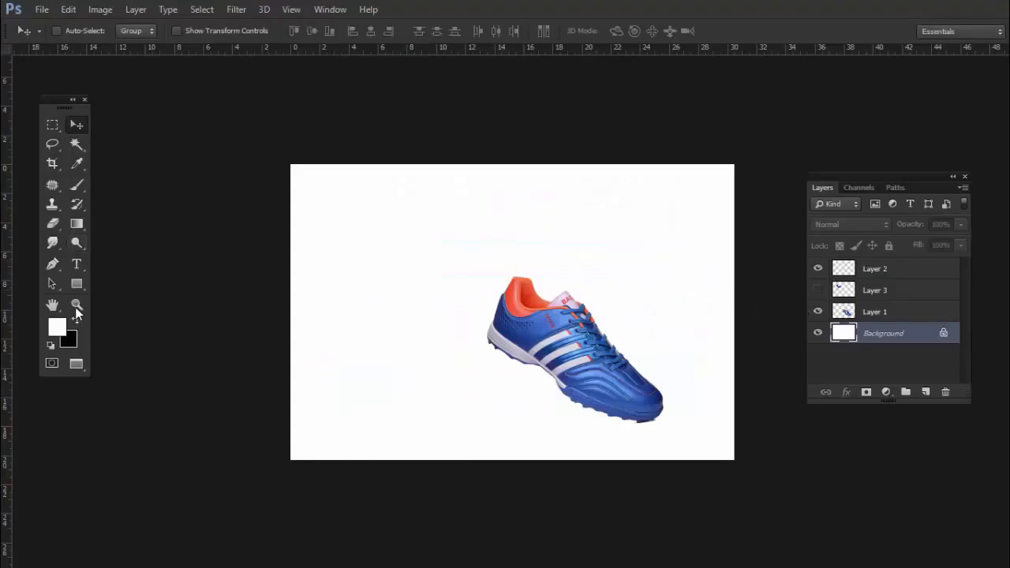
Zoom in on the sneaker, fit it to the window, then switch to full-screen view.
{"action": "left_click", "coordinate": [77, 305]}
{"action": "left_click", "coordinate": [612, 370]}
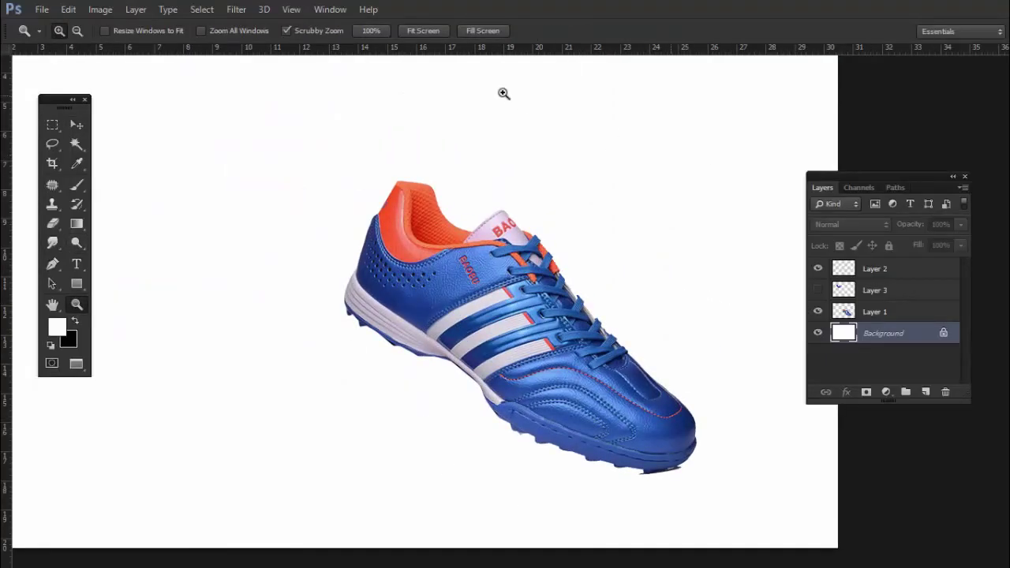
{"action": "left_click", "coordinate": [430, 31]}
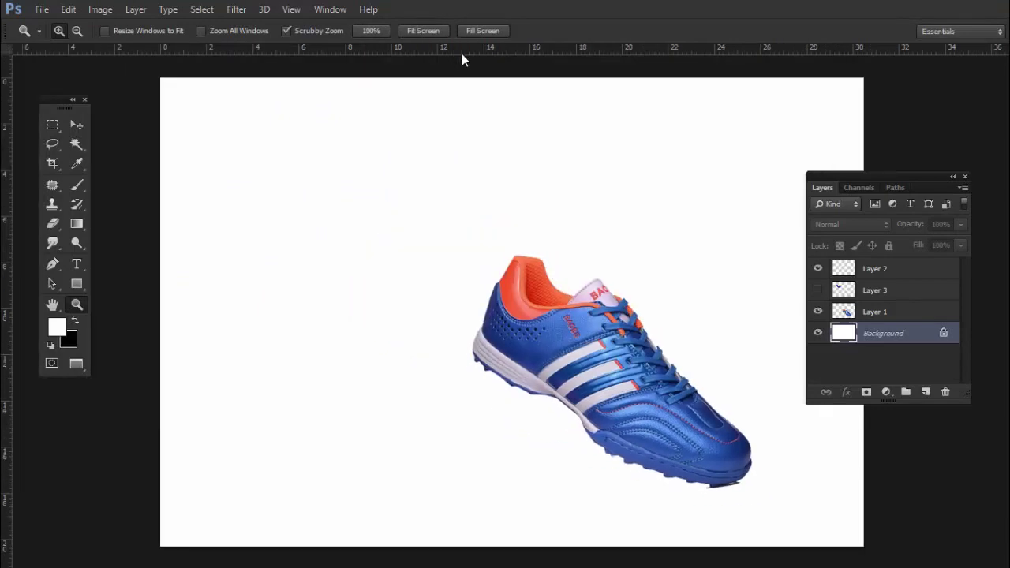
{"action": "key", "text": "v"}
{"action": "key", "text": "shift+f"}
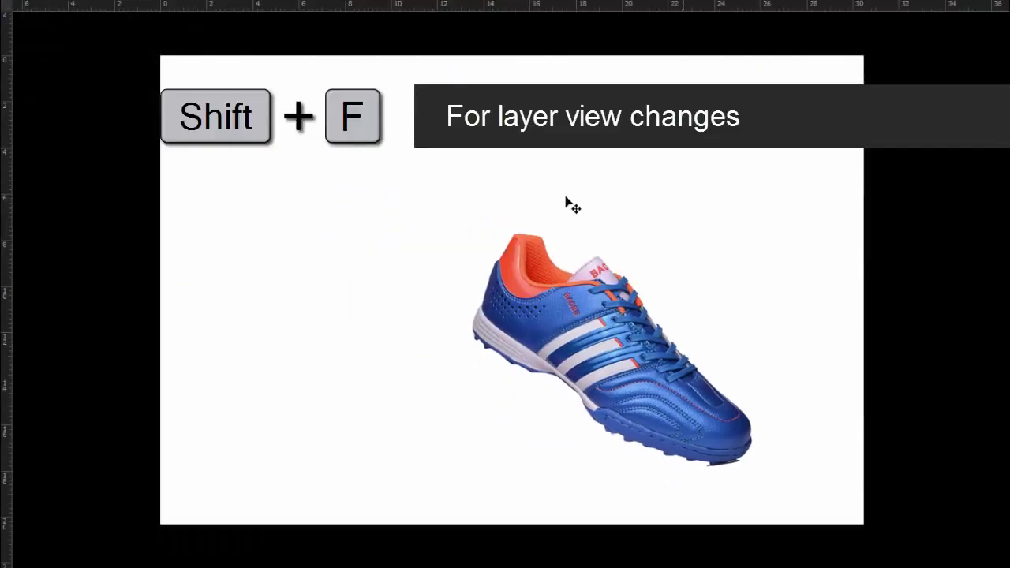
{"action": "key", "text": "shift+f"}
Bring the purple splash document forward in a floating window and reposition it.
{"action": "key", "text": "shift+f"}
{"action": "left_click", "coordinate": [225, 293]}
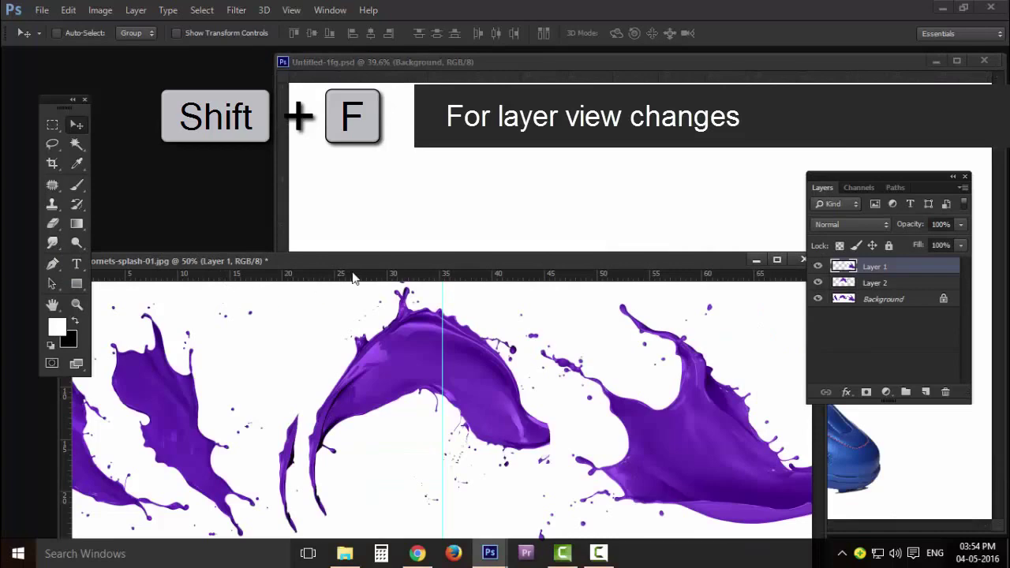
{"action": "left_click_drag", "start_coordinate": [333, 253], "coordinate": [408, 134]}
{"action": "key", "text": "shift+f"}
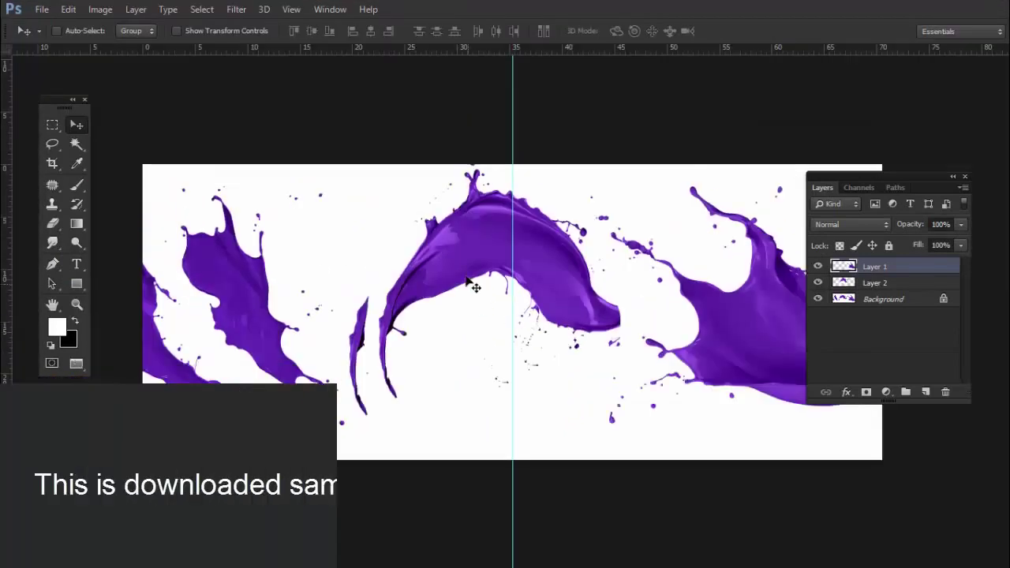
Move Layer 2's splash to the right and shift Layer 1's splash left.
{"action": "right_click", "coordinate": [468, 271]}
{"action": "left_click", "coordinate": [469, 270]}
{"action": "left_click_drag", "start_coordinate": [474, 273], "coordinate": [594, 280]}
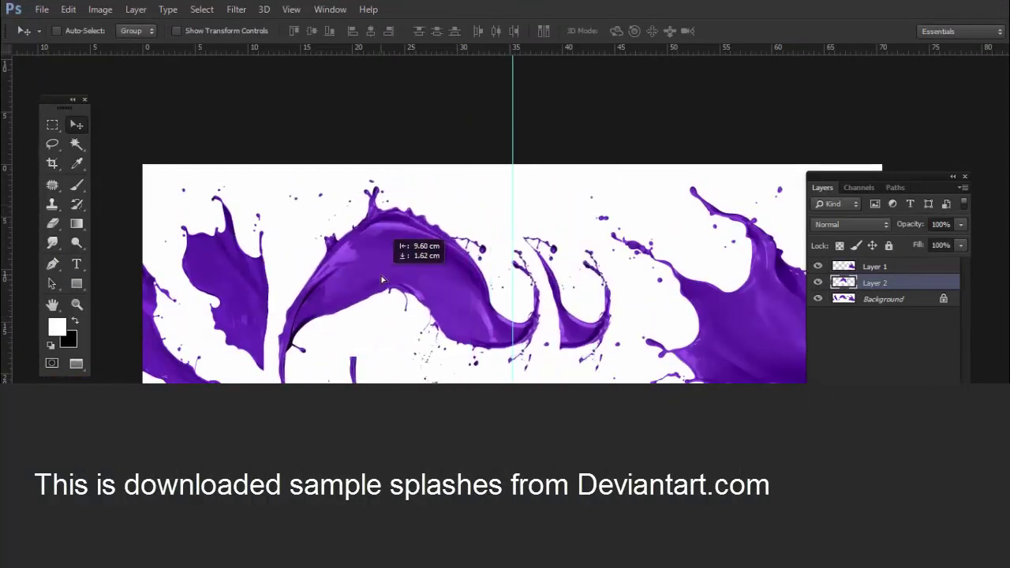
{"action": "right_click", "coordinate": [683, 311]}
{"action": "left_click", "coordinate": [710, 310]}
{"action": "left_click_drag", "start_coordinate": [715, 314], "coordinate": [670, 313]}
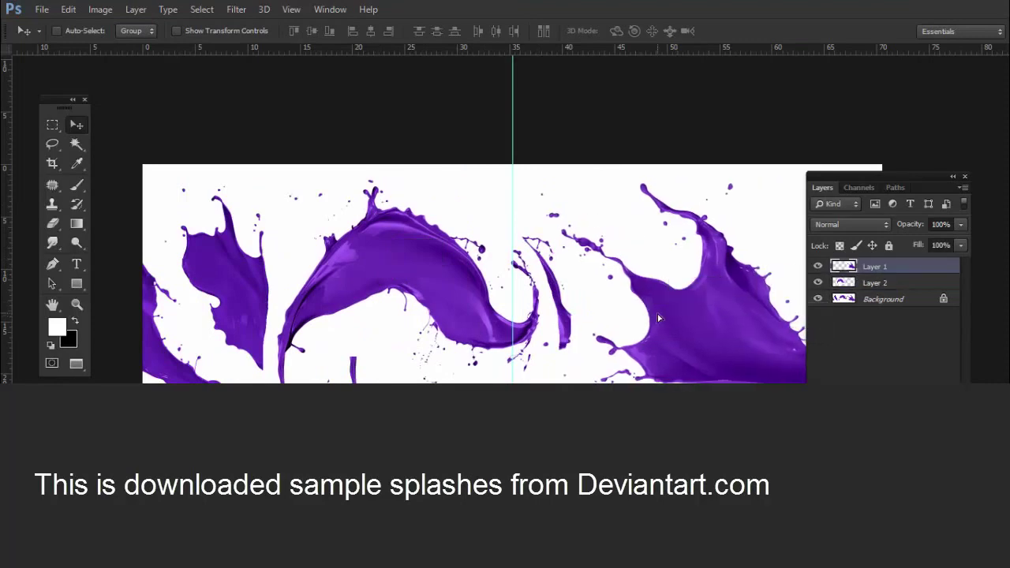
Move the splash window aside and return to the sneaker document.
{"action": "key", "text": "f"}
{"action": "key", "text": "f"}
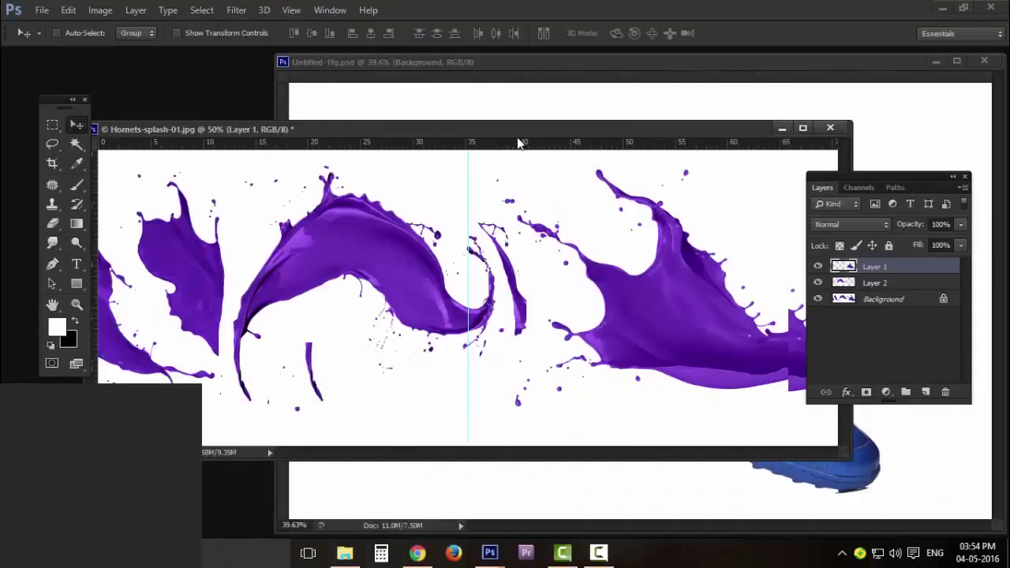
{"action": "left_click_drag", "start_coordinate": [470, 129], "coordinate": [295, 170]}
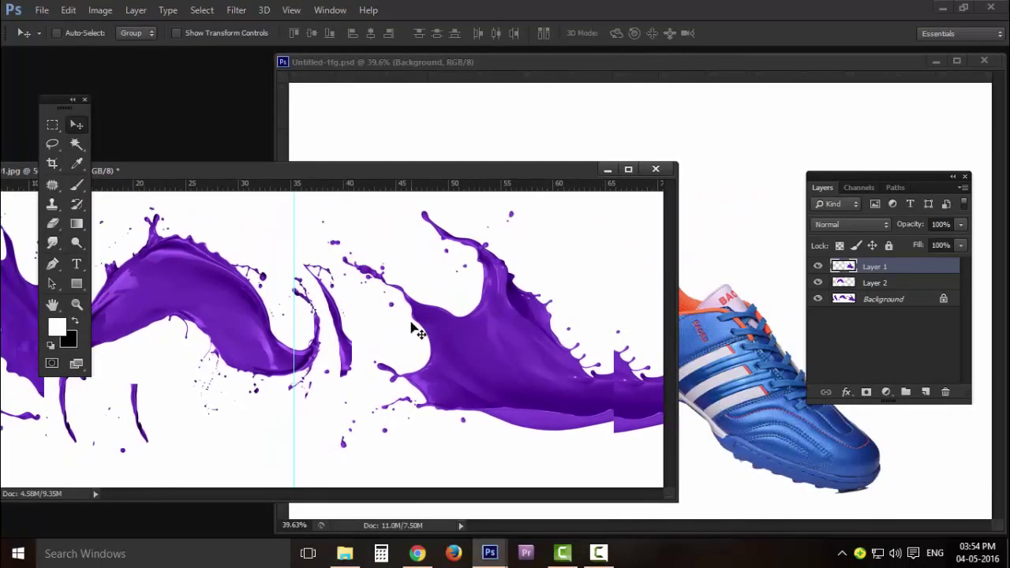
{"action": "left_click", "coordinate": [773, 317]}
Make Layer 3's blue splash visible and drag it onto the sneaker's heel.
{"action": "key", "text": "f"}
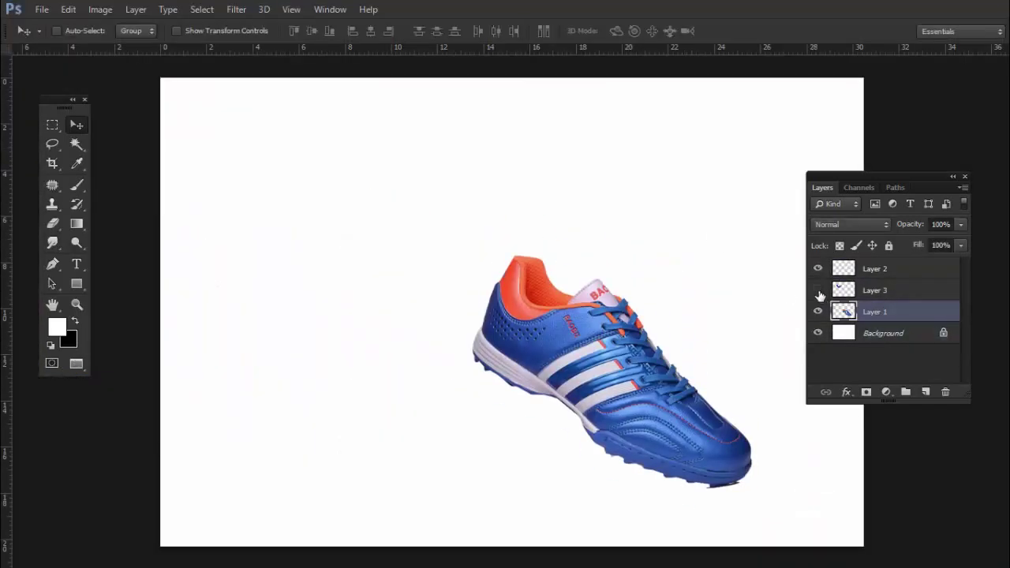
{"action": "left_click", "coordinate": [819, 291]}
{"action": "left_click", "coordinate": [835, 292]}
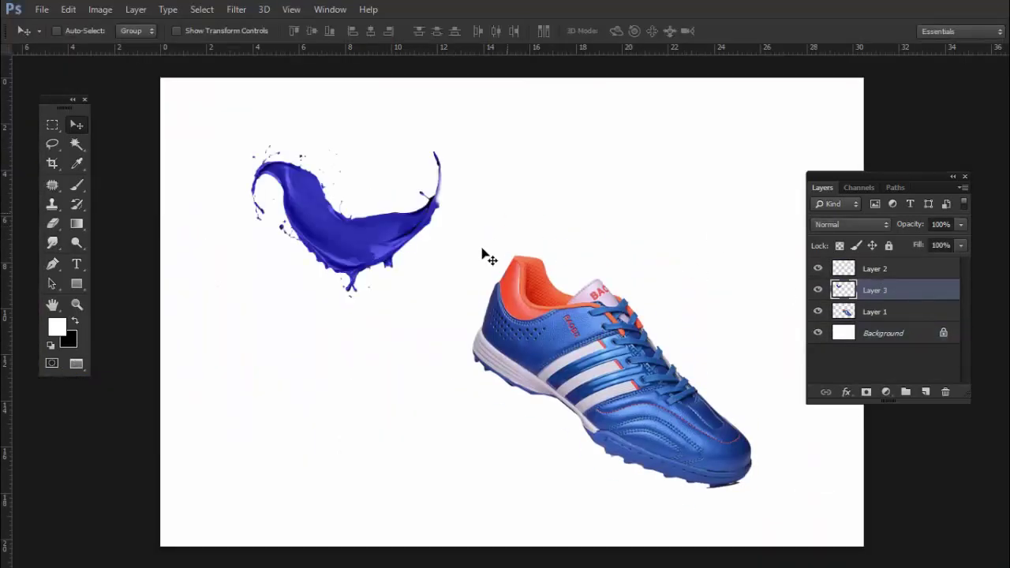
{"action": "mouse_move", "coordinate": [346, 235]}
{"action": "left_mouse_down"}
{"action": "mouse_move", "coordinate": [488, 207]}
{"action": "mouse_move", "coordinate": [492, 299]}
{"action": "mouse_move", "coordinate": [464, 274]}
{"action": "mouse_move", "coordinate": [532, 281]}
{"action": "mouse_move", "coordinate": [524, 289]}
{"action": "left_mouse_up"}
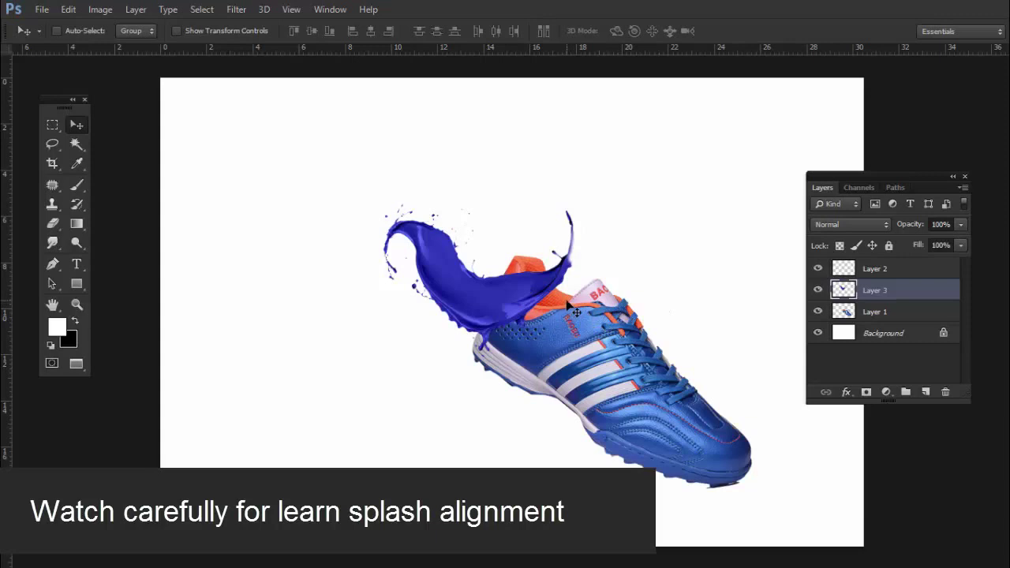
Try rotating the blue splash with Free Transform, then discard the rotation.
{"action": "key", "text": "ctrl+t"}
{"action": "mouse_move", "coordinate": [618, 378]}
{"action": "left_mouse_down"}
{"action": "mouse_move", "coordinate": [576, 427]}
{"action": "mouse_move", "coordinate": [553, 419]}
{"action": "left_mouse_up"}
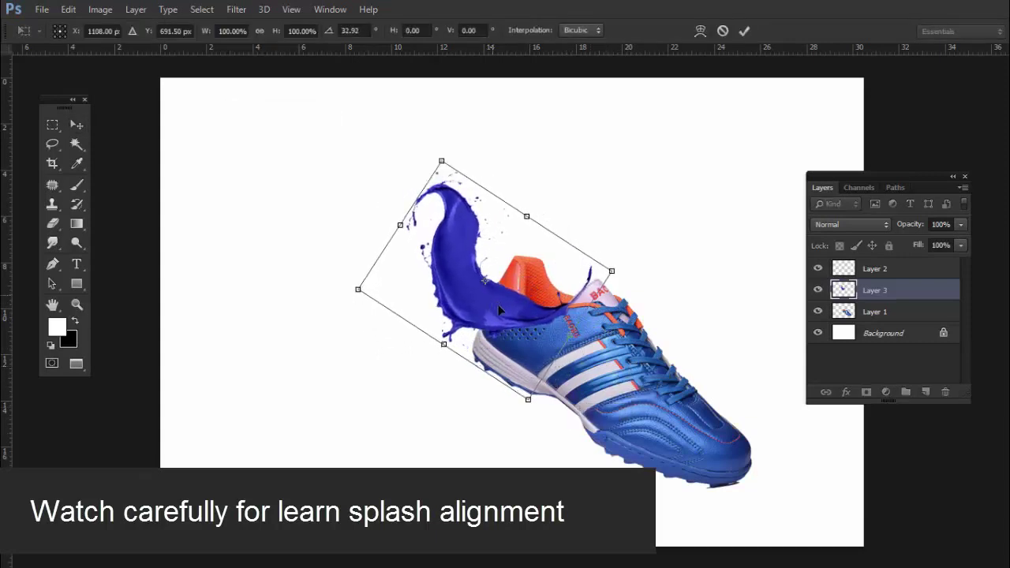
{"action": "mouse_move", "coordinate": [490, 293]}
{"action": "left_mouse_down"}
{"action": "mouse_move", "coordinate": [520, 300]}
{"action": "mouse_move", "coordinate": [508, 293]}
{"action": "left_mouse_up"}
{"action": "mouse_move", "coordinate": [673, 324]}
{"action": "left_mouse_down"}
{"action": "mouse_move", "coordinate": [693, 274]}
{"action": "mouse_move", "coordinate": [681, 286]}
{"action": "left_mouse_up"}
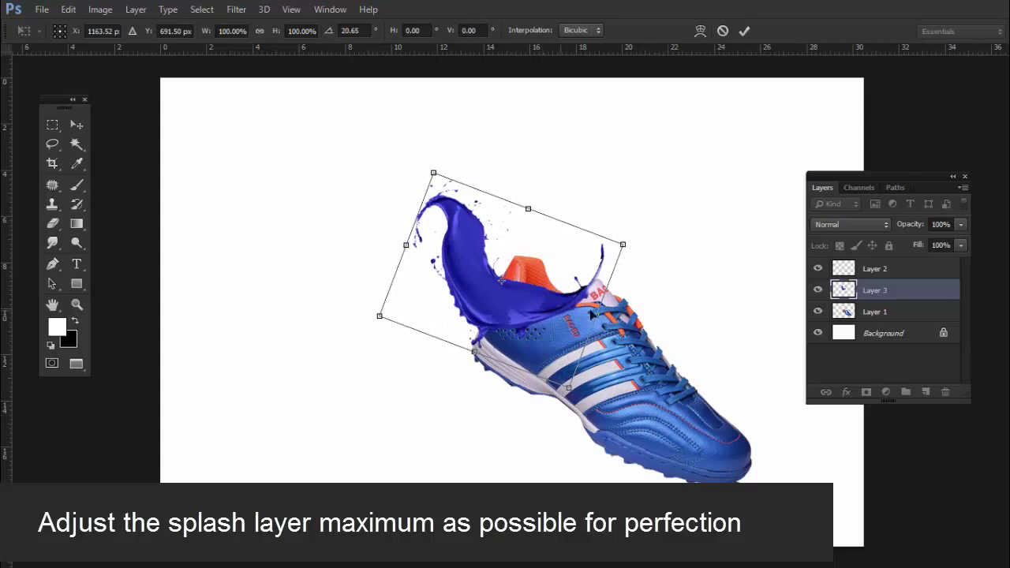
{"action": "key", "text": "Escape"}
Scale the splash to about 115.7%, rotate it roughly 16° over the collar, and commit.
{"action": "key", "text": "ctrl+t"}
{"action": "left_click_drag", "start_coordinate": [418, 198], "coordinate": [391, 172]}
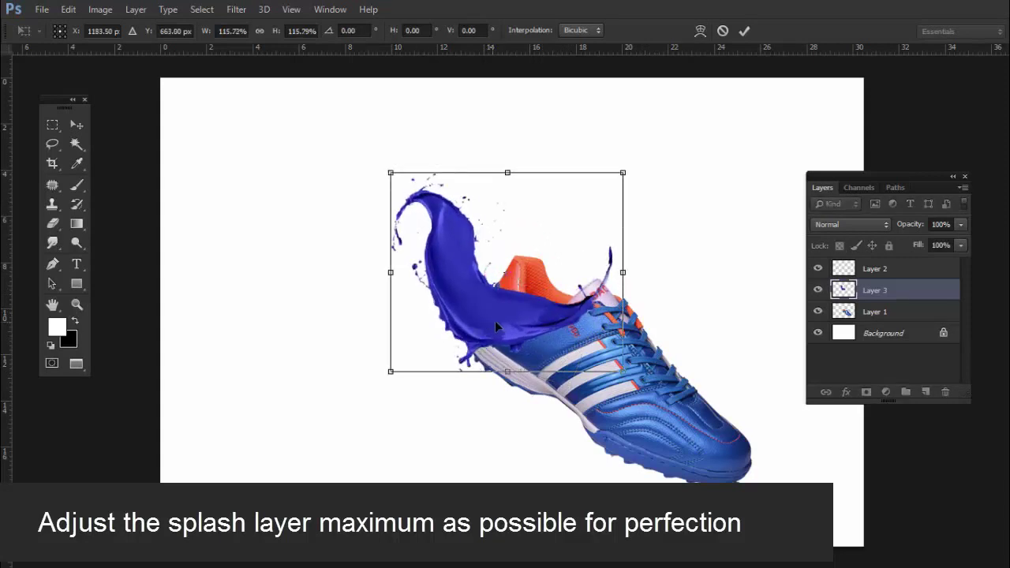
{"action": "left_click_drag", "start_coordinate": [496, 325], "coordinate": [499, 317]}
{"action": "mouse_move", "coordinate": [731, 369]}
{"action": "left_mouse_down"}
{"action": "mouse_move", "coordinate": [731, 412]}
{"action": "mouse_move", "coordinate": [710, 439]}
{"action": "mouse_move", "coordinate": [729, 316]}
{"action": "left_mouse_up"}
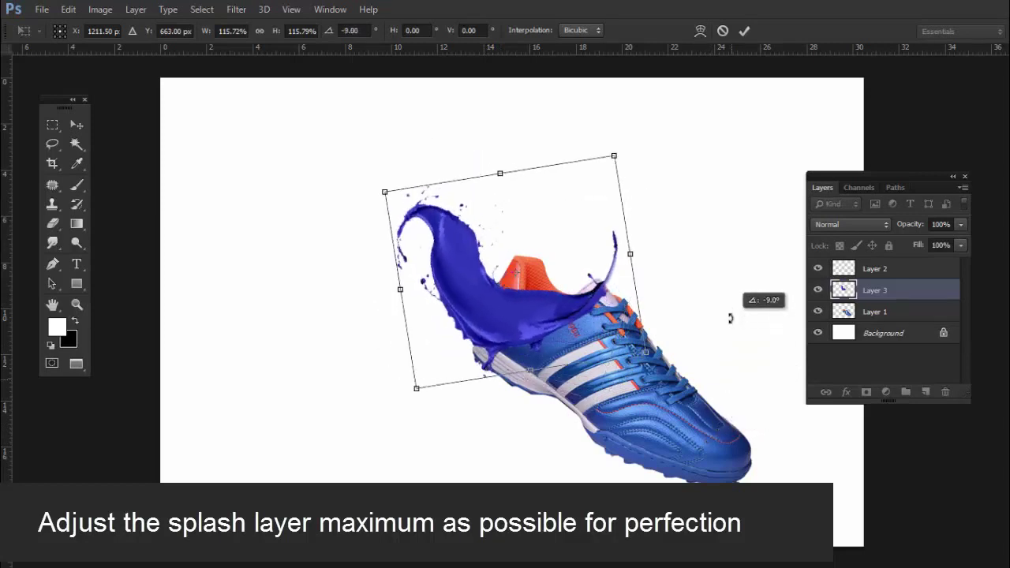
{"action": "left_click_drag", "start_coordinate": [496, 334], "coordinate": [508, 338]}
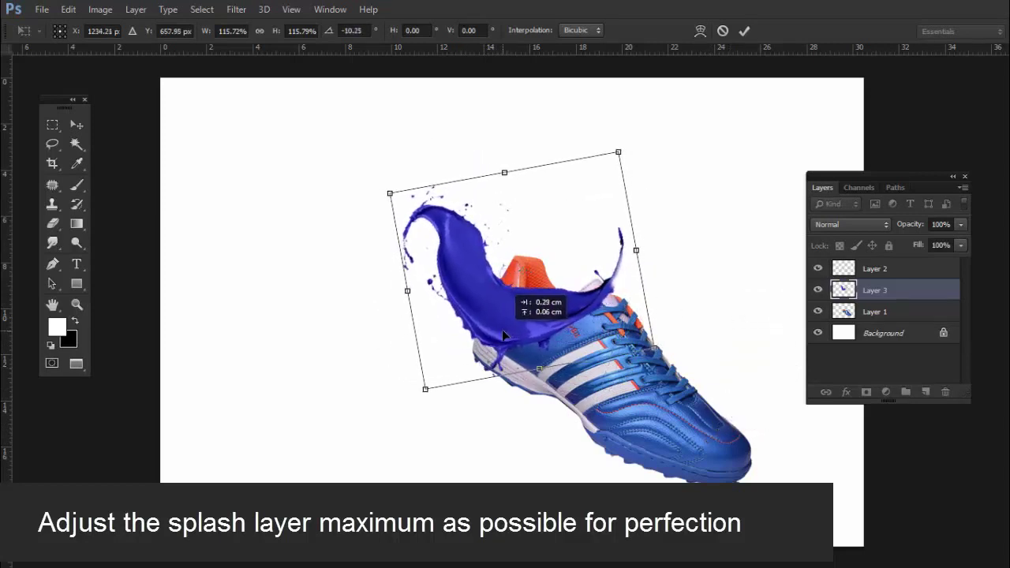
{"action": "mouse_move", "coordinate": [817, 393]}
{"action": "left_mouse_down"}
{"action": "mouse_move", "coordinate": [821, 409]}
{"action": "mouse_move", "coordinate": [694, 449]}
{"action": "mouse_move", "coordinate": [642, 447]}
{"action": "left_mouse_up"}
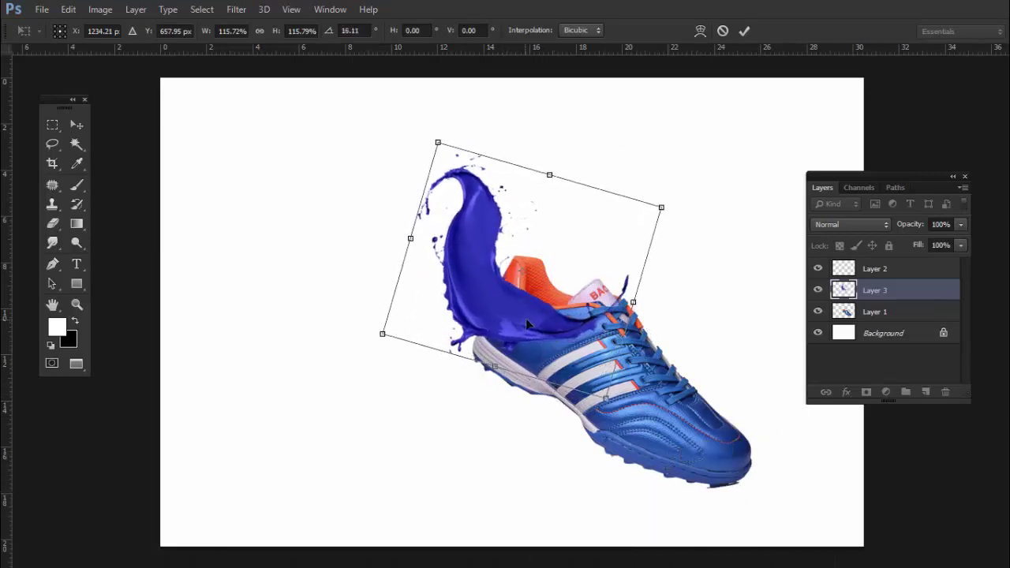
{"action": "left_click_drag", "start_coordinate": [526, 319], "coordinate": [519, 313]}
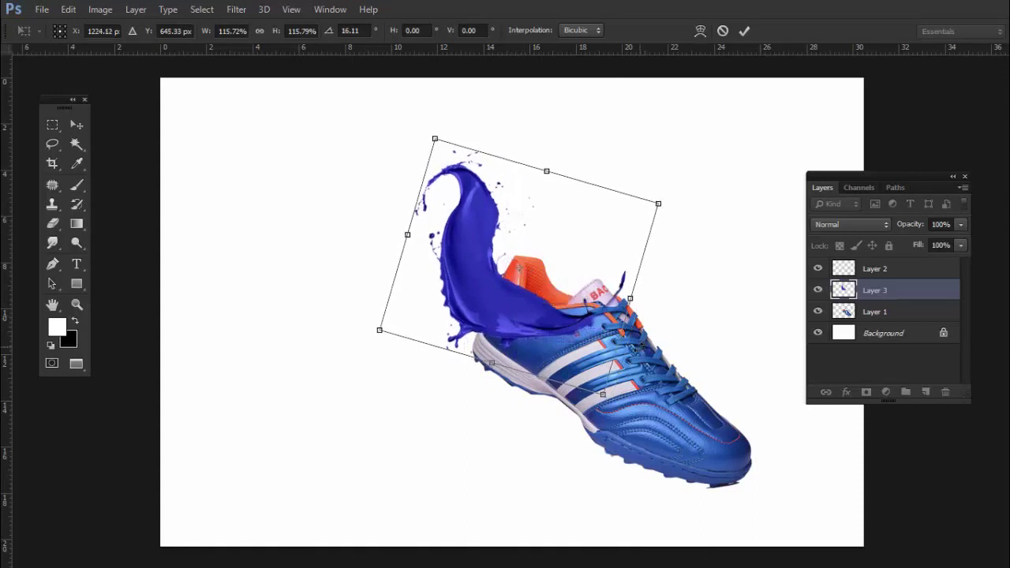
{"action": "key", "text": "Return"}
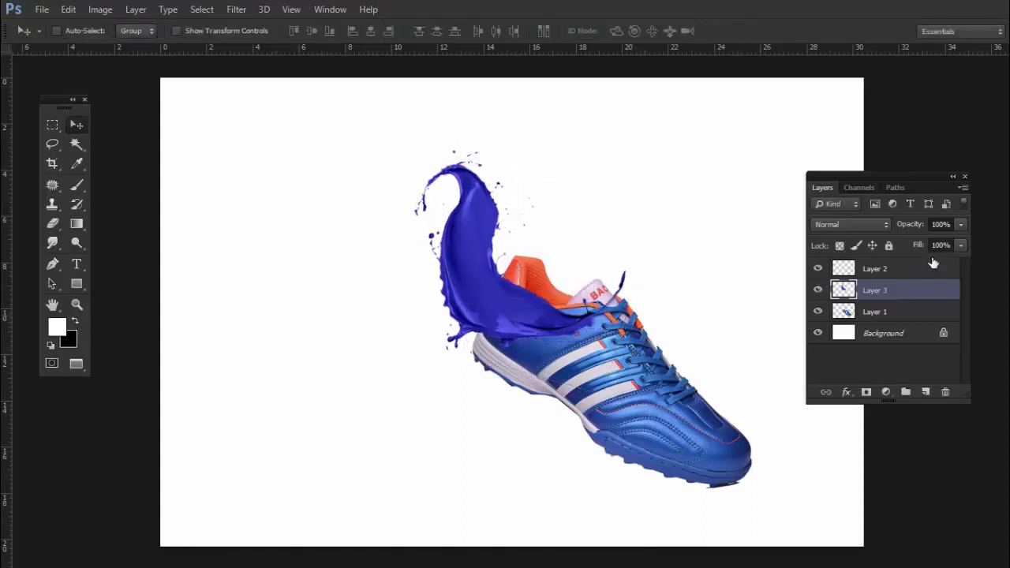
Lower Layer 3's opacity to 52% and zoom in around the sneaker.
{"action": "left_click", "coordinate": [961, 225]}
{"action": "left_click_drag", "start_coordinate": [926, 244], "coordinate": [928, 242]}
{"action": "key", "text": "z"}
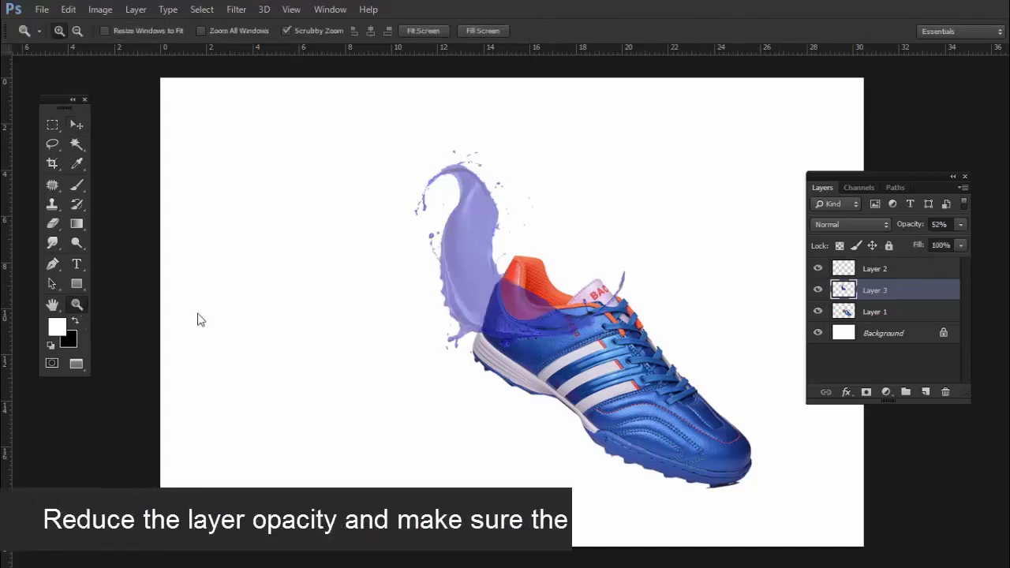
{"action": "left_click", "coordinate": [642, 306]}
{"action": "left_click", "coordinate": [642, 306]}
Rotate and position the splash to about -47.9° across the collar, then commit.
{"action": "key", "text": "ctrl+t"}
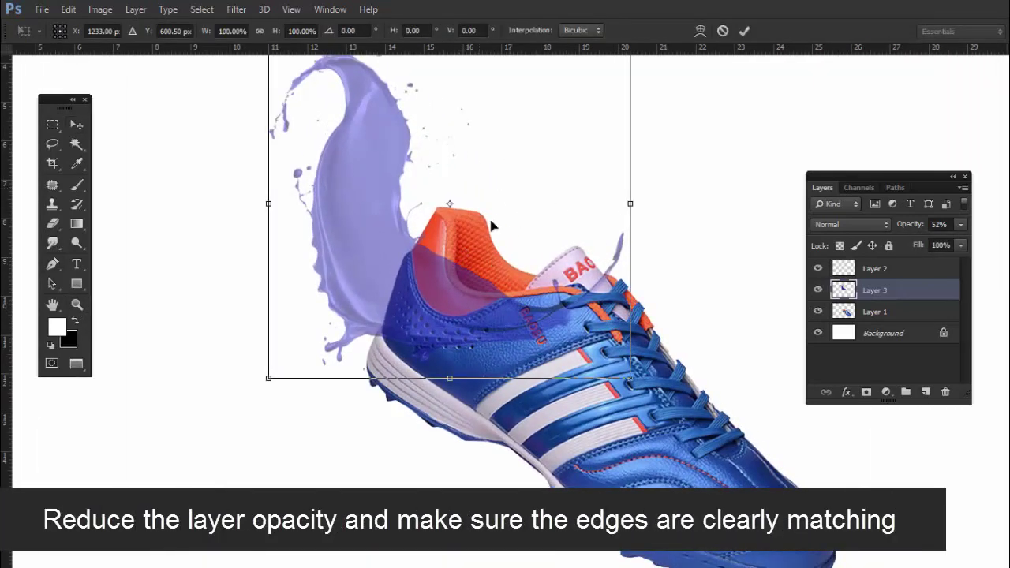
{"action": "scroll", "coordinate": [491, 226], "scroll_direction": "up", "scroll_amount": 2}
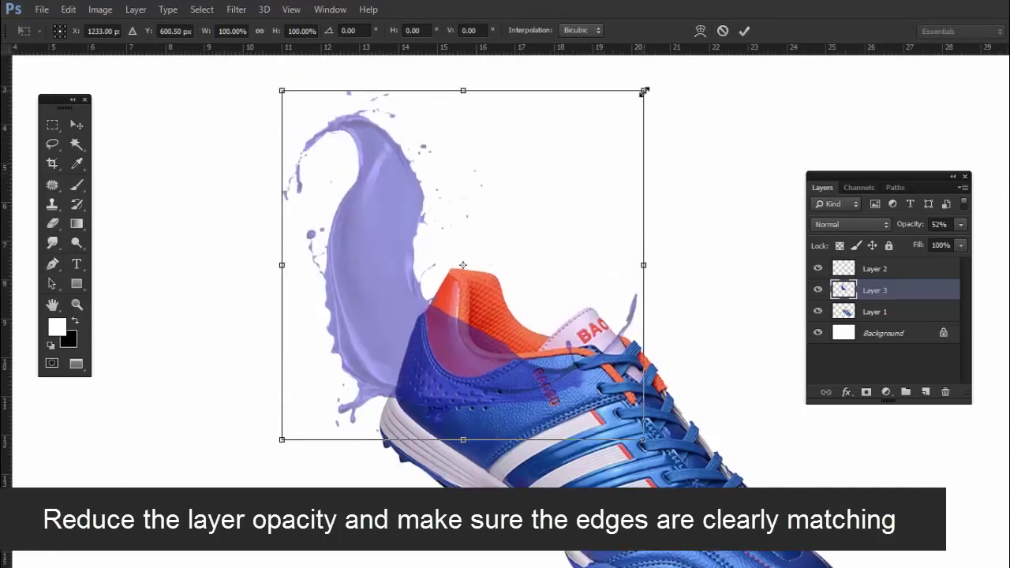
{"action": "mouse_move", "coordinate": [644, 92]}
{"action": "left_mouse_down"}
{"action": "mouse_move", "coordinate": [690, 356]}
{"action": "mouse_move", "coordinate": [636, 419]}
{"action": "left_mouse_up"}
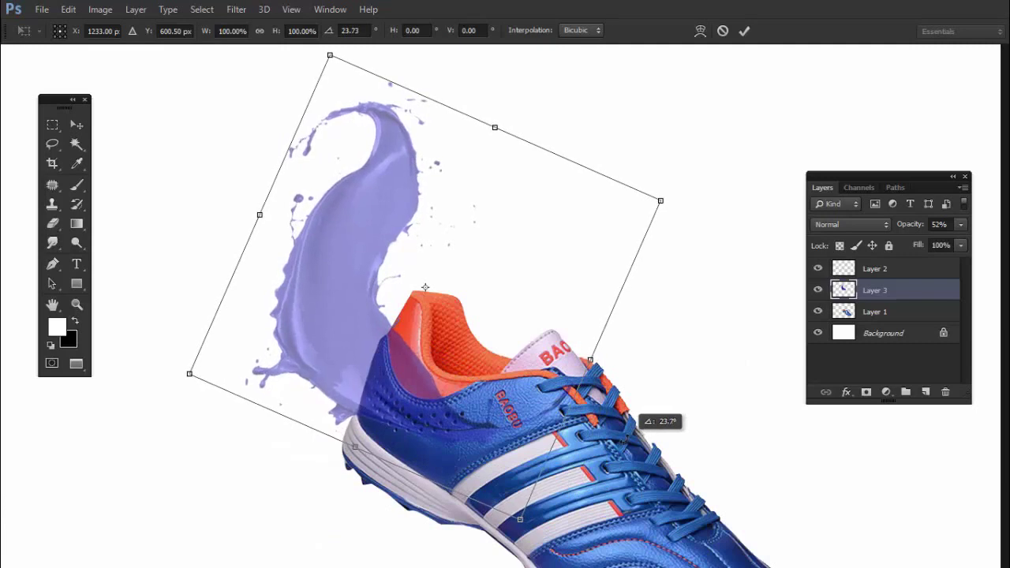
{"action": "left_click_drag", "start_coordinate": [359, 356], "coordinate": [370, 372]}
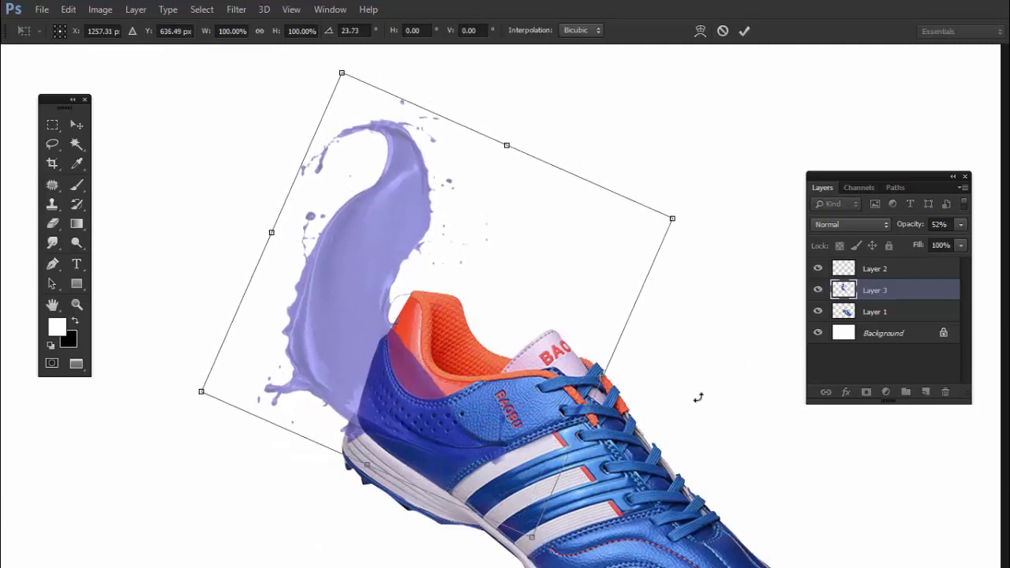
{"action": "left_click_drag", "start_coordinate": [698, 399], "coordinate": [620, 476]}
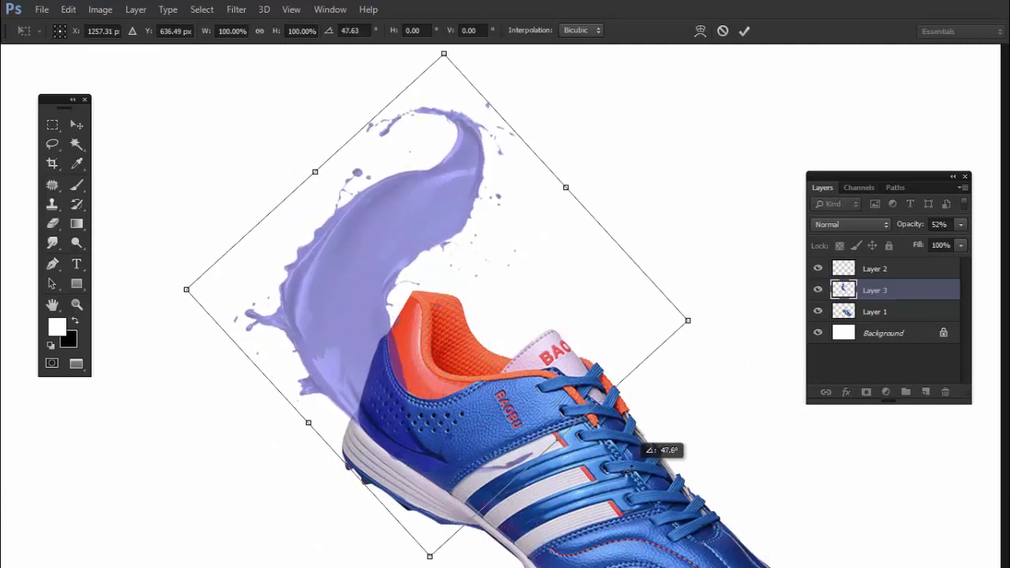
{"action": "left_click_drag", "start_coordinate": [372, 377], "coordinate": [379, 385]}
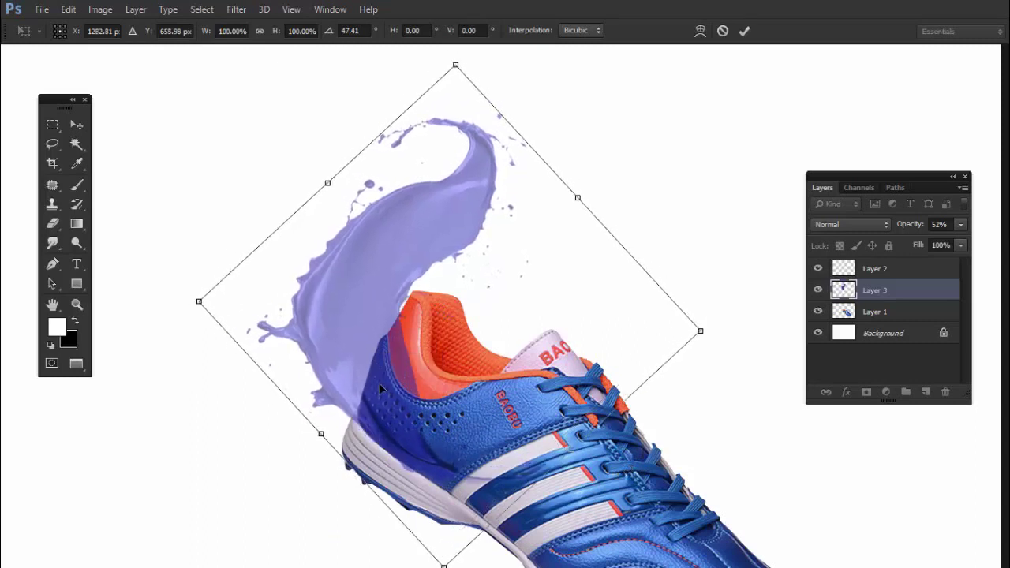
{"action": "mouse_move", "coordinate": [691, 320]}
{"action": "left_mouse_down"}
{"action": "mouse_move", "coordinate": [666, 214]}
{"action": "mouse_move", "coordinate": [442, 103]}
{"action": "left_mouse_up"}
{"action": "left_click_drag", "start_coordinate": [506, 352], "coordinate": [435, 373]}
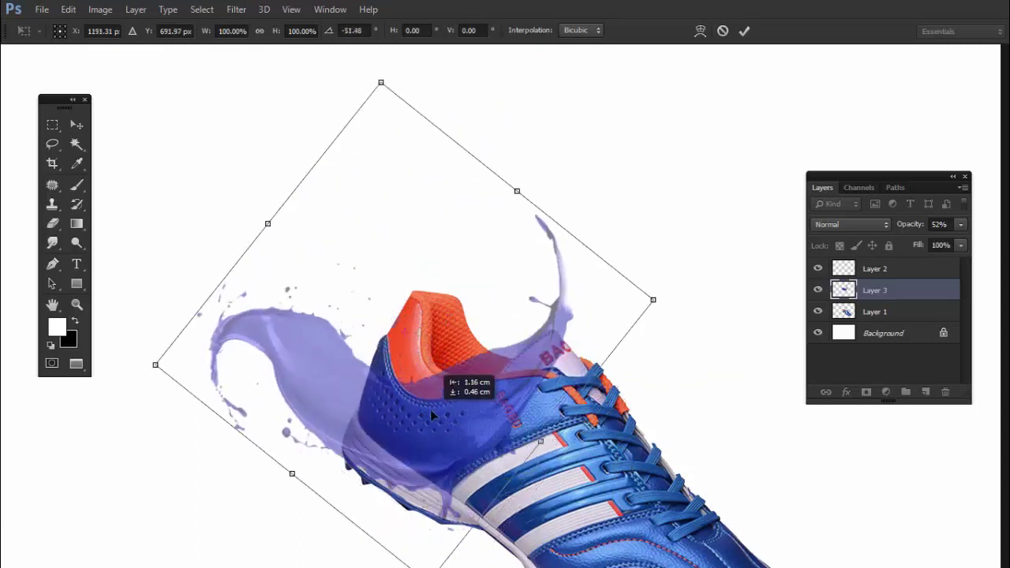
{"action": "left_click_drag", "start_coordinate": [671, 444], "coordinate": [667, 450]}
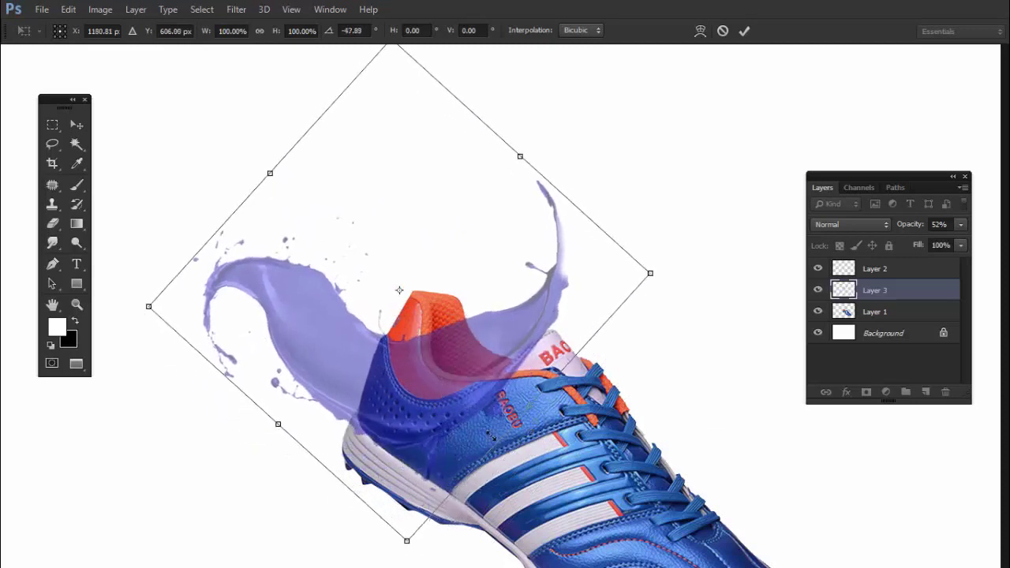
{"action": "left_click_drag", "start_coordinate": [386, 388], "coordinate": [390, 387]}
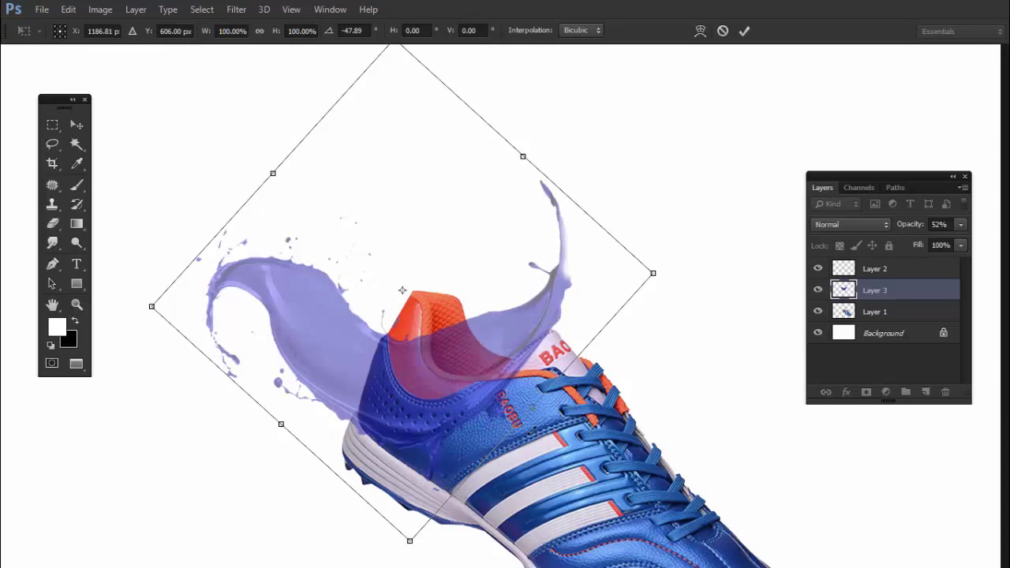
{"action": "key", "text": "Return"}
Adjust the splash's opacity and trace its part over the heel collar with the Pen tool.
{"action": "key", "text": "p"}
{"action": "left_click", "coordinate": [959, 226]}
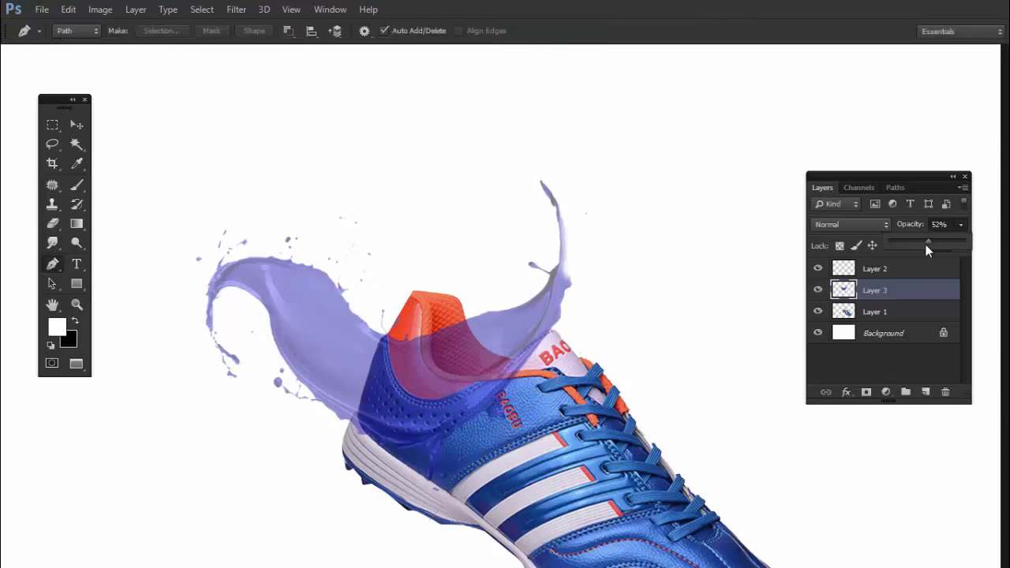
{"action": "mouse_move", "coordinate": [958, 242]}
{"action": "left_mouse_down"}
{"action": "mouse_move", "coordinate": [983, 245]}
{"action": "mouse_move", "coordinate": [914, 248]}
{"action": "mouse_move", "coordinate": [922, 248]}
{"action": "left_mouse_up"}
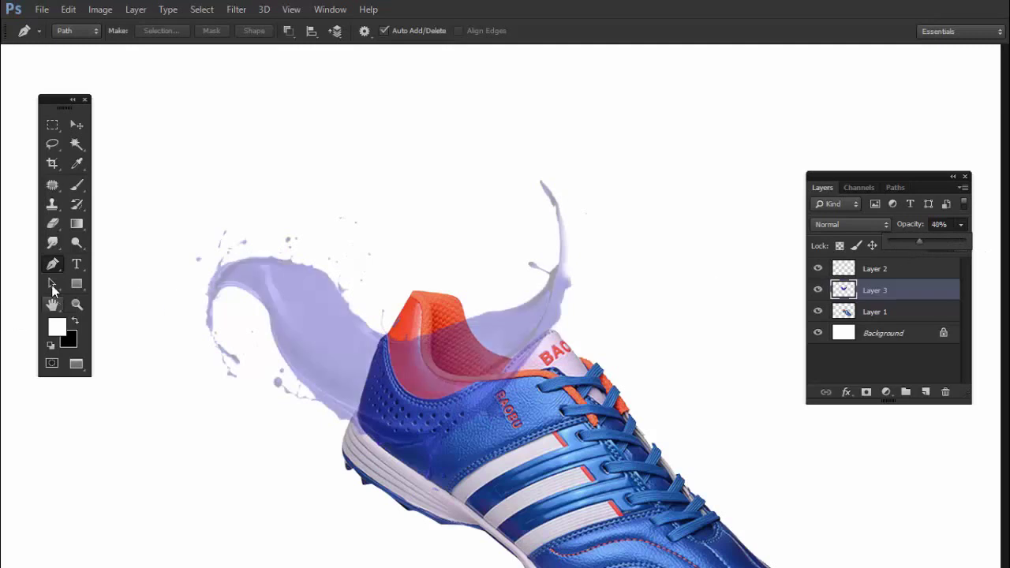
{"action": "left_click", "coordinate": [389, 341]}
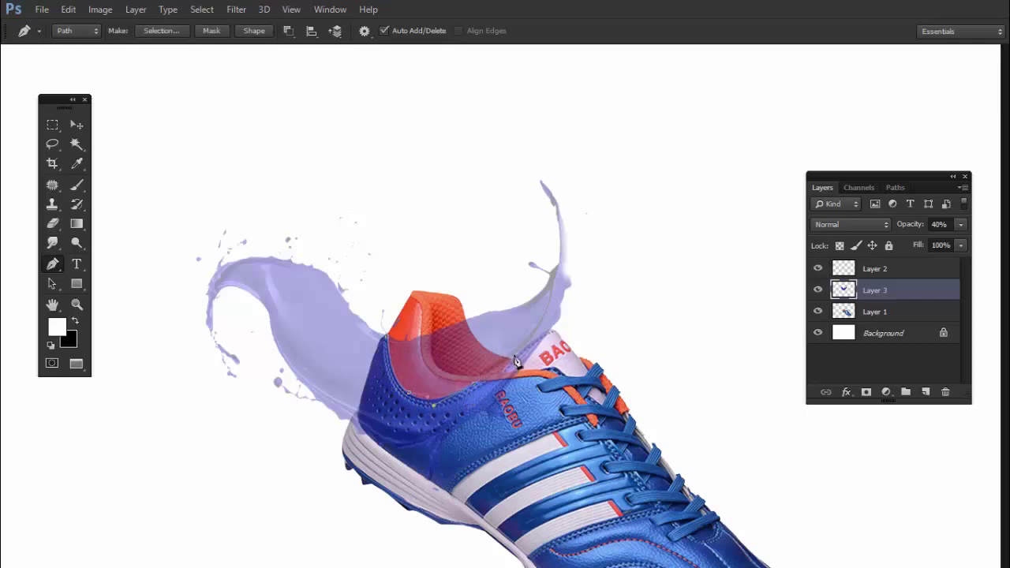
{"action": "left_click_drag", "start_coordinate": [546, 304], "coordinate": [551, 269]}
{"action": "left_click_drag", "start_coordinate": [539, 206], "coordinate": [521, 186]}
{"action": "left_click_drag", "start_coordinate": [446, 156], "coordinate": [410, 154]}
{"action": "left_click_drag", "start_coordinate": [342, 189], "coordinate": [345, 232]}
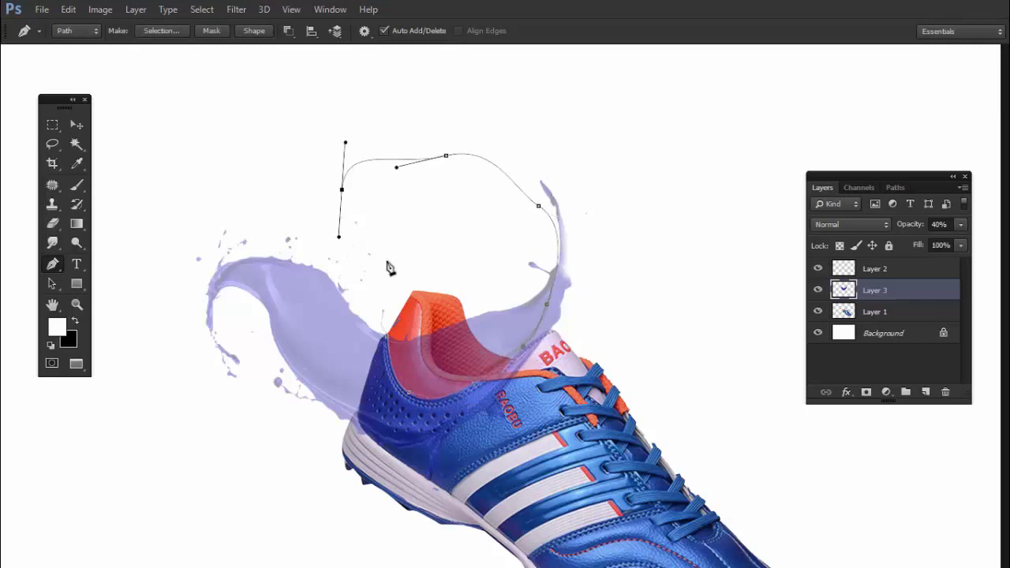
{"action": "left_click_drag", "start_coordinate": [388, 263], "coordinate": [400, 304]}
Turn the path into a selection, delete that paint, deselect, and set opacity to 100%.
{"action": "key", "text": "ctrl+Return"}
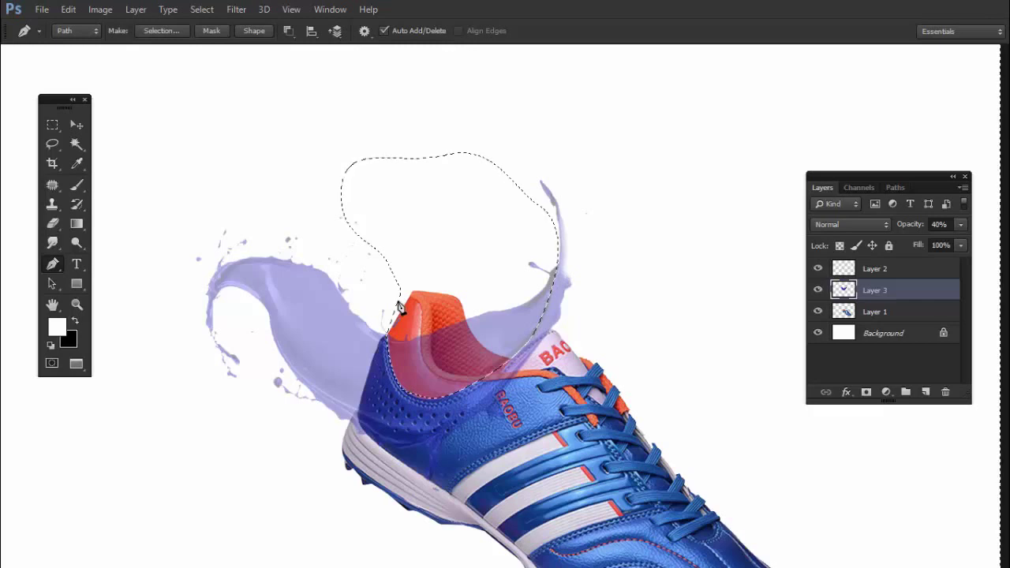
{"action": "left_click", "coordinate": [76, 127]}
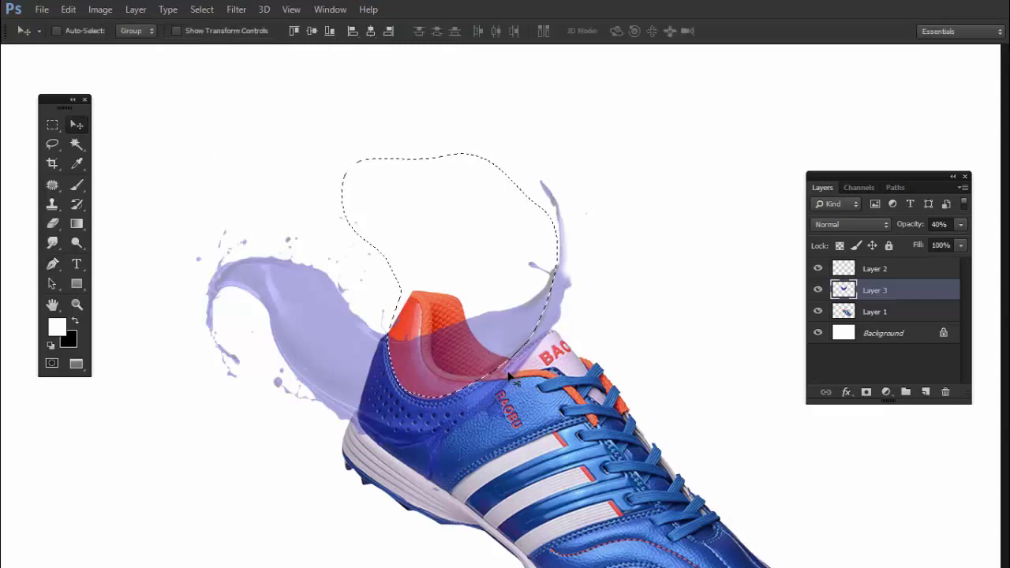
{"action": "key", "text": "Delete"}
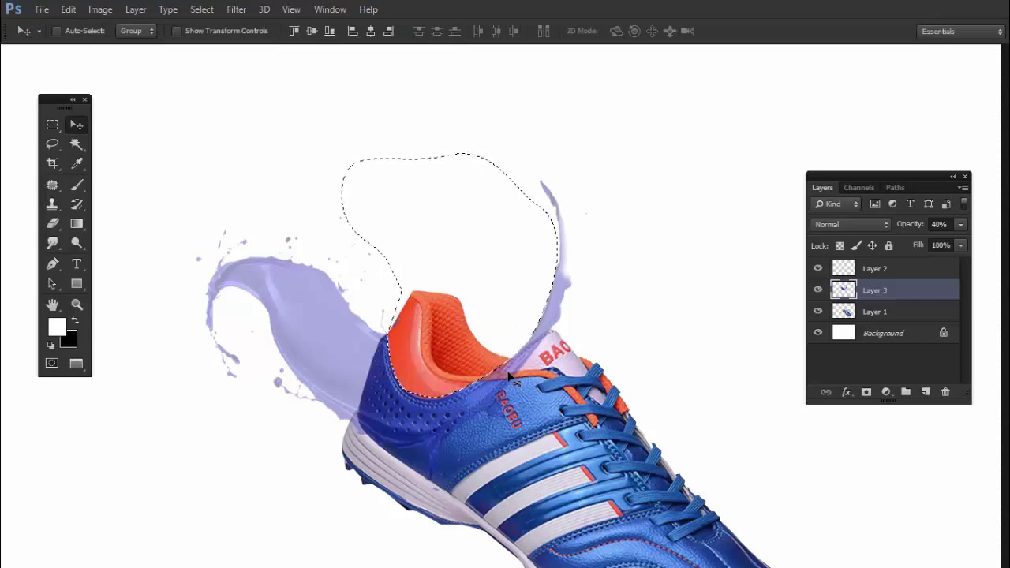
{"action": "key", "text": "ctrl+d"}
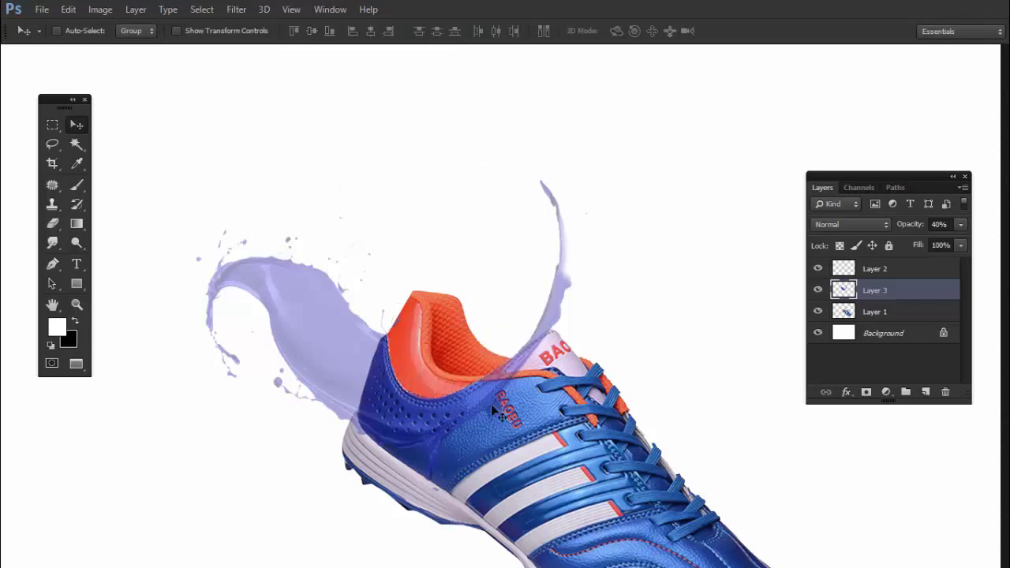
{"action": "left_click", "coordinate": [962, 226]}
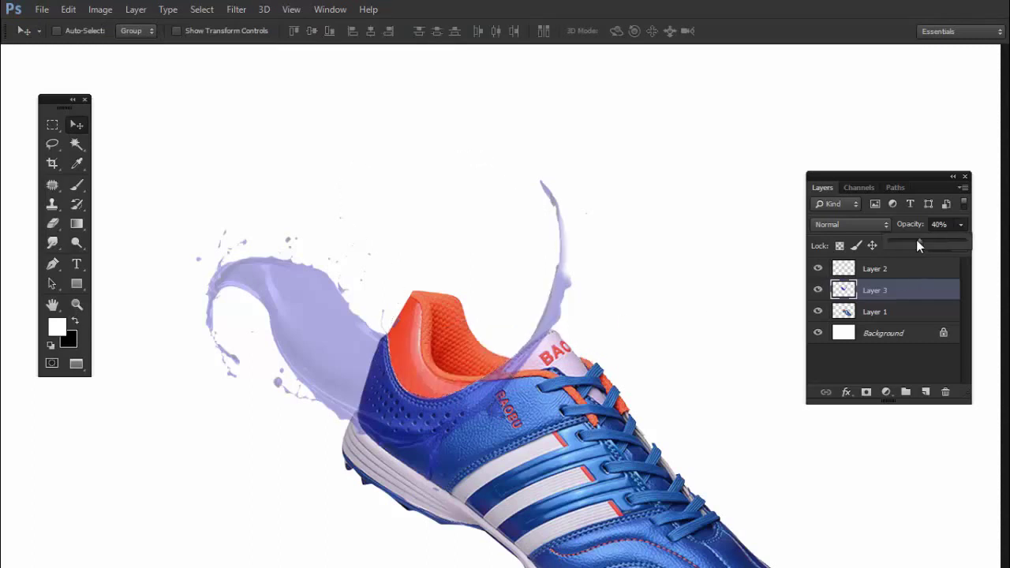
{"action": "left_click_drag", "start_coordinate": [918, 245], "coordinate": [967, 243]}
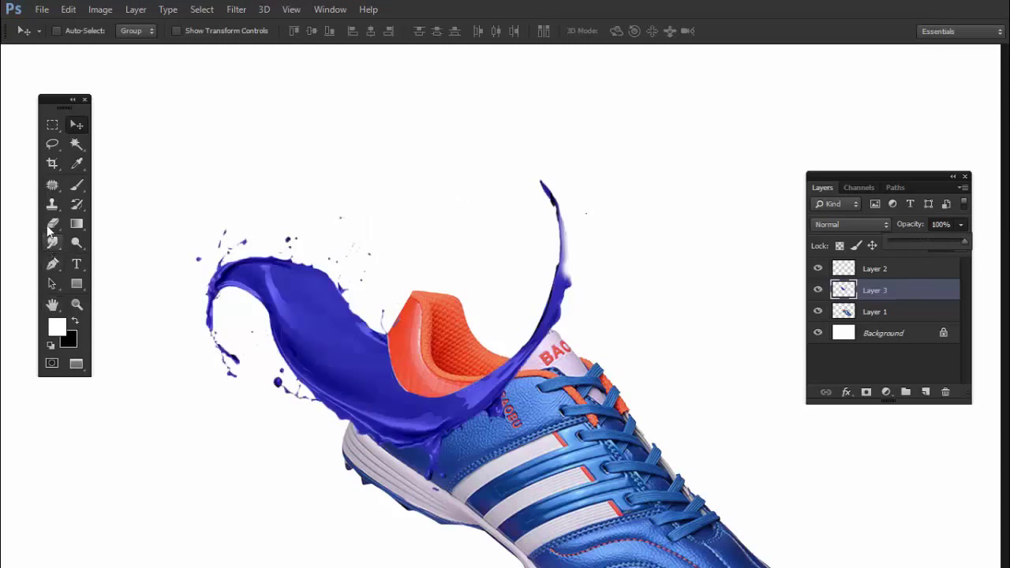
Erase the splash's thin upper tip with a size-40 eraser and nudge Layer 3 lower.
{"action": "left_click", "coordinate": [53, 224]}
{"action": "mouse_move", "coordinate": [546, 196]}
{"action": "left_mouse_down"}
{"action": "mouse_move", "coordinate": [561, 327]}
{"action": "mouse_move", "coordinate": [508, 350]}
{"action": "mouse_move", "coordinate": [530, 350]}
{"action": "left_mouse_up"}
{"action": "key", "text": "bracketleft"}
{"action": "key", "text": "bracketleft"}
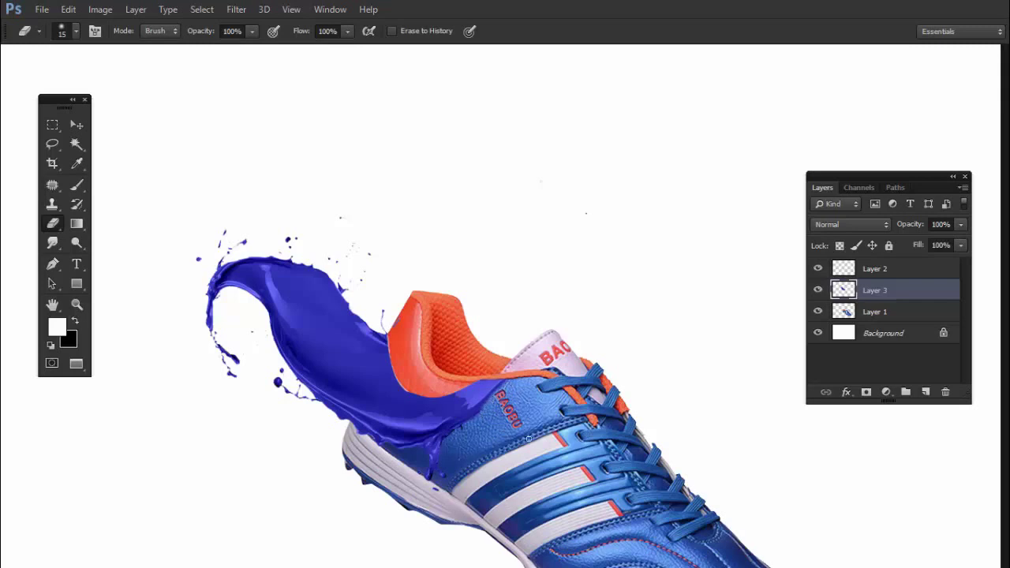
{"action": "left_click", "coordinate": [76, 124]}
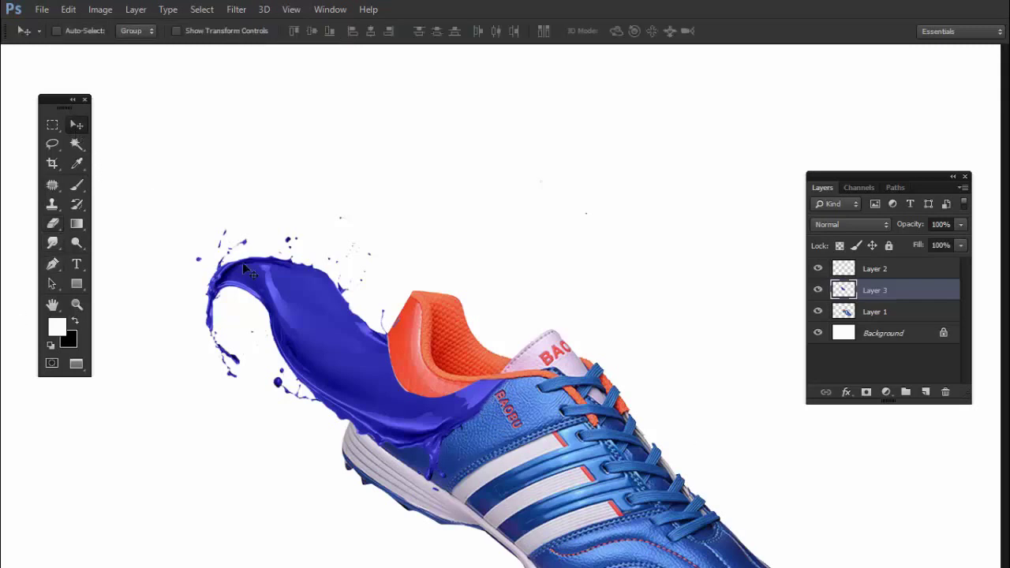
{"action": "left_click_drag", "start_coordinate": [419, 403], "coordinate": [410, 438]}
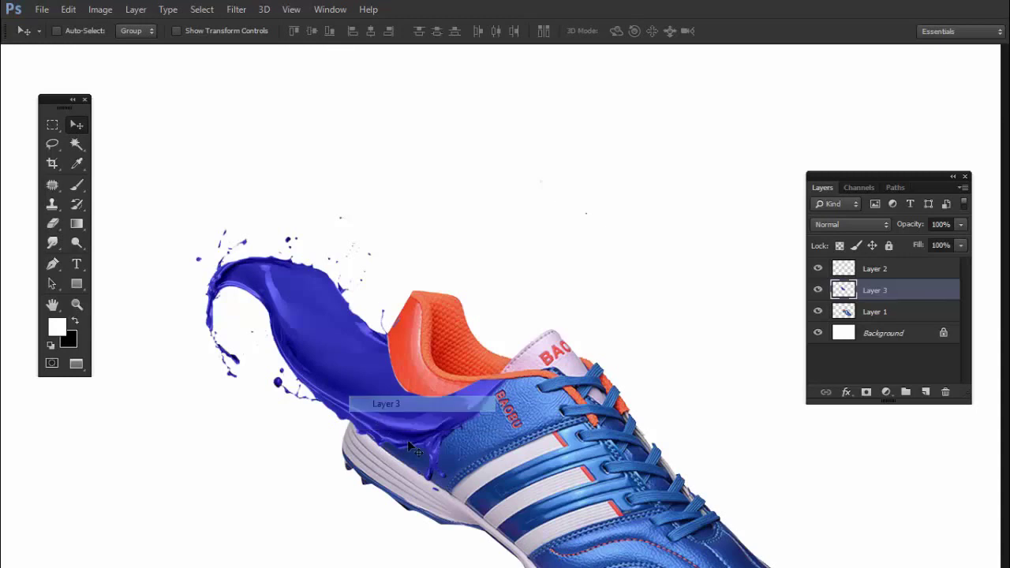
Set Color Balance midtones to -79, +82, +55 to make the splash sky blue.
{"action": "key", "text": "ctrl+b"}
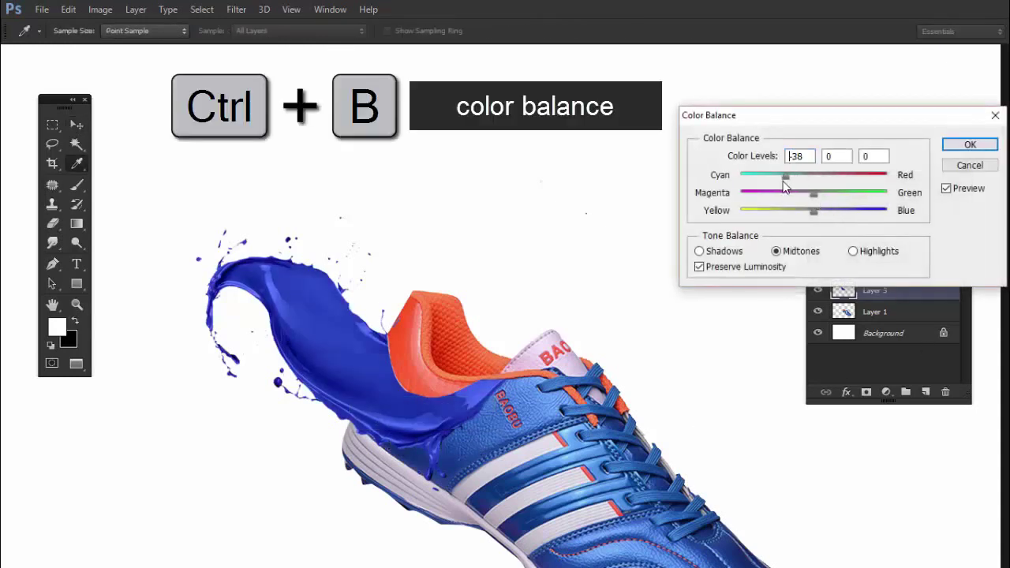
{"action": "left_click_drag", "start_coordinate": [786, 186], "coordinate": [756, 184]}
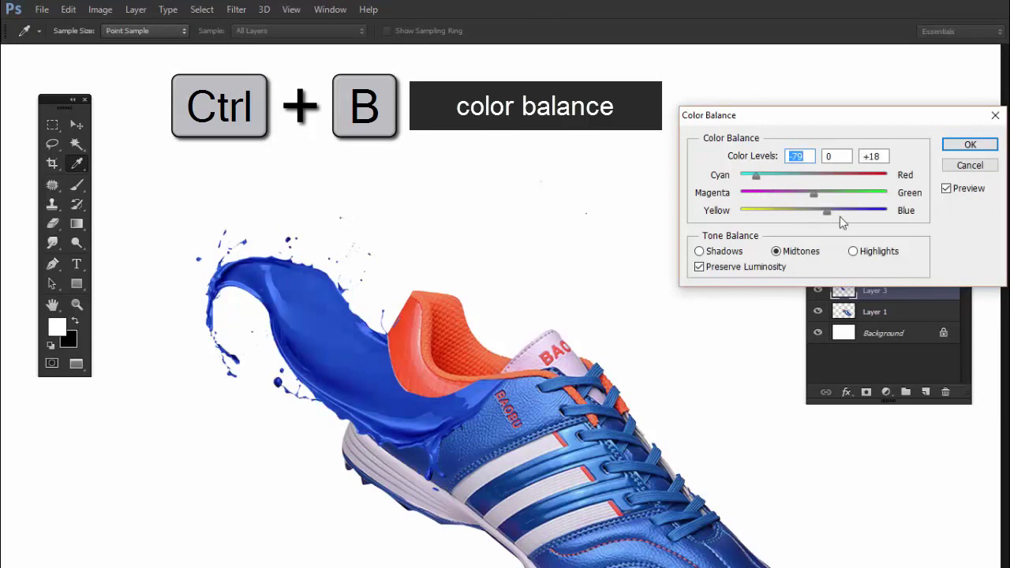
{"action": "left_click_drag", "start_coordinate": [840, 217], "coordinate": [853, 217]}
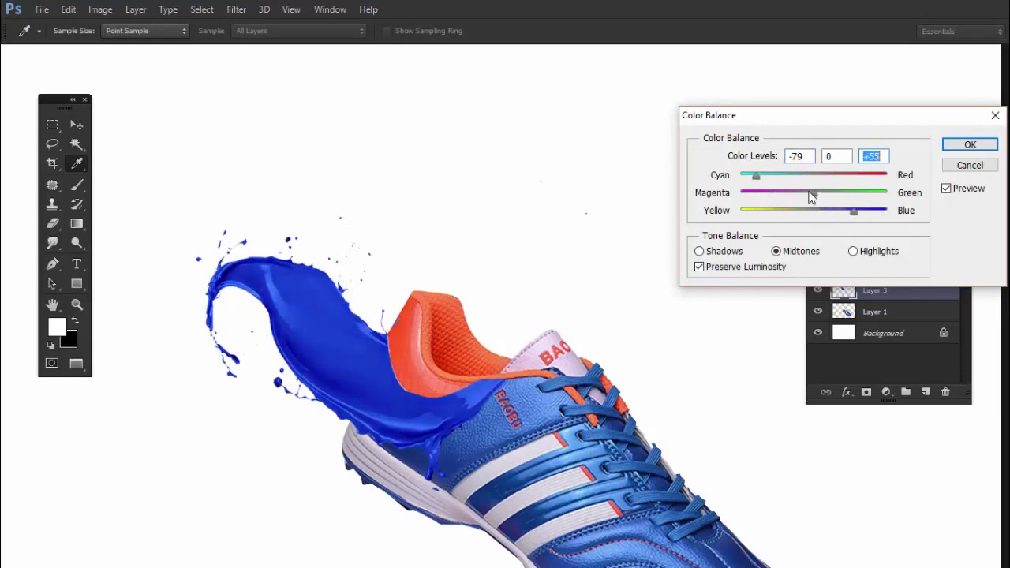
{"action": "left_click_drag", "start_coordinate": [810, 193], "coordinate": [876, 209]}
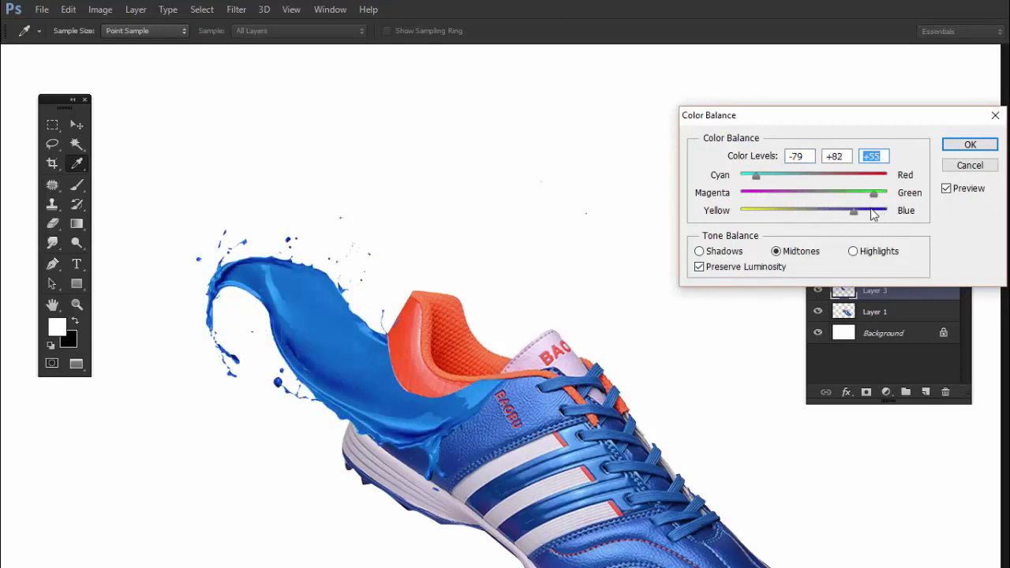
Apply the colour balance change and zoom so the shoe fills the window.
{"action": "left_click", "coordinate": [970, 145]}
{"action": "key", "text": "v"}
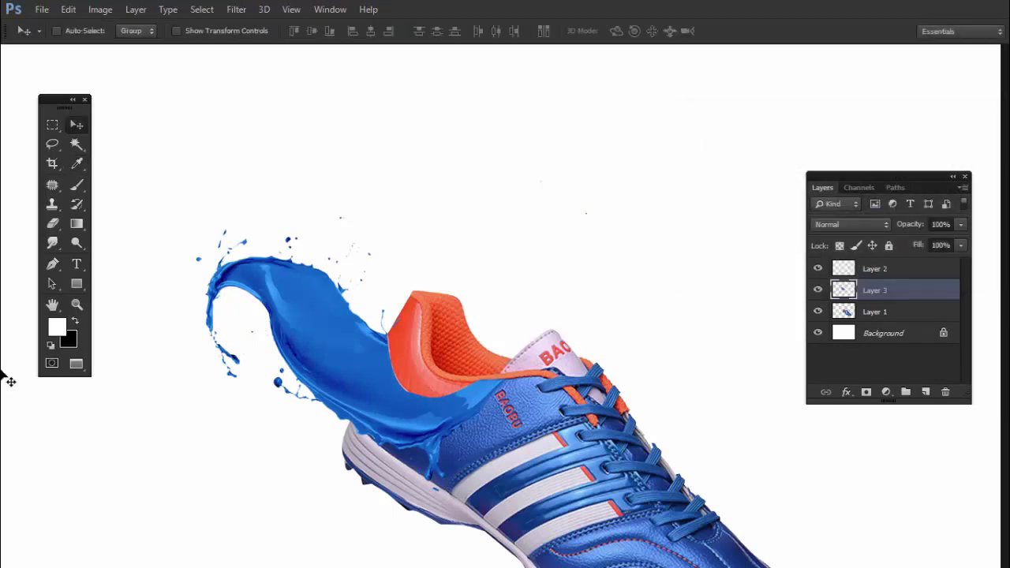
{"action": "left_click", "coordinate": [76, 306]}
{"action": "left_click", "coordinate": [424, 31]}
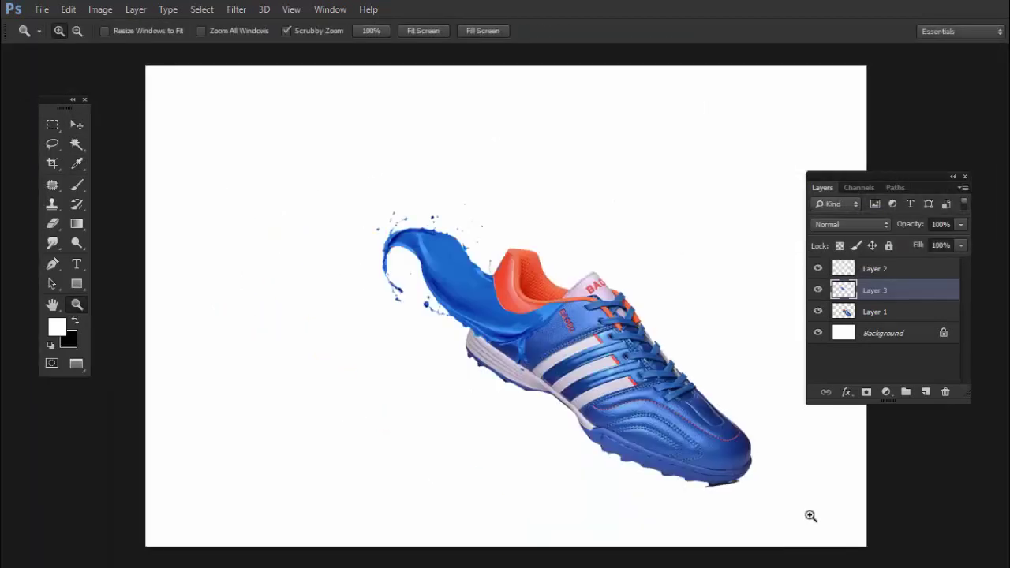
{"action": "left_click", "coordinate": [561, 386]}
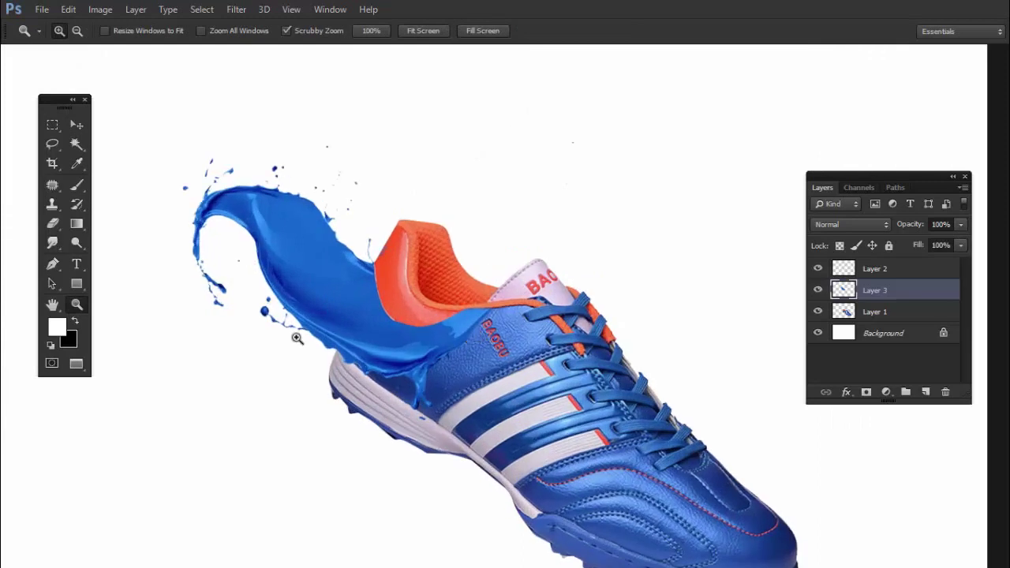
Pick a size-30 Smudge brush with the shoe's Layer 1 active.
{"action": "left_click", "coordinate": [52, 243]}
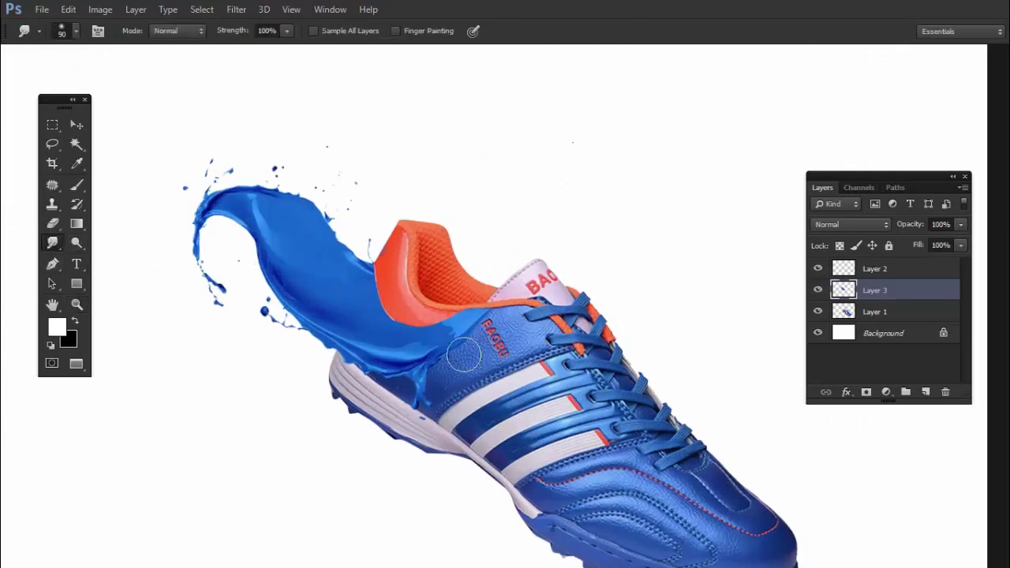
{"action": "key", "text": "bracketleft"}
{"action": "key", "text": "bracketleft"}
{"action": "key", "text": "bracketleft"}
{"action": "key", "text": "alt+bracketleft"}
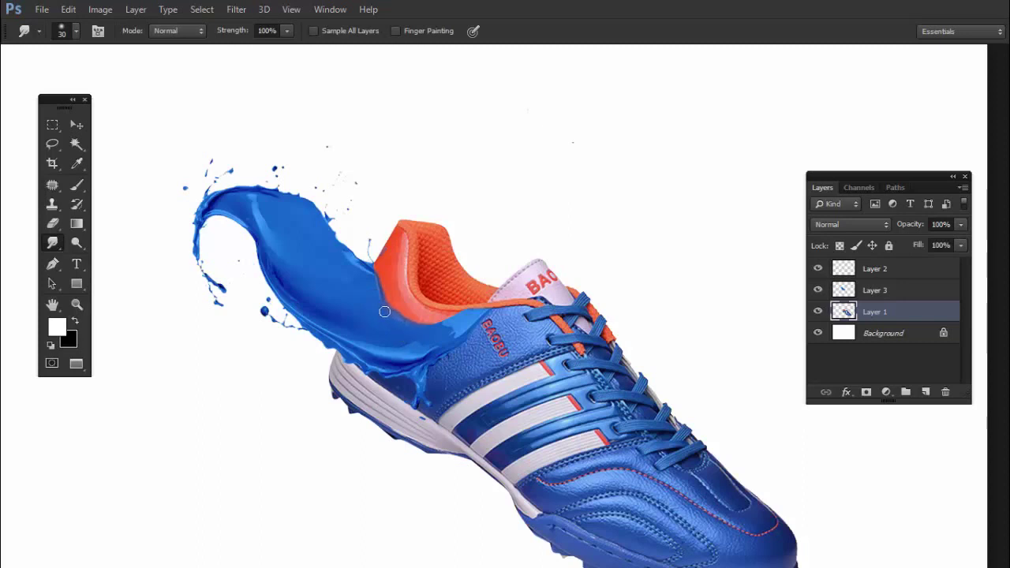
Set Layer 3's blending mode to Darker Color.
{"action": "key", "text": "v"}
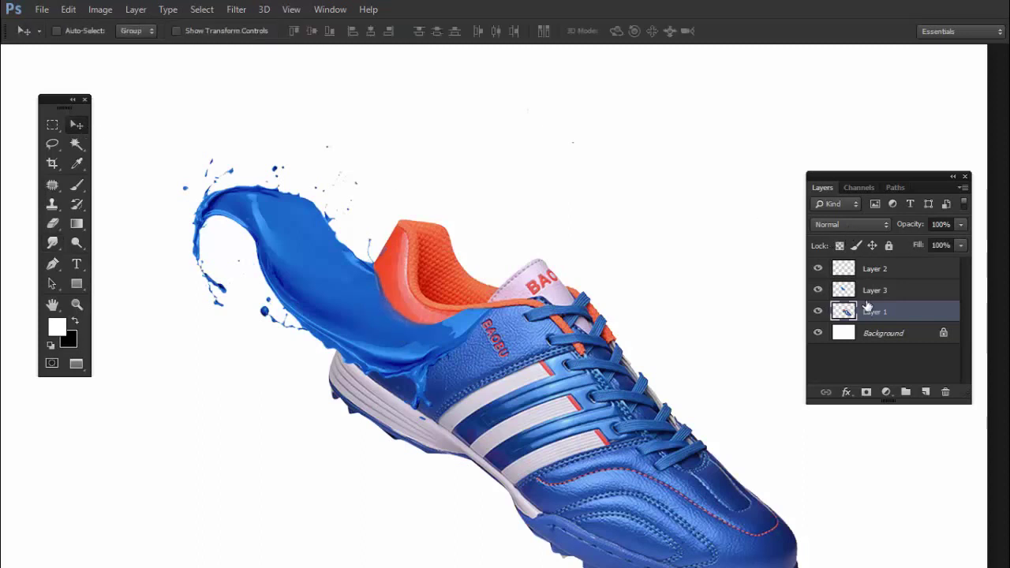
{"action": "left_click", "coordinate": [870, 292]}
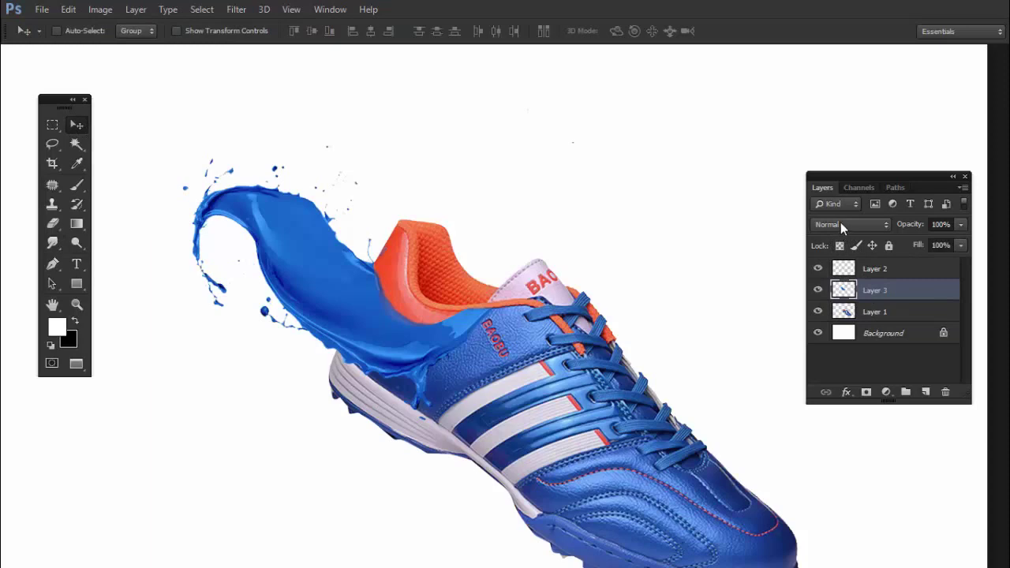
{"action": "left_click", "coordinate": [840, 223]}
{"action": "left_click", "coordinate": [843, 220]}
{"action": "scroll", "coordinate": [648, 306], "scroll_direction": "down", "scroll_amount": 2}
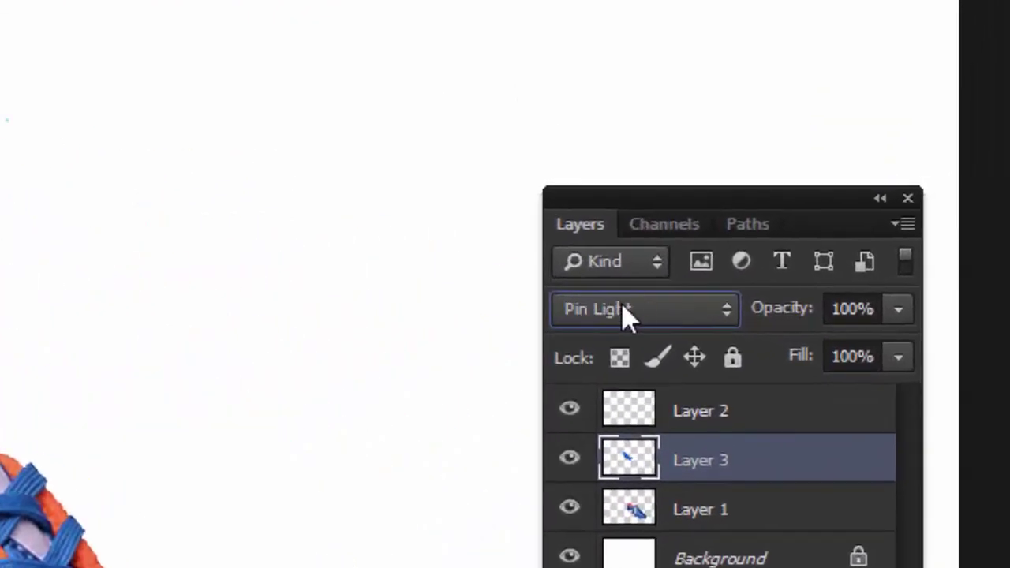
{"action": "scroll", "coordinate": [648, 307], "scroll_direction": "up", "scroll_amount": 11}
Erase the shoe's rear heel on Layer 1, then reselect Layer 3.
{"action": "left_click", "coordinate": [663, 494]}
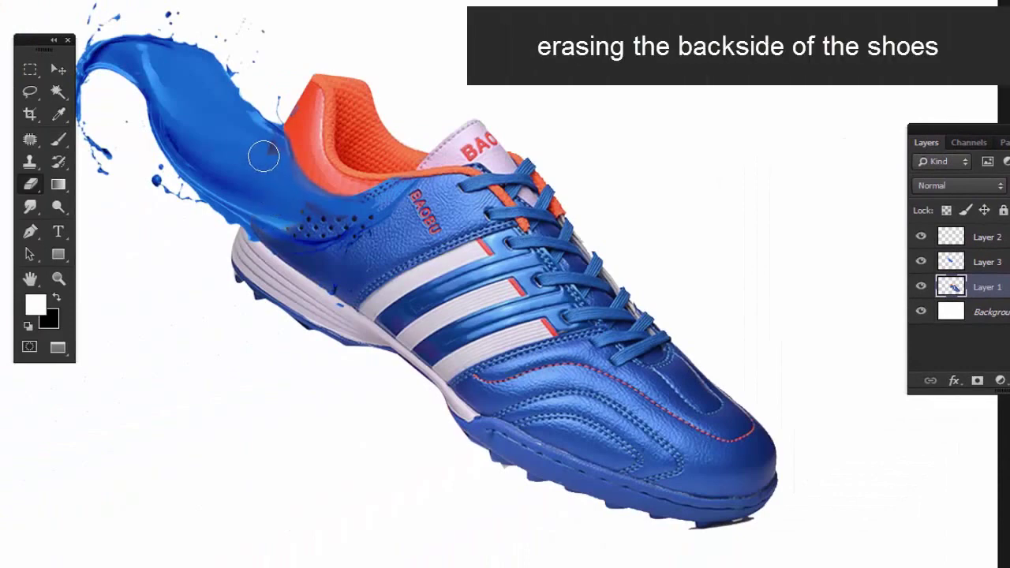
{"action": "mouse_move", "coordinate": [311, 229]}
{"action": "left_mouse_down"}
{"action": "mouse_move", "coordinate": [296, 224]}
{"action": "mouse_move", "coordinate": [364, 229]}
{"action": "left_mouse_up"}
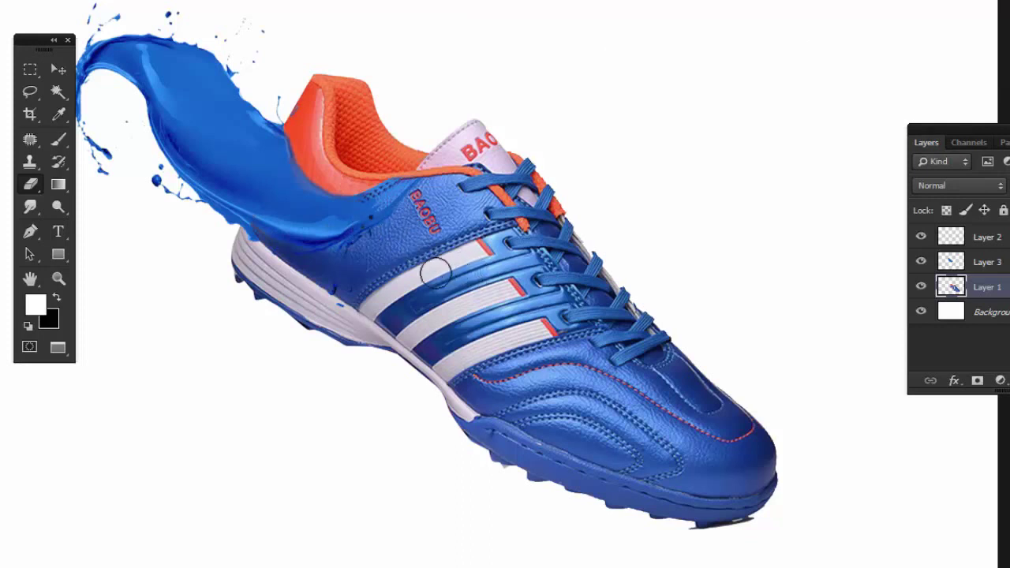
{"action": "left_click_drag", "start_coordinate": [258, 216], "coordinate": [307, 228]}
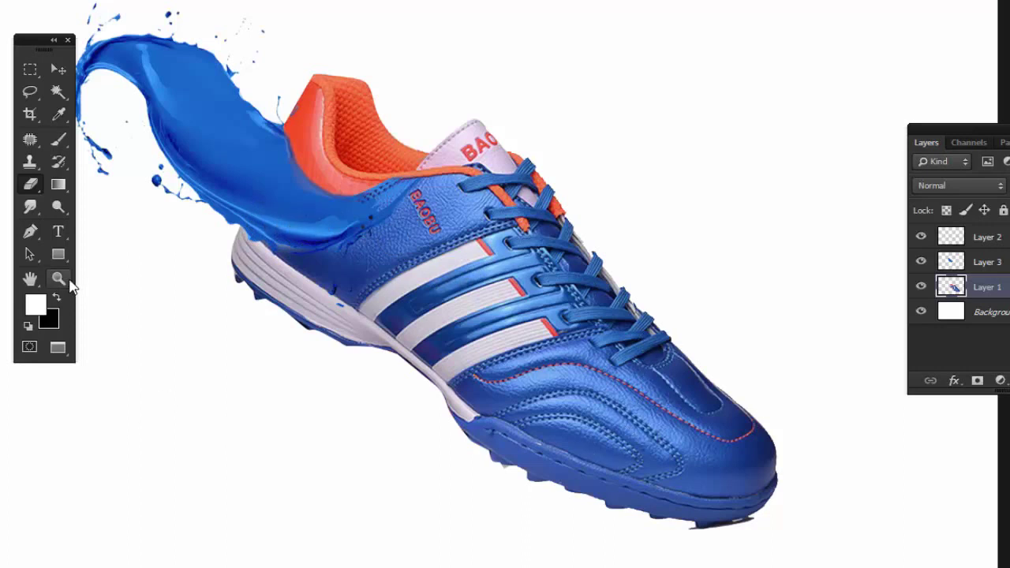
{"action": "key", "text": "v"}
{"action": "right_click", "coordinate": [300, 238]}
{"action": "left_click", "coordinate": [300, 239]}
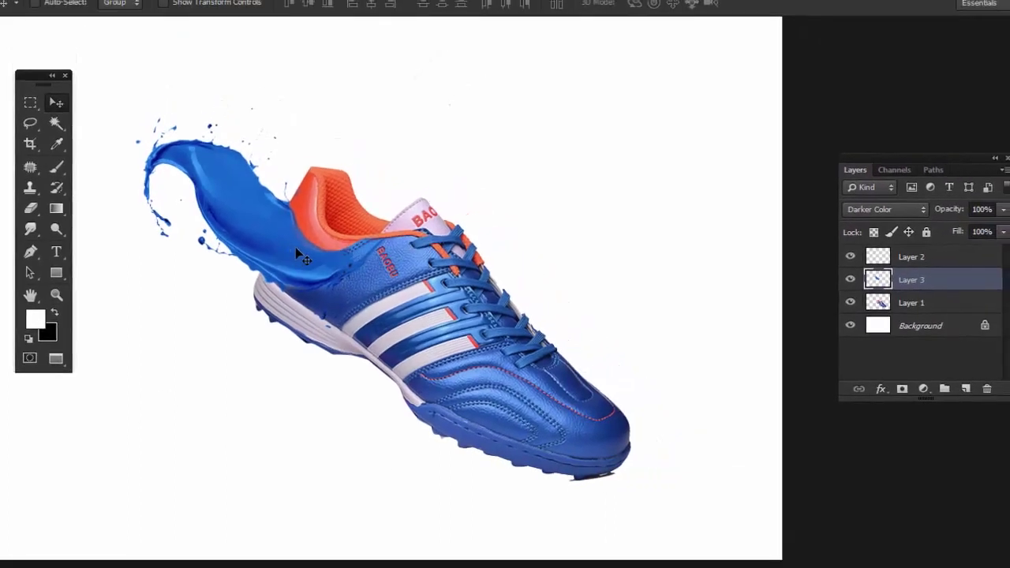
Color-balance Layer 3's splash midtones toward cyan (about -40) and blue (+57).
{"action": "key", "text": "ctrl+b"}
{"action": "left_click_drag", "start_coordinate": [846, 157], "coordinate": [817, 168]}
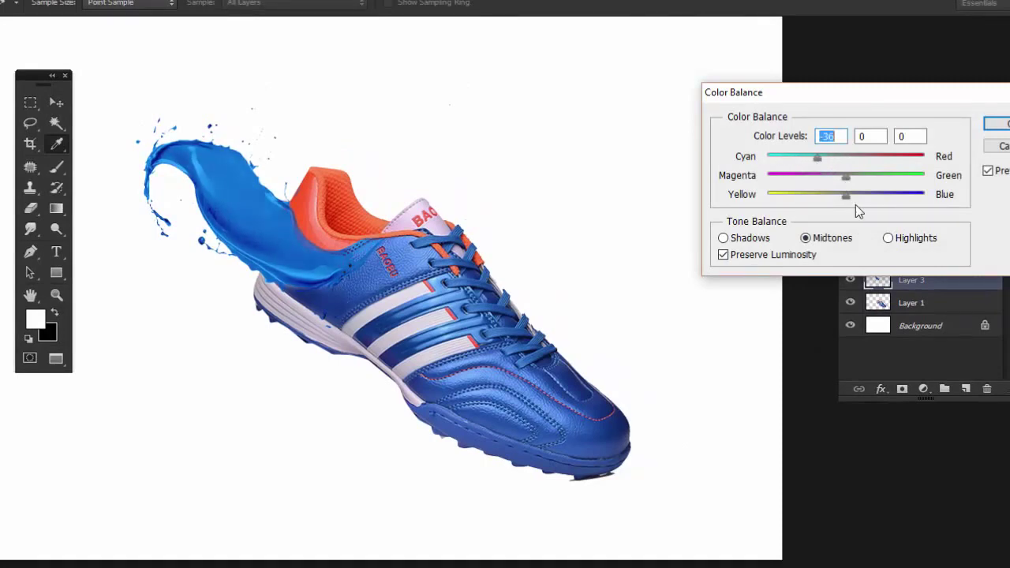
{"action": "mouse_move", "coordinate": [846, 198]}
{"action": "left_mouse_down"}
{"action": "mouse_move", "coordinate": [898, 193]}
{"action": "mouse_move", "coordinate": [814, 180]}
{"action": "mouse_move", "coordinate": [872, 186]}
{"action": "left_mouse_up"}
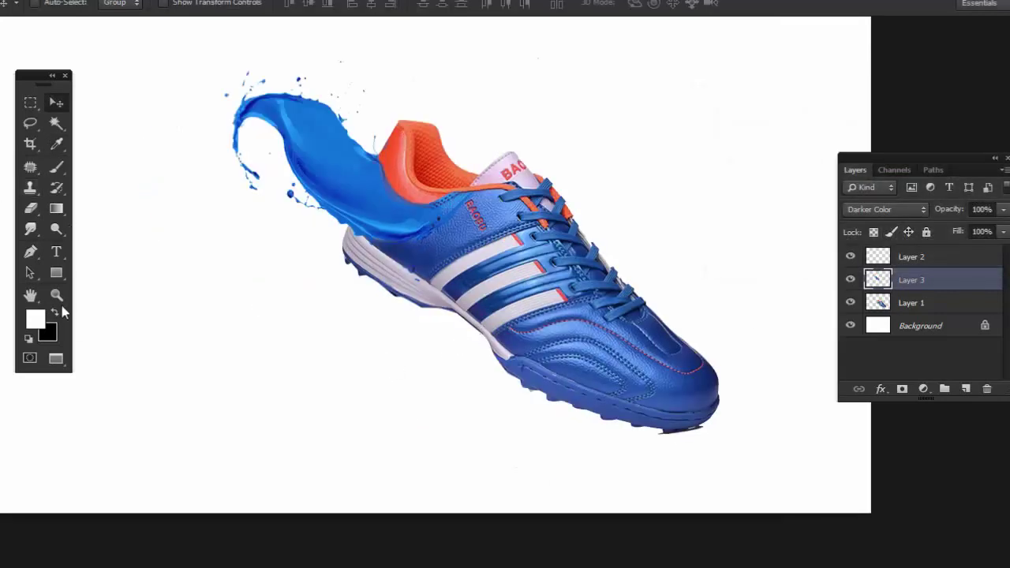
{"action": "left_click", "coordinate": [56, 294]}
Outline the white sole area beneath the heel with a Pen path and turn it into a selection.
{"action": "left_click", "coordinate": [478, 297]}
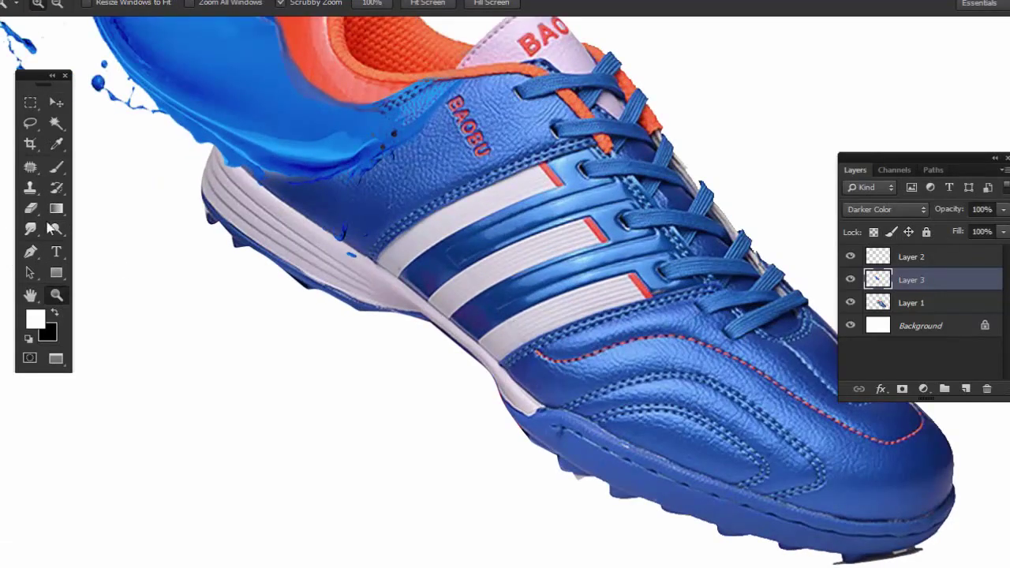
{"action": "left_click", "coordinate": [31, 252]}
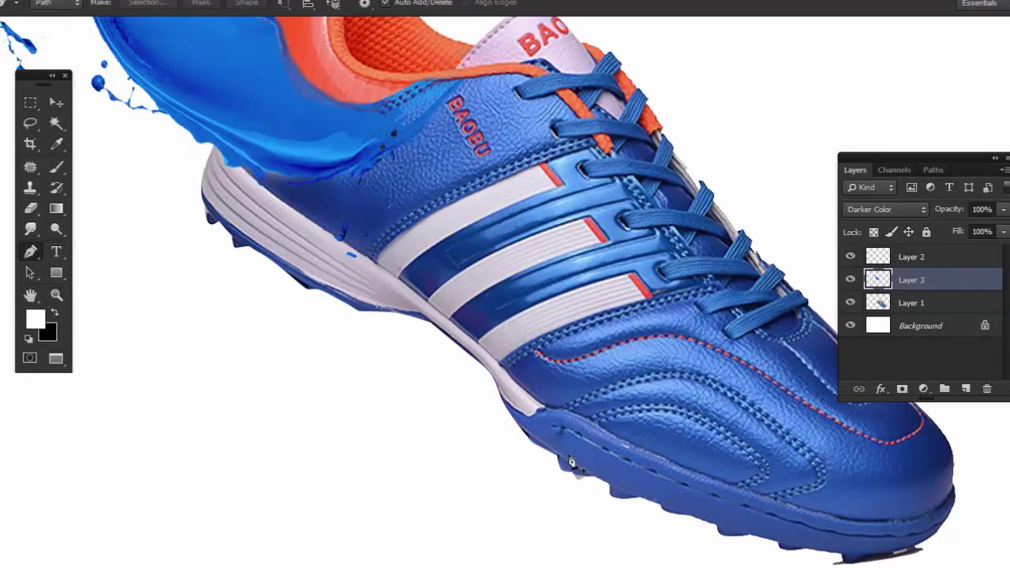
{"action": "left_click", "coordinate": [496, 394]}
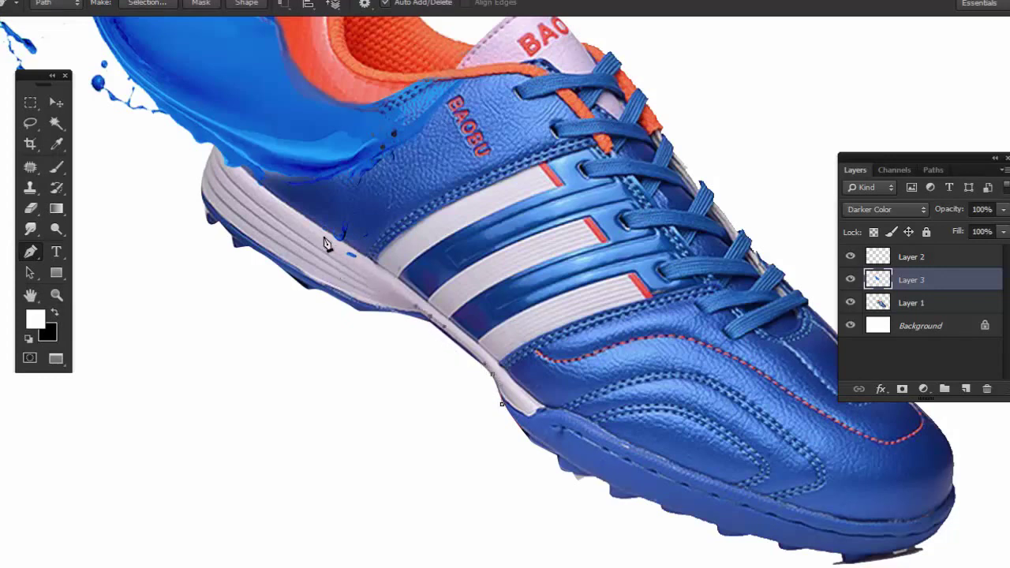
{"action": "left_click", "coordinate": [234, 171], "text": "ctrl"}
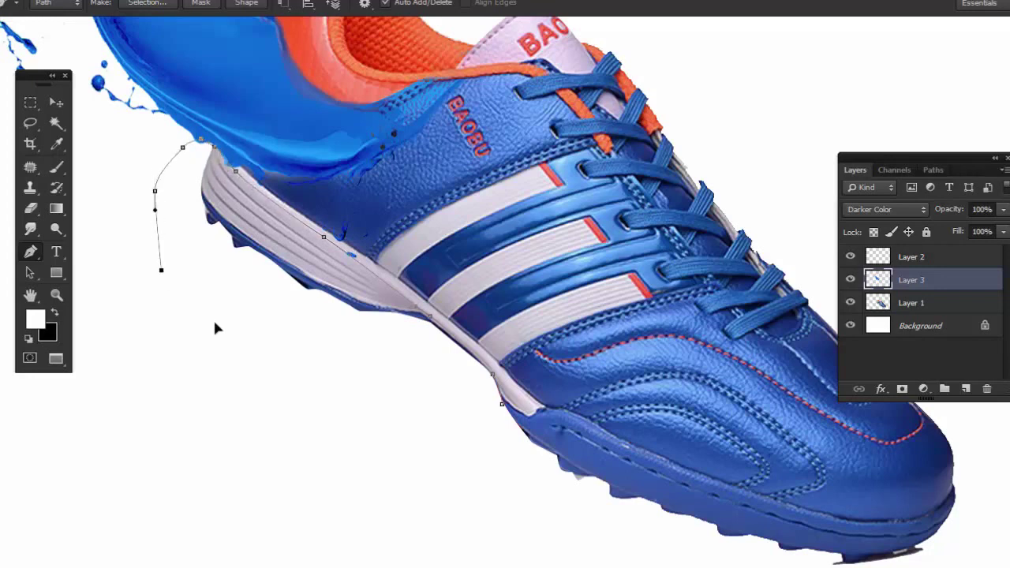
{"action": "left_click_drag", "start_coordinate": [194, 147], "coordinate": [366, 382]}
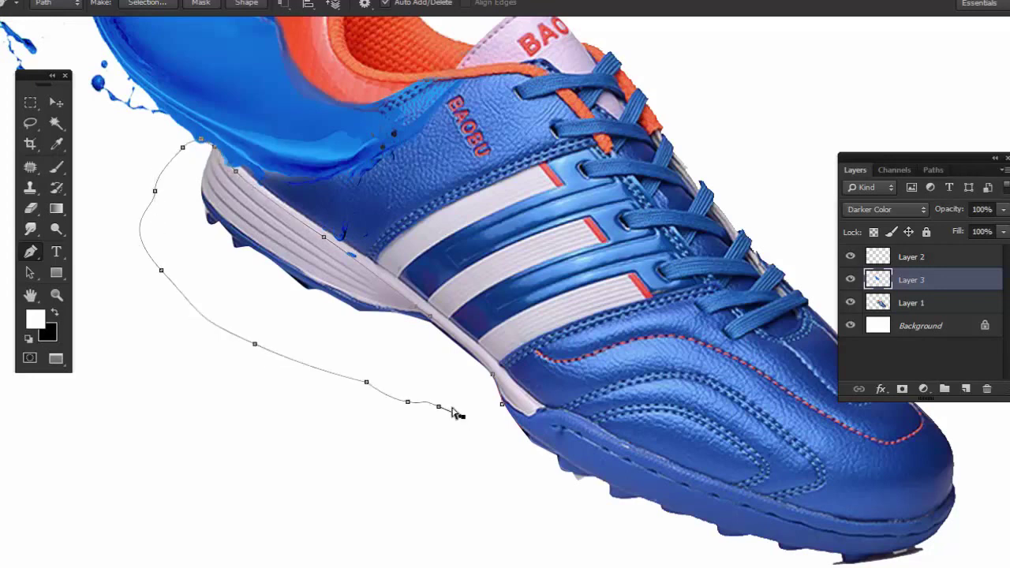
{"action": "key", "text": "ctrl+Return"}
Delete the white sole strip from Layer 1 and deselect.
{"action": "left_click", "coordinate": [56, 294]}
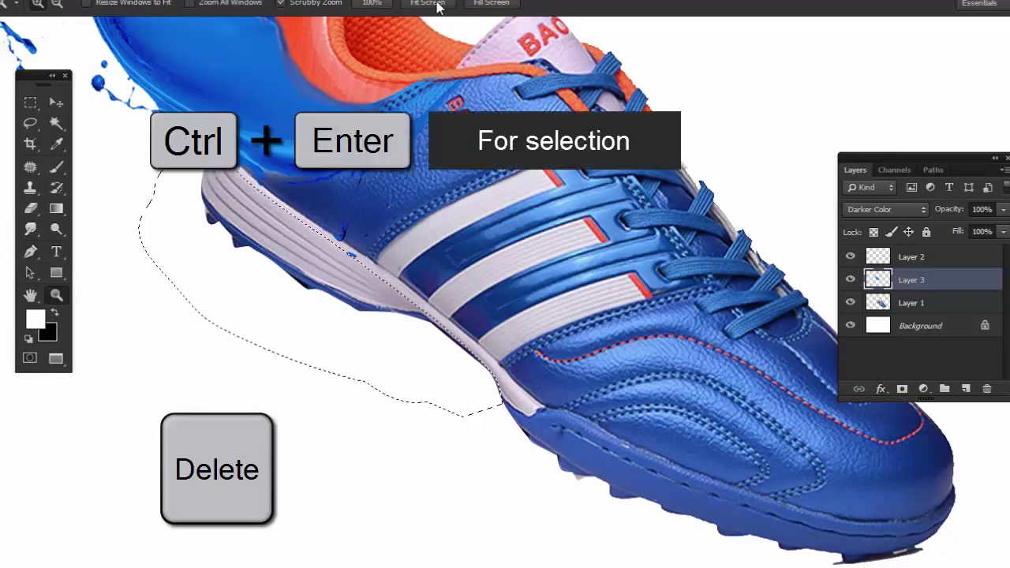
{"action": "left_click", "coordinate": [438, 4]}
{"action": "left_click", "coordinate": [912, 303]}
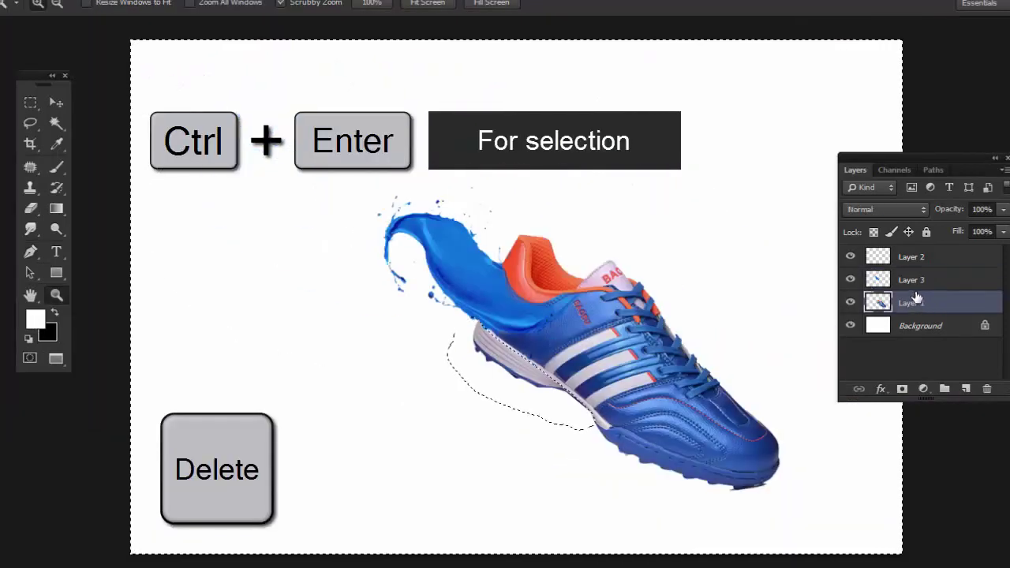
{"action": "key", "text": "ctrl+shift+i"}
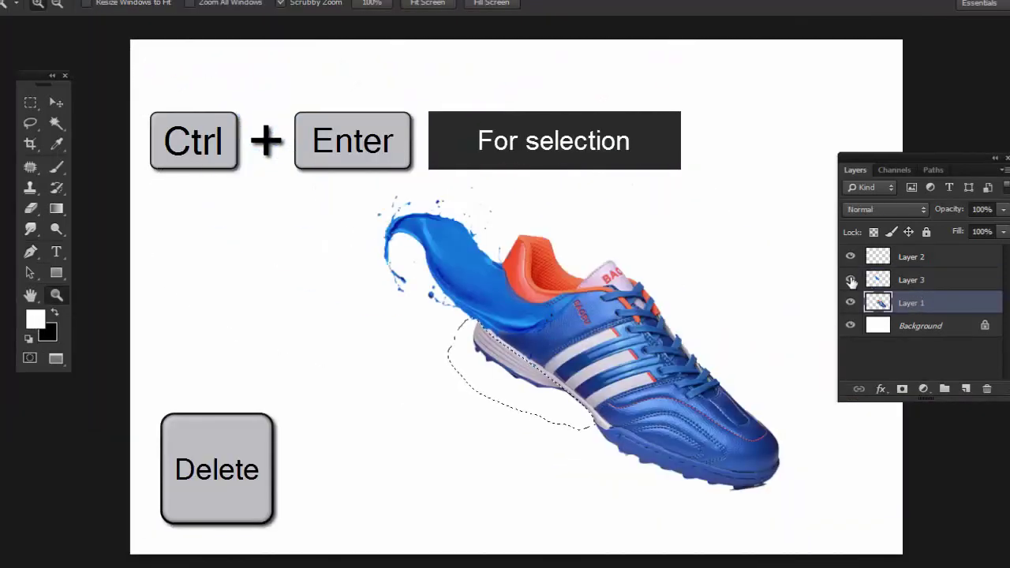
{"action": "key", "text": "Delete"}
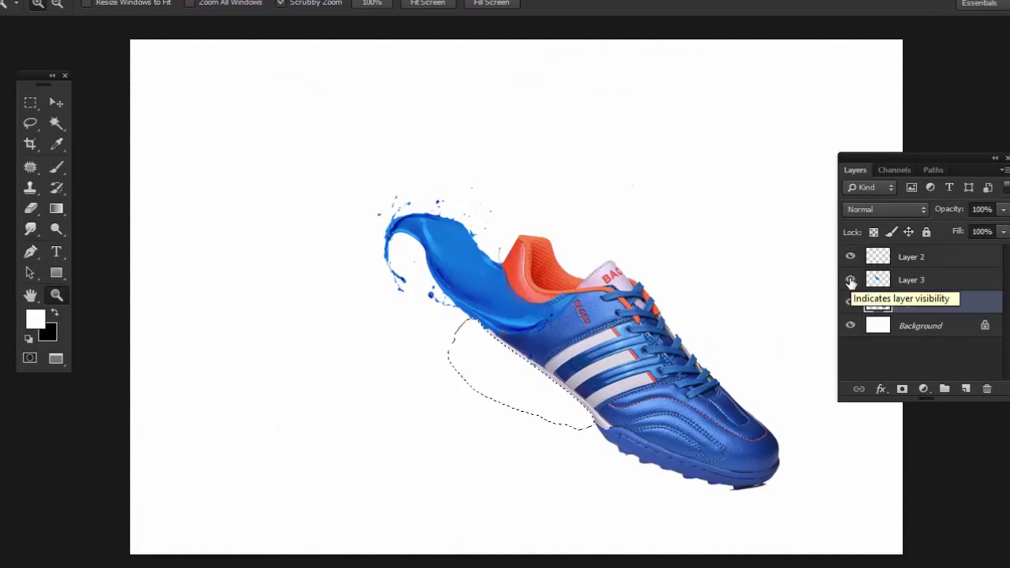
{"action": "key", "text": "ctrl+d"}
{"action": "key", "text": "v"}
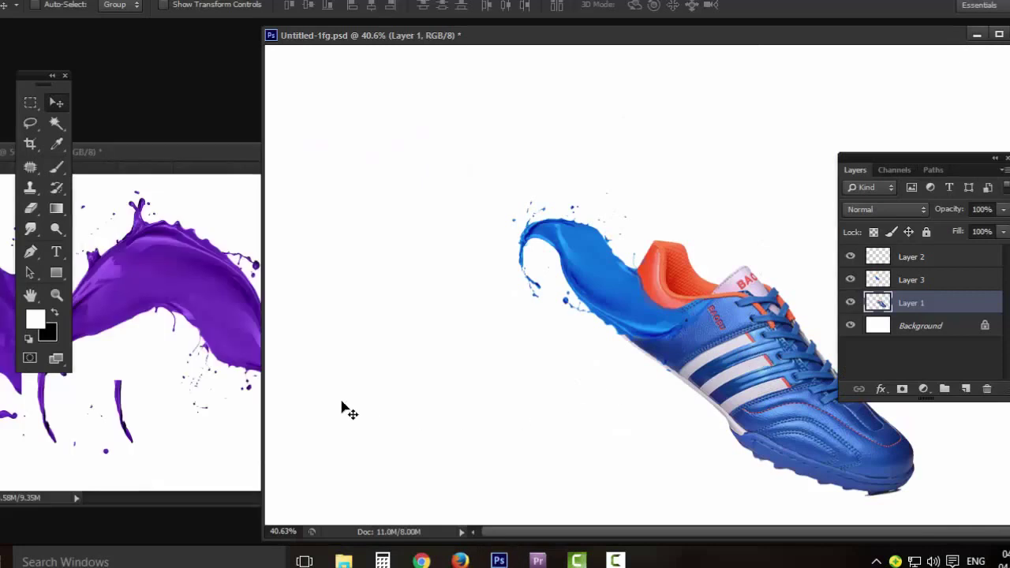
Copy the purple splash layer into the shoe image as Layer 4 and move it up-left.
{"action": "left_click", "coordinate": [257, 365]}
{"action": "right_click", "coordinate": [500, 317]}
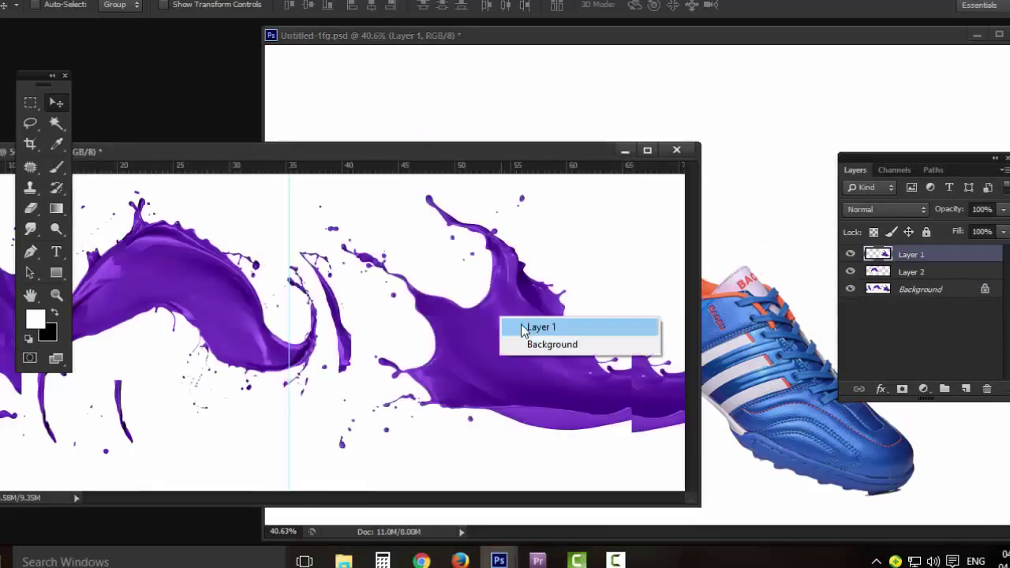
{"action": "left_click", "coordinate": [523, 326]}
{"action": "left_click_drag", "start_coordinate": [497, 340], "coordinate": [793, 435]}
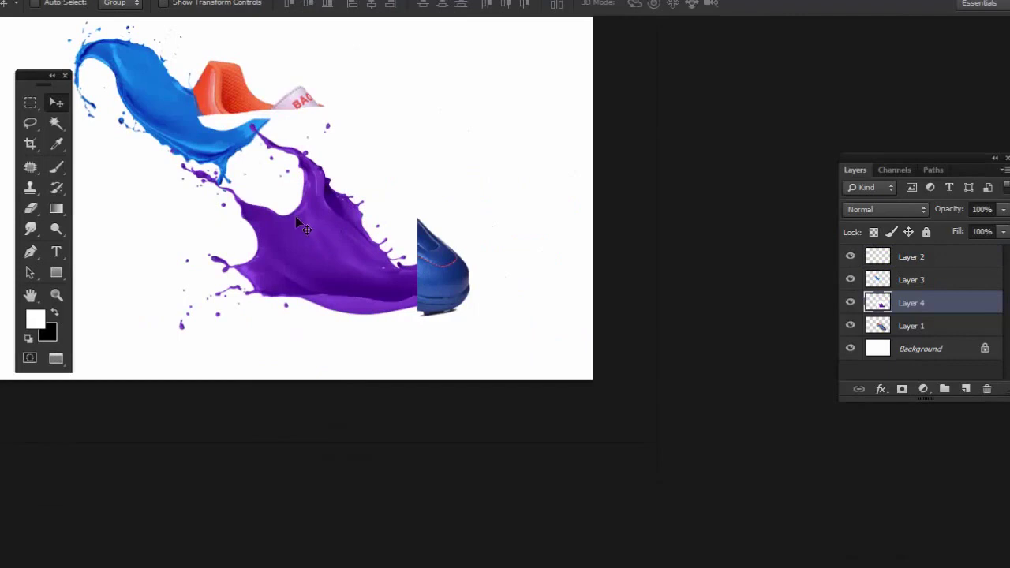
{"action": "right_click", "coordinate": [299, 222]}
{"action": "left_click", "coordinate": [328, 229]}
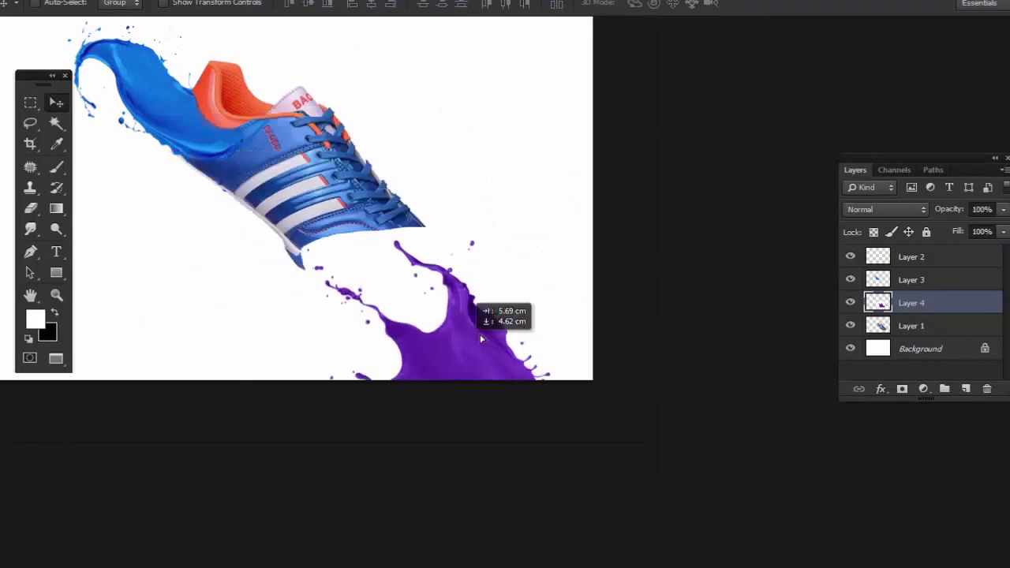
{"action": "left_click_drag", "start_coordinate": [324, 237], "coordinate": [300, 199]}
Enlarge the purple splash to about 221%, rotate it about -34°, and send it behind the shoe.
{"action": "key", "text": "ctrl+t"}
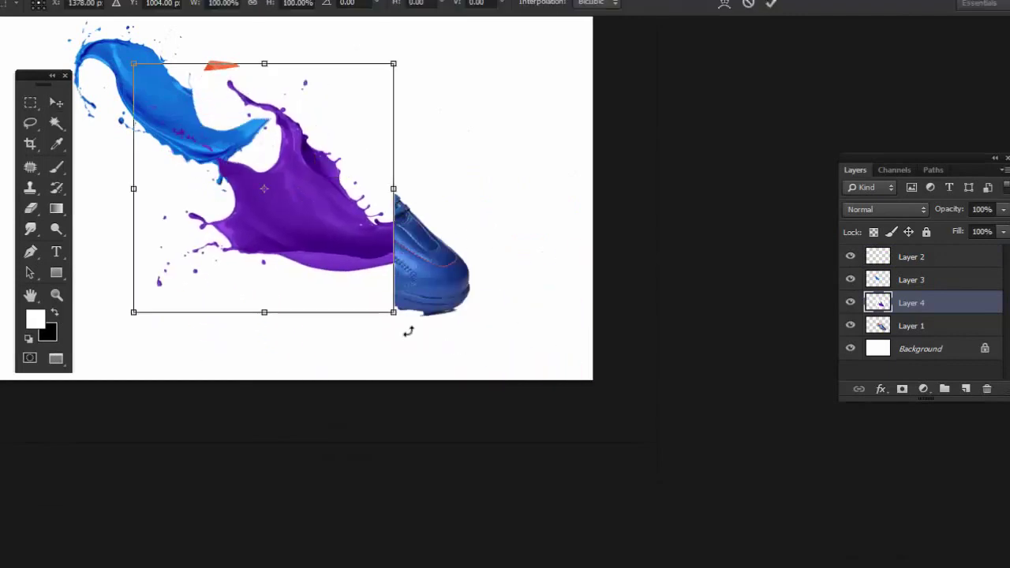
{"action": "left_click_drag", "start_coordinate": [395, 312], "coordinate": [825, 498]}
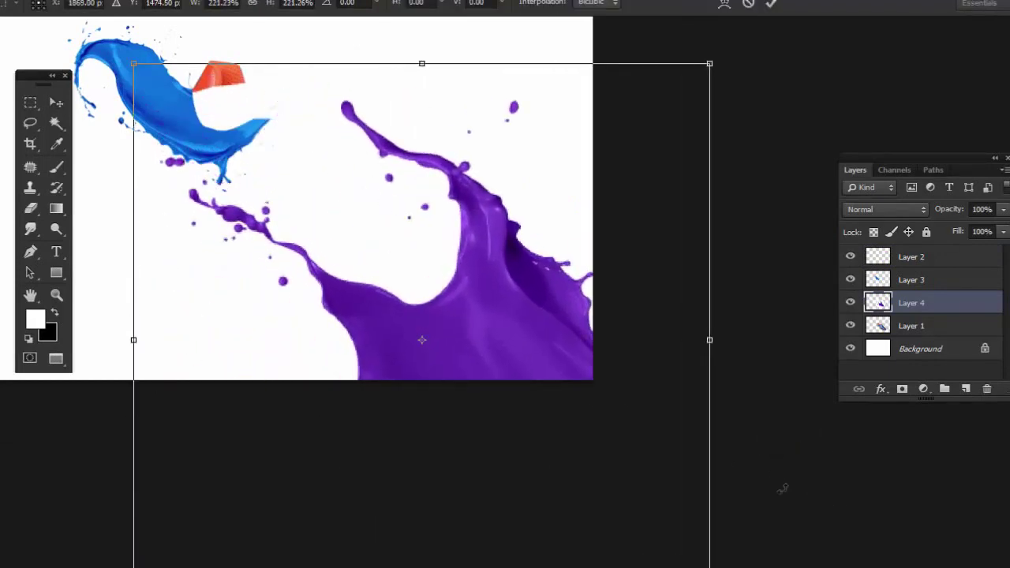
{"action": "left_click_drag", "start_coordinate": [482, 305], "coordinate": [289, 301]}
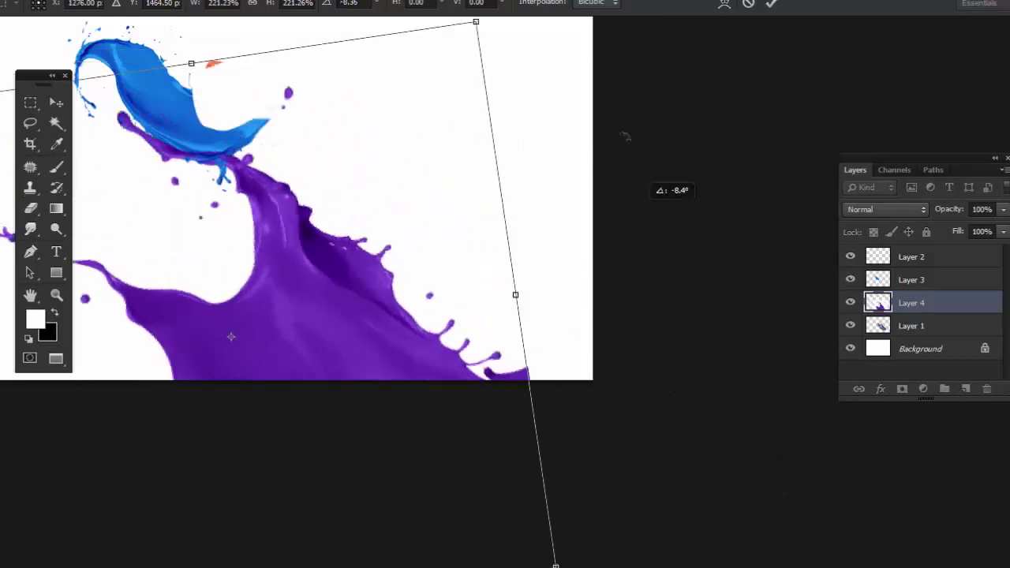
{"action": "left_click_drag", "start_coordinate": [533, 310], "coordinate": [656, 189]}
{"action": "mouse_move", "coordinate": [243, 260]}
{"action": "left_mouse_down"}
{"action": "mouse_move", "coordinate": [320, 335]}
{"action": "mouse_move", "coordinate": [310, 323]}
{"action": "left_mouse_up"}
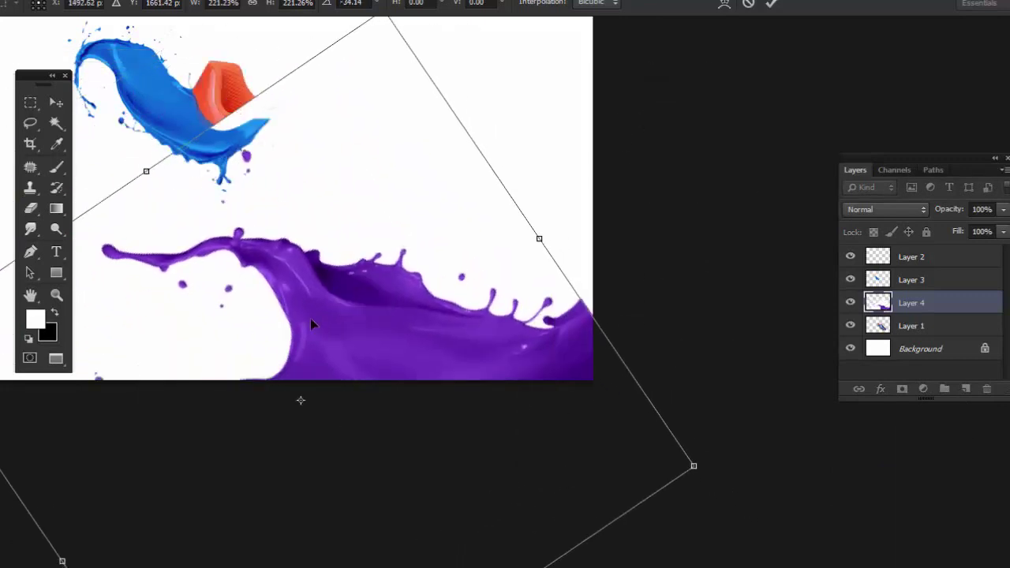
{"action": "key", "text": "Return"}
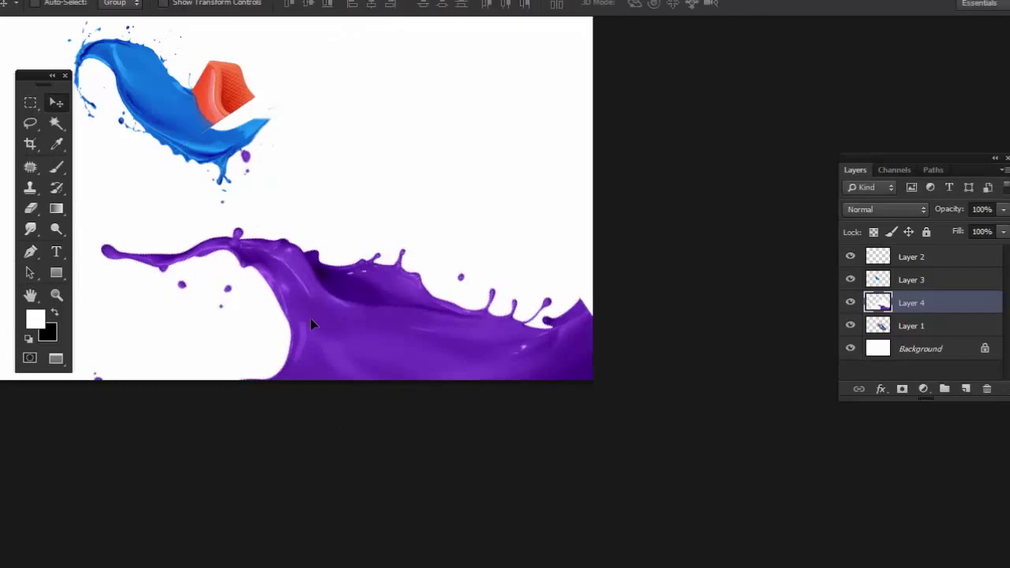
{"action": "key", "text": "ctrl+bracketleft"}
{"action": "mouse_move", "coordinate": [315, 304]}
{"action": "left_mouse_down"}
{"action": "mouse_move", "coordinate": [369, 309]}
{"action": "mouse_move", "coordinate": [442, 72]}
{"action": "mouse_move", "coordinate": [430, 189]}
{"action": "mouse_move", "coordinate": [301, 323]}
{"action": "left_mouse_up"}
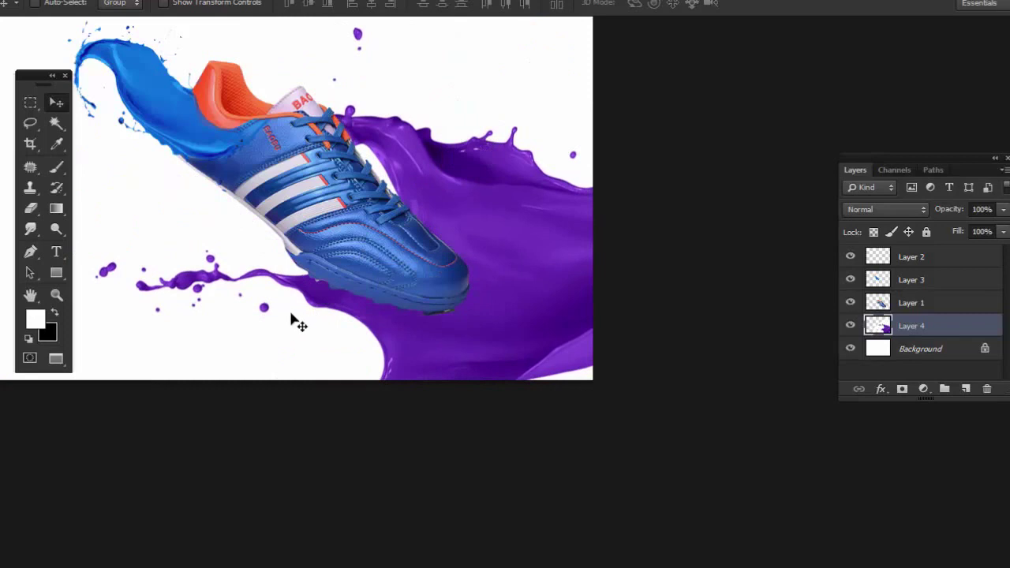
Rotate the purple splash about 25° and reposition it beneath the shoe's sole and toe.
{"action": "key", "text": "ctrl+t"}
{"action": "left_click_drag", "start_coordinate": [4, 474], "coordinate": [11, 244]}
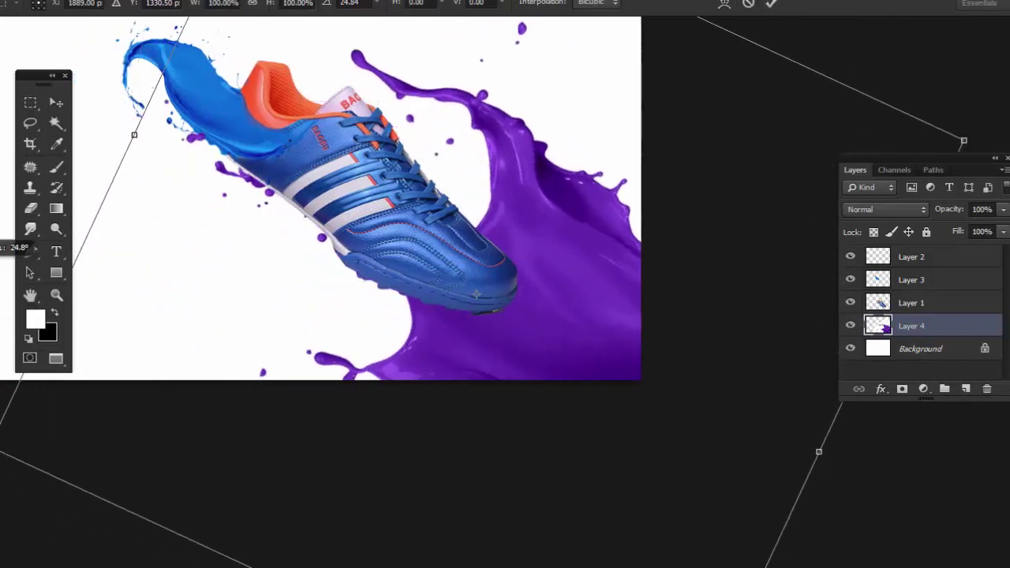
{"action": "left_click_drag", "start_coordinate": [482, 399], "coordinate": [486, 405]}
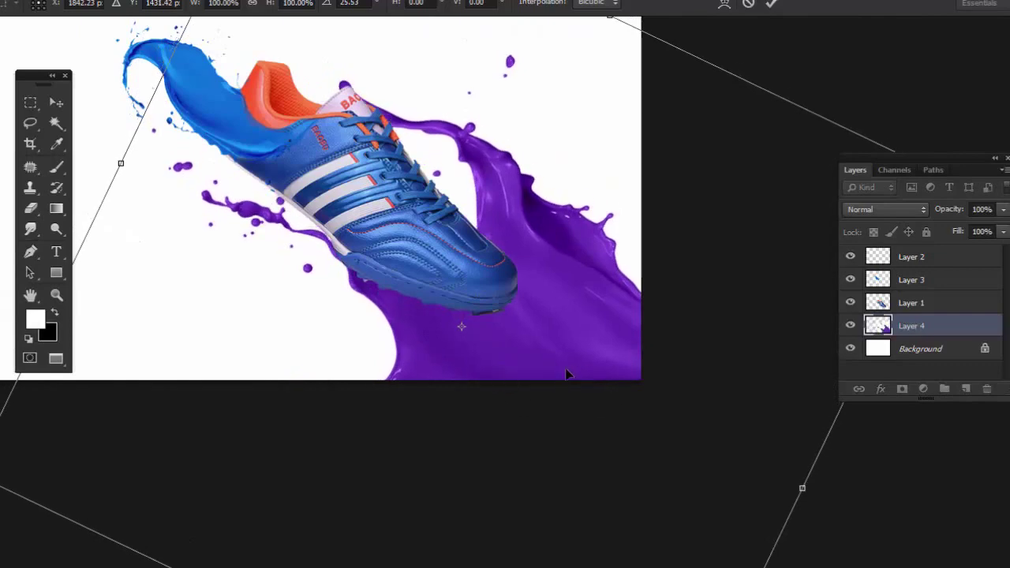
{"action": "key", "text": "Return"}
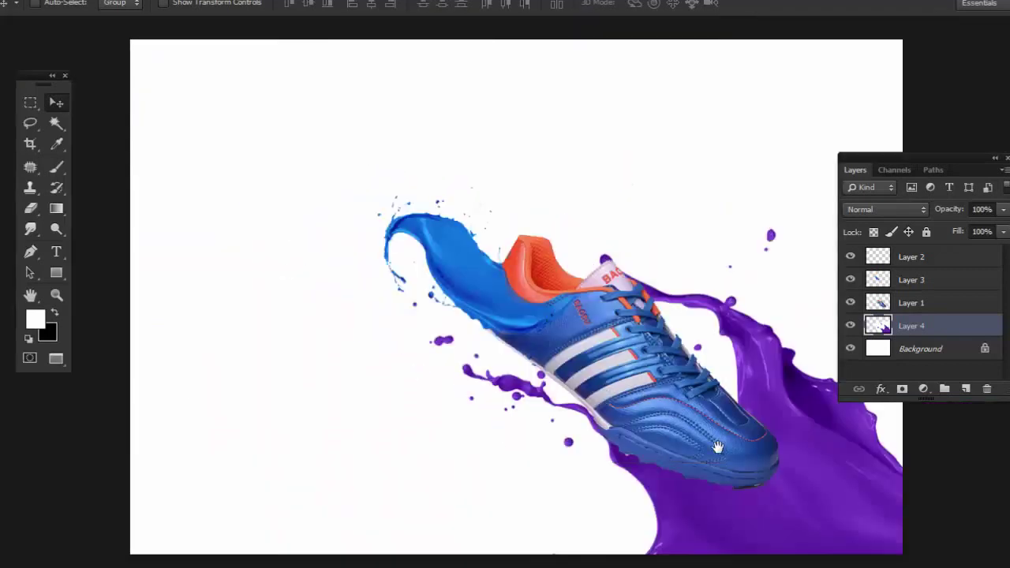
{"action": "left_click_drag", "start_coordinate": [716, 447], "coordinate": [496, 329]}
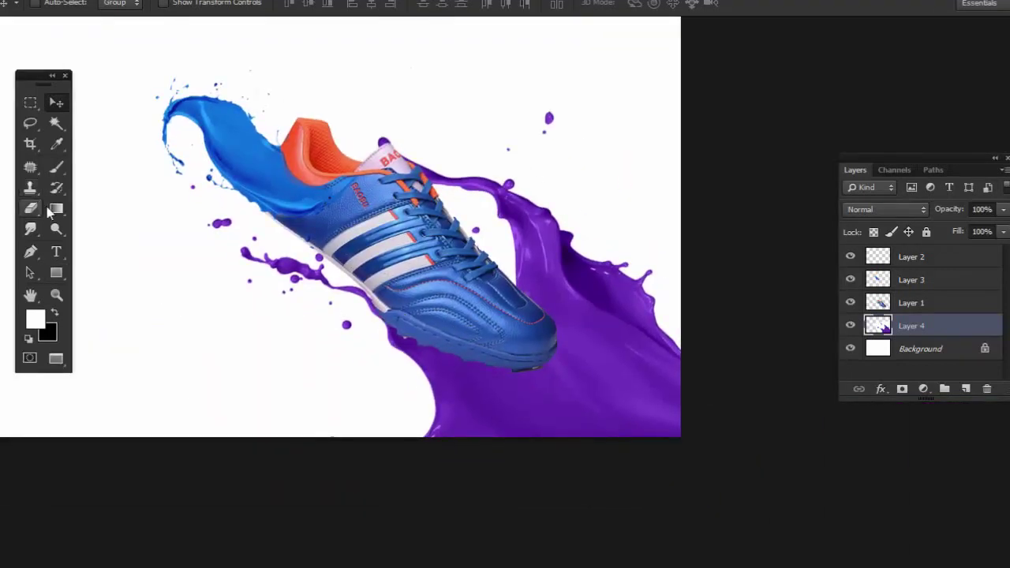
Outline the large purple splash body with a closed Pen path and convert it to a selection.
{"action": "left_click", "coordinate": [30, 252]}
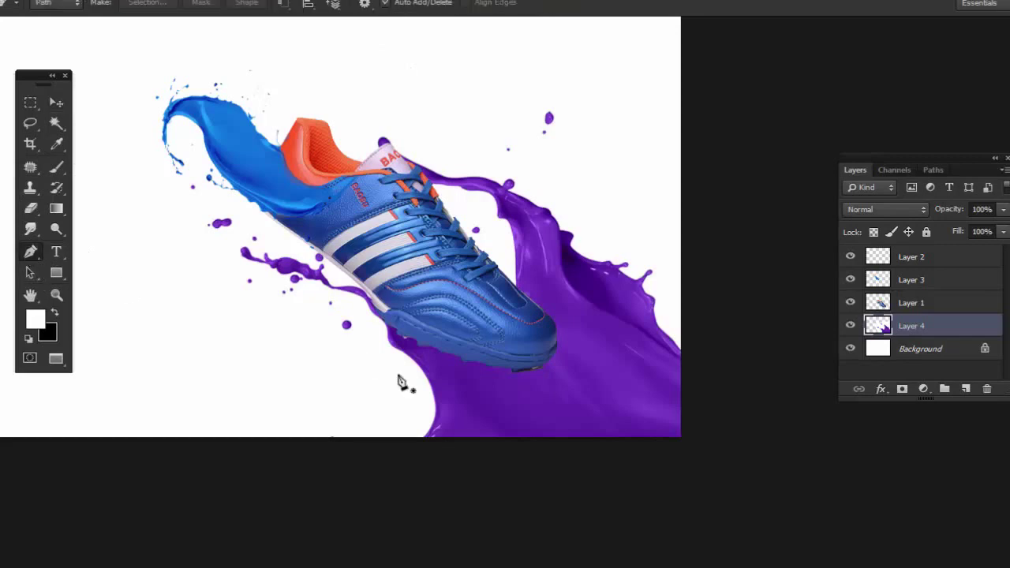
{"action": "left_click", "coordinate": [397, 364]}
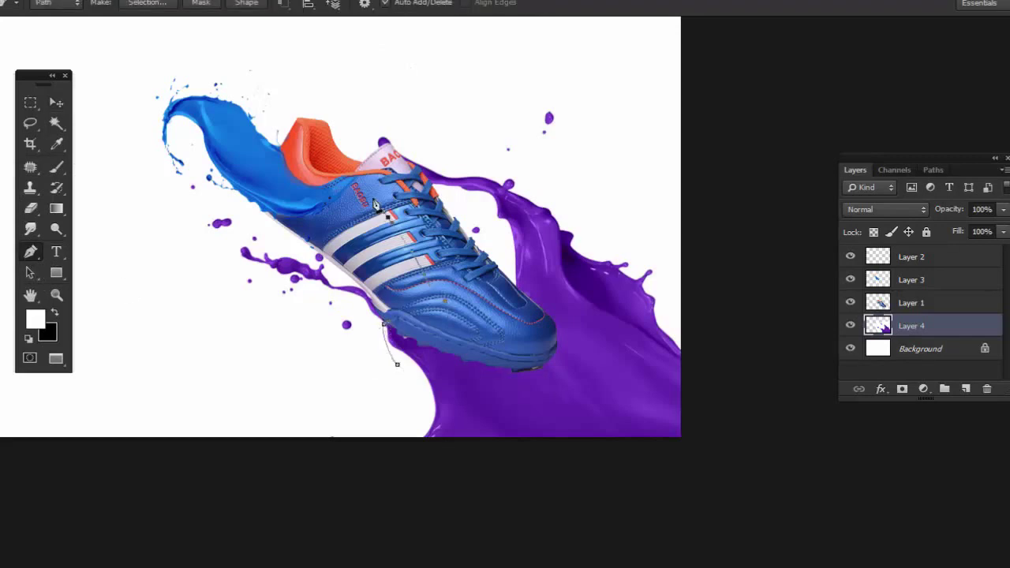
{"action": "left_click", "coordinate": [375, 91]}
{"action": "left_click", "coordinate": [514, 40]}
{"action": "left_click", "coordinate": [623, 61]}
{"action": "left_click", "coordinate": [703, 191]}
{"action": "left_click", "coordinate": [763, 350]}
{"action": "left_click", "coordinate": [614, 561]}
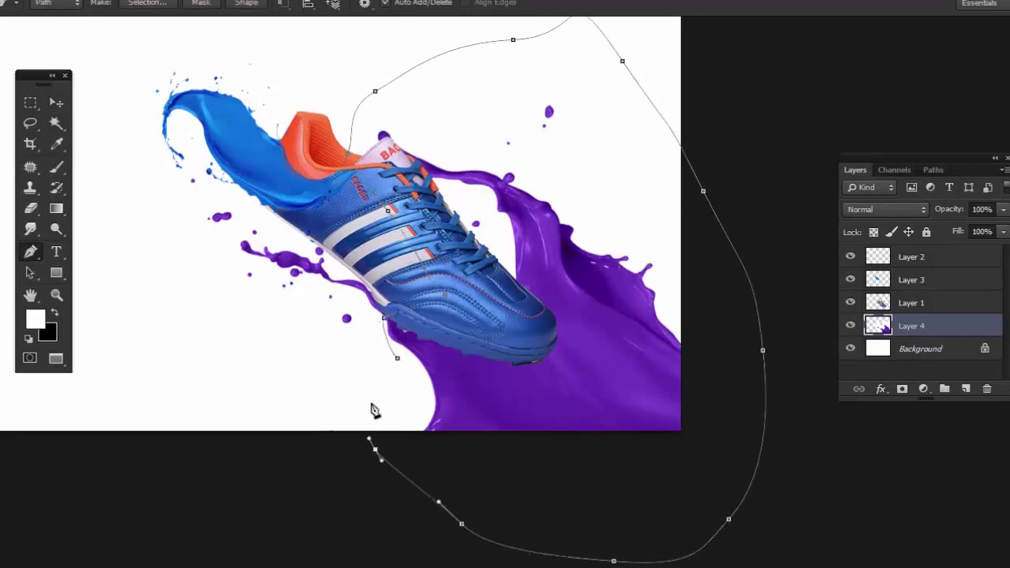
{"action": "left_click", "coordinate": [397, 358]}
{"action": "key", "text": "ctrl+Return"}
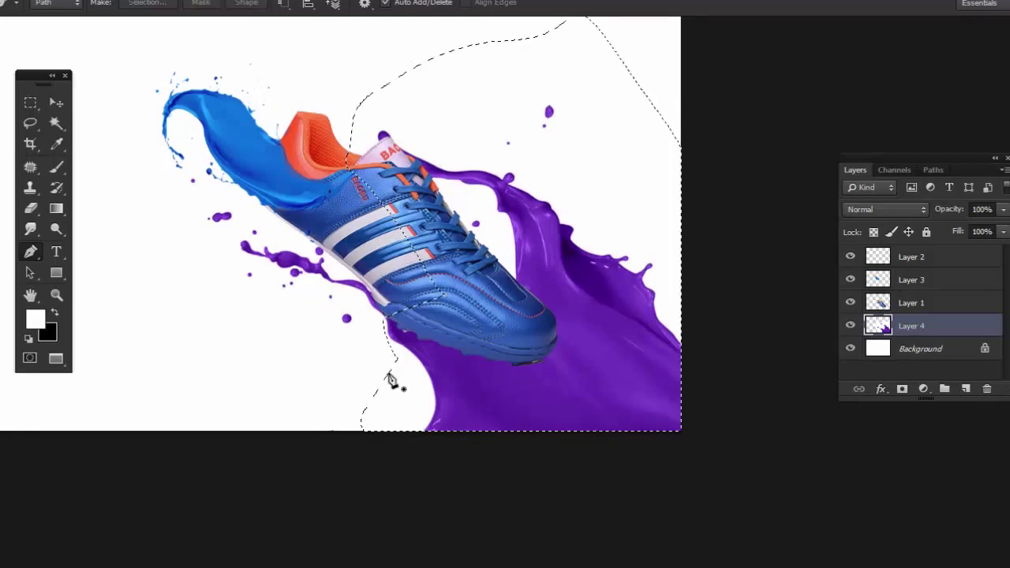
Delete the selected splash from Layer 4 and deselect, leaving only the drips.
{"action": "key", "text": "v"}
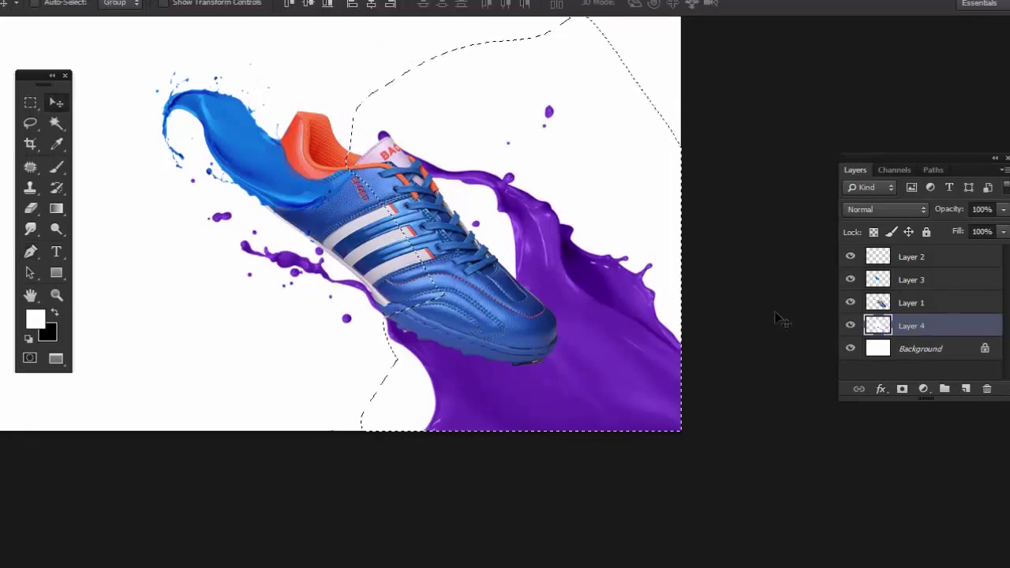
{"action": "key", "text": "Delete"}
{"action": "key", "text": "ctrl+d"}
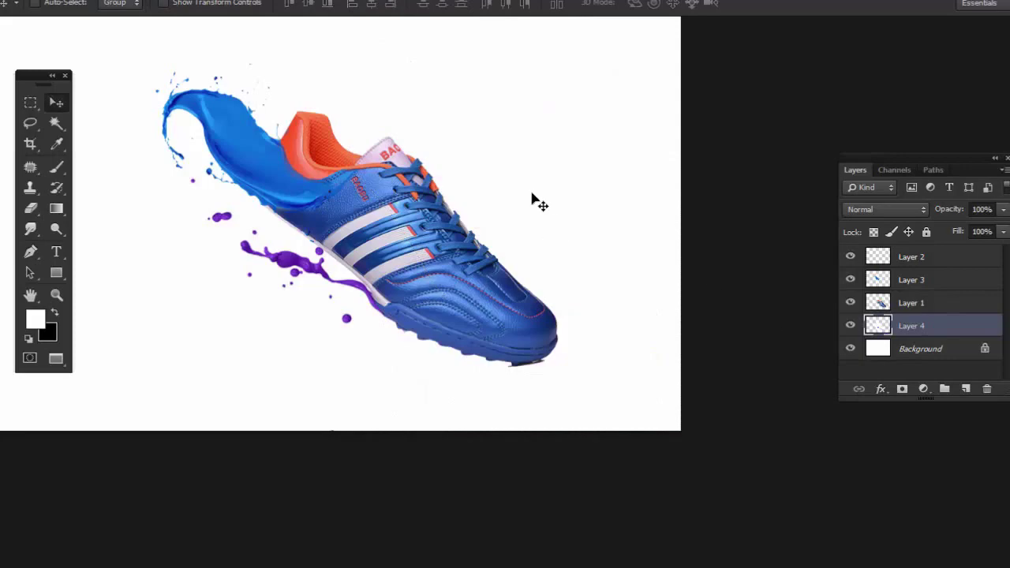
Zoom in on the shoe and shift the Layer 4 splash hue to -19.
{"action": "left_click", "coordinate": [56, 296]}
{"action": "left_click", "coordinate": [419, 263]}
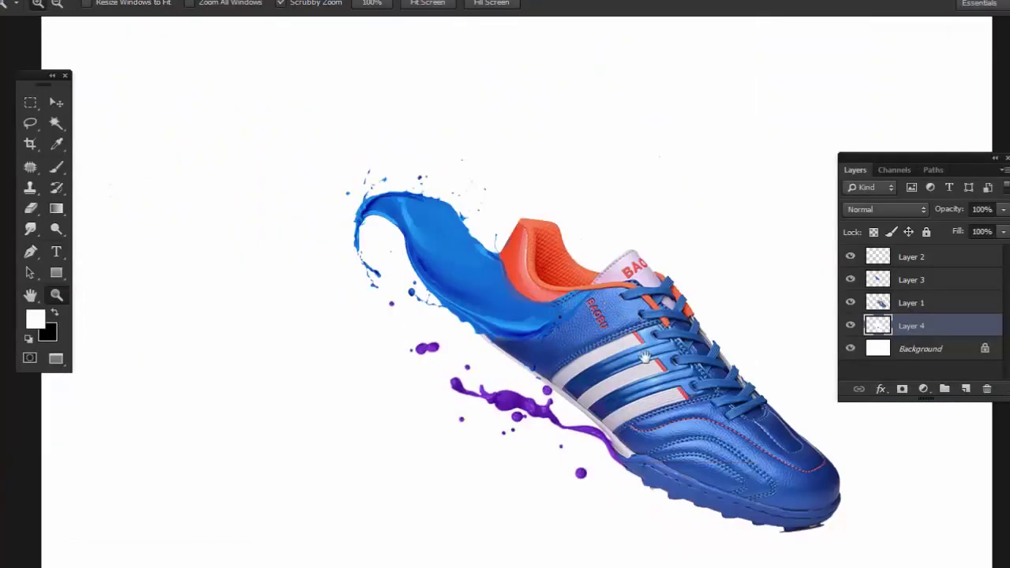
{"action": "key", "text": "v"}
{"action": "right_click", "coordinate": [367, 325]}
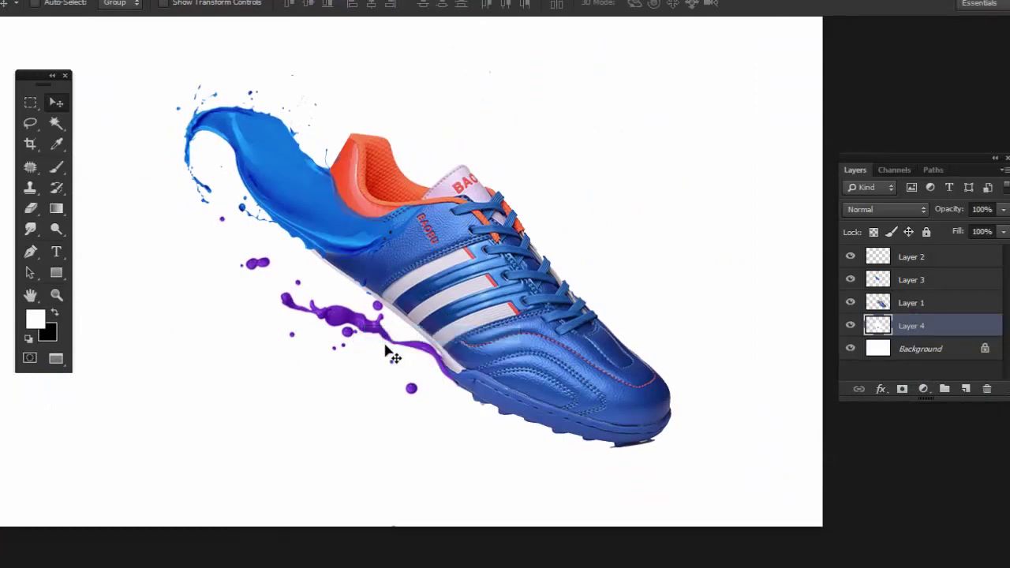
{"action": "key", "text": "ctrl+u"}
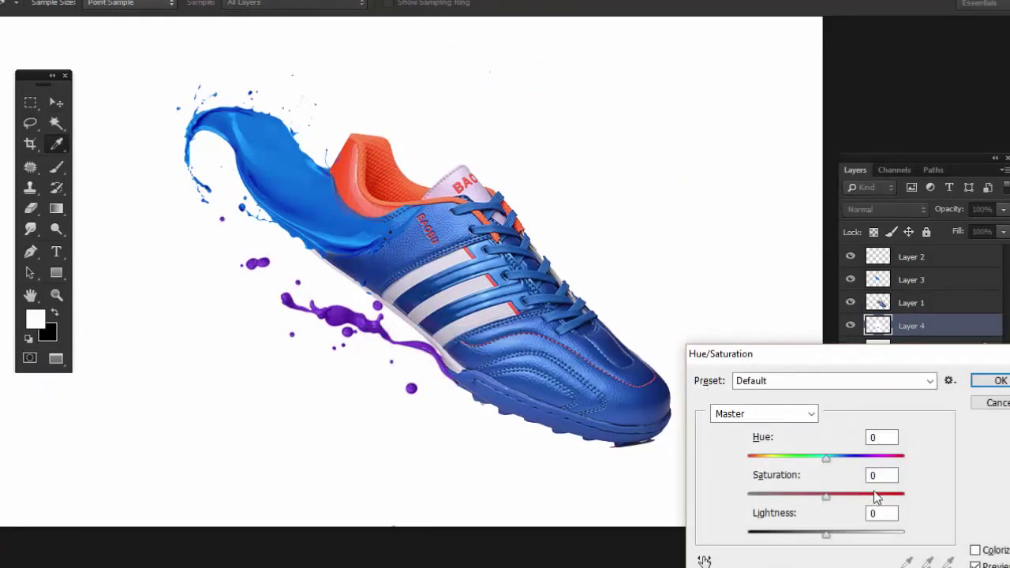
{"action": "left_click_drag", "start_coordinate": [842, 462], "coordinate": [813, 463]}
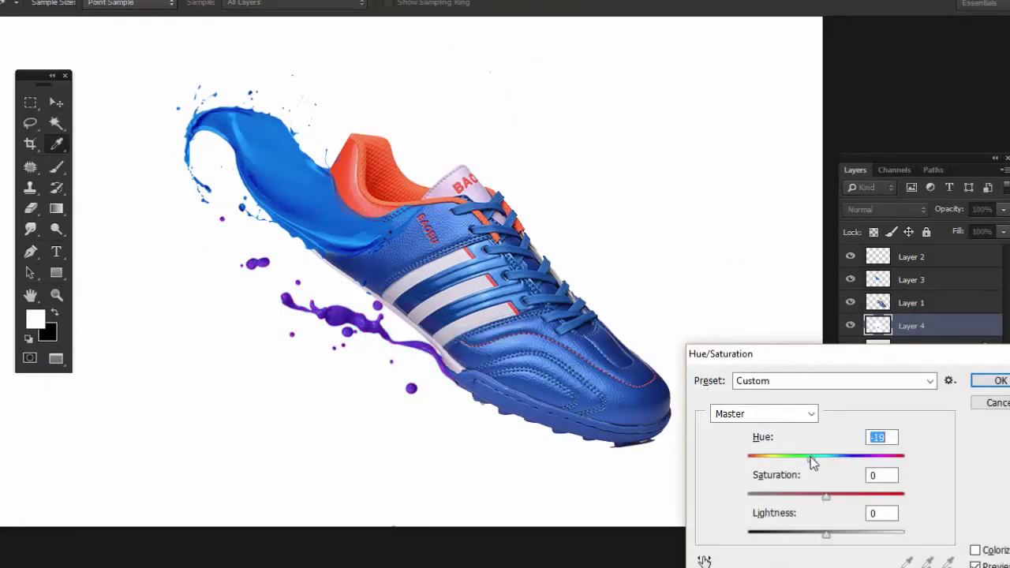
{"action": "left_click", "coordinate": [996, 381]}
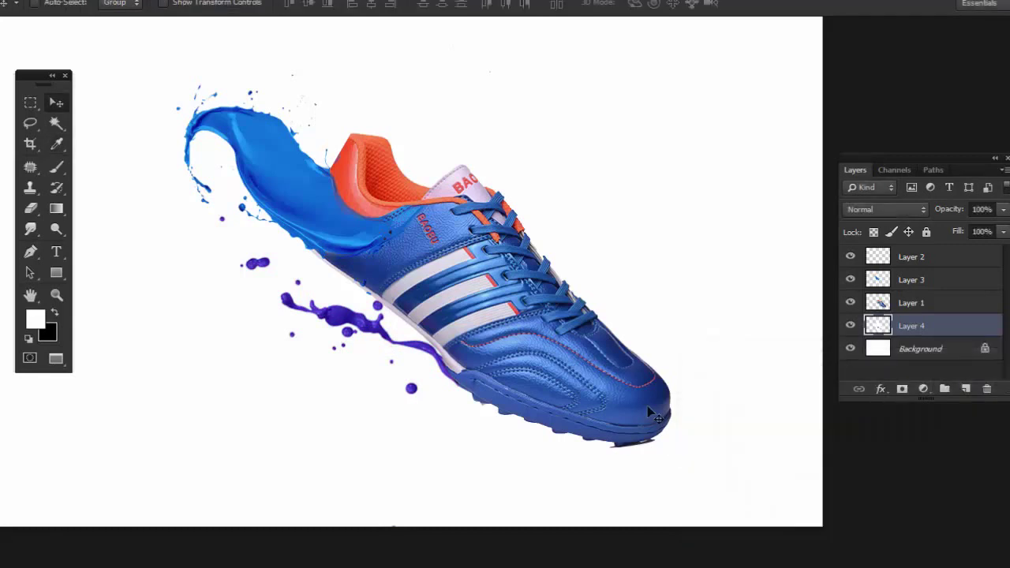
Set Layer 4's Color Balance midtones to -81, 0, -62.
{"action": "key", "text": "ctrl+b"}
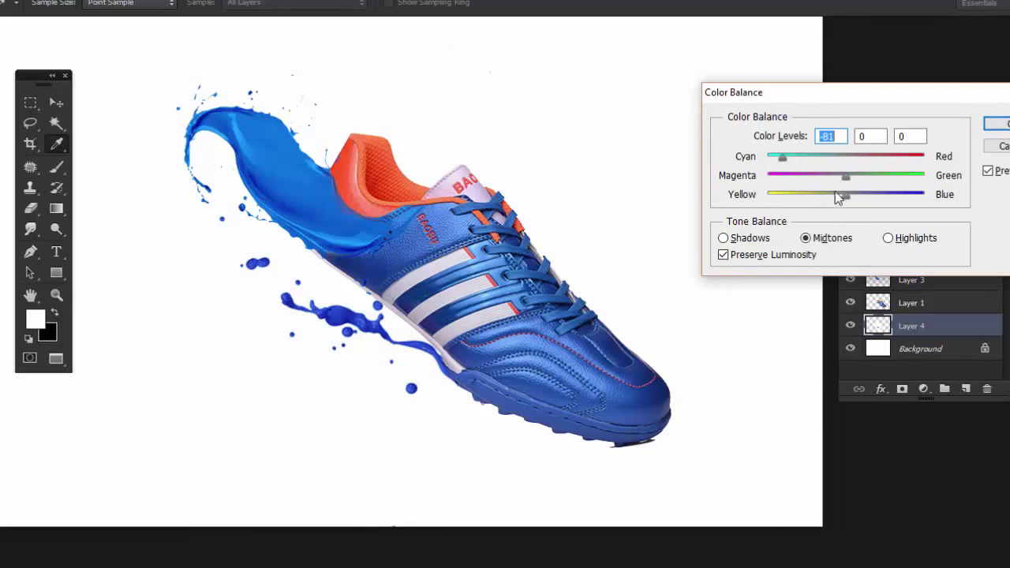
{"action": "left_click_drag", "start_coordinate": [837, 193], "coordinate": [913, 204]}
{"action": "left_click_drag", "start_coordinate": [847, 195], "coordinate": [798, 194]}
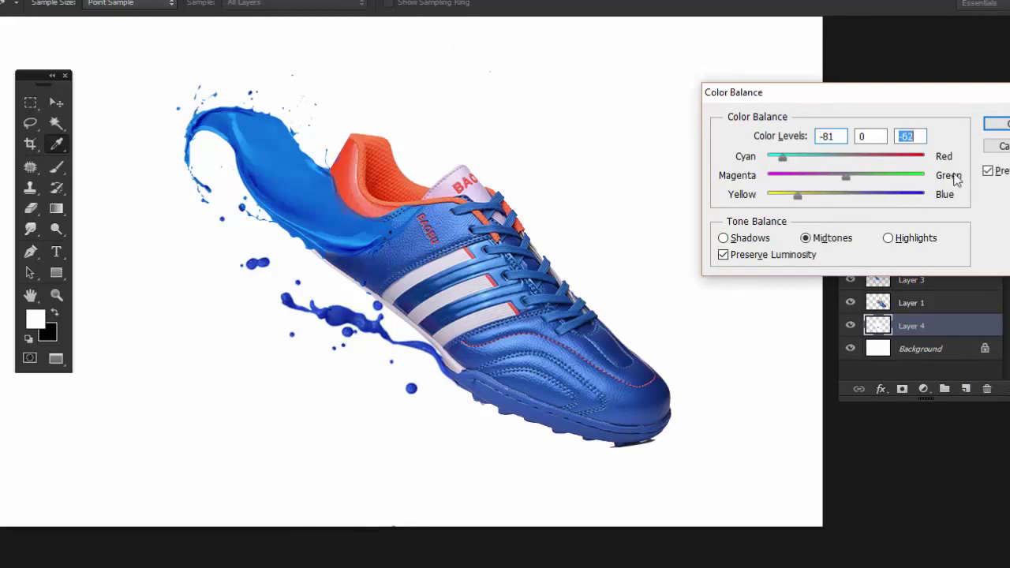
{"action": "left_click", "coordinate": [1001, 124]}
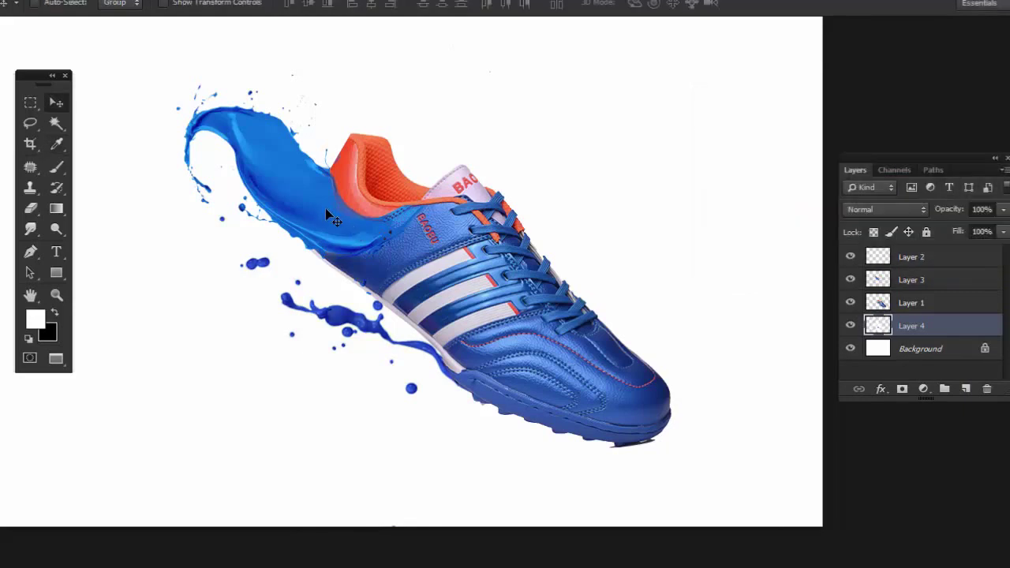
Darken Layer 3's blue heel splash with a Levels midtone of 0.82.
{"action": "left_click_drag", "start_coordinate": [326, 207], "coordinate": [368, 228]}
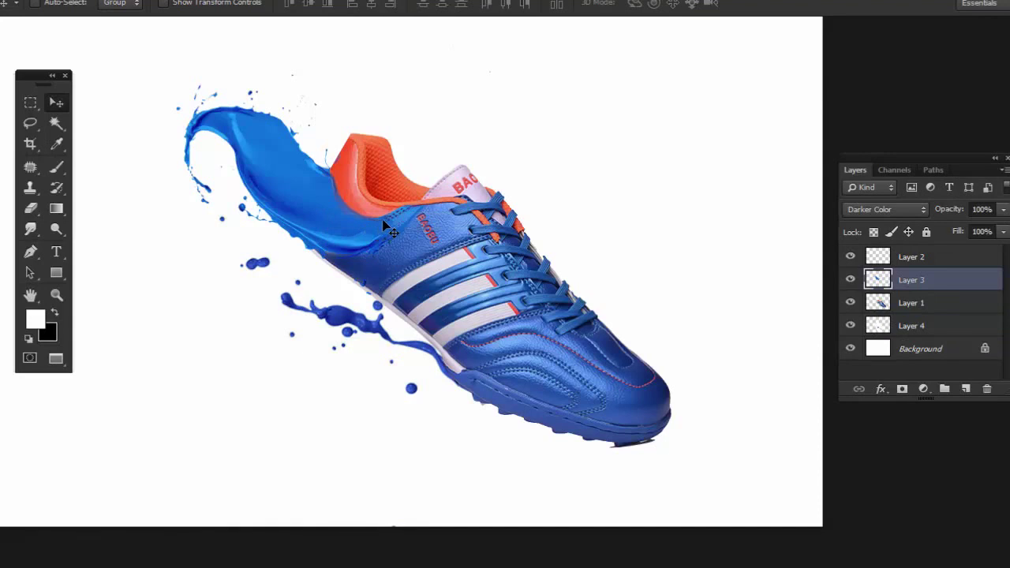
{"action": "key", "text": "ctrl+l"}
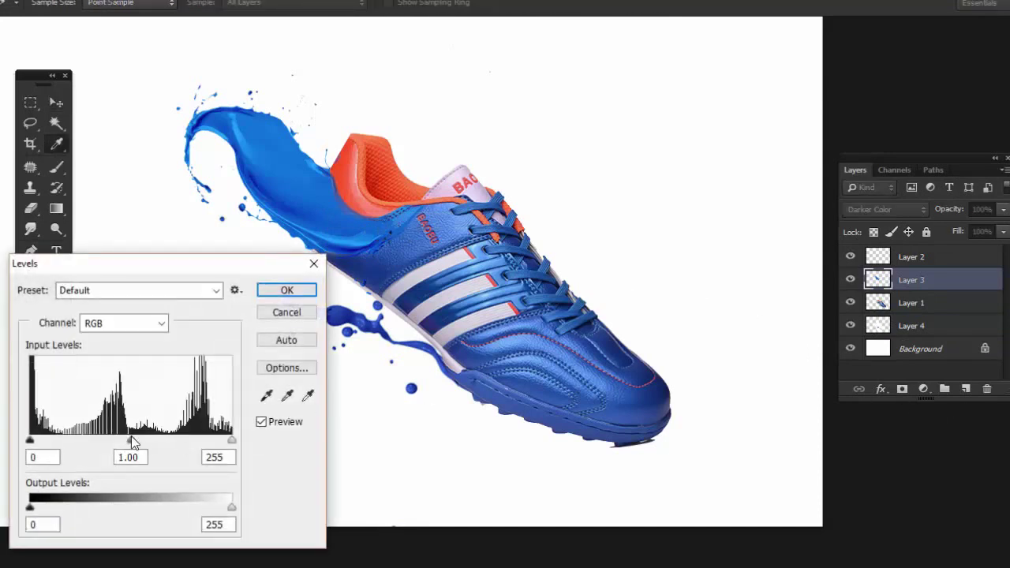
{"action": "left_click_drag", "start_coordinate": [131, 440], "coordinate": [149, 439]}
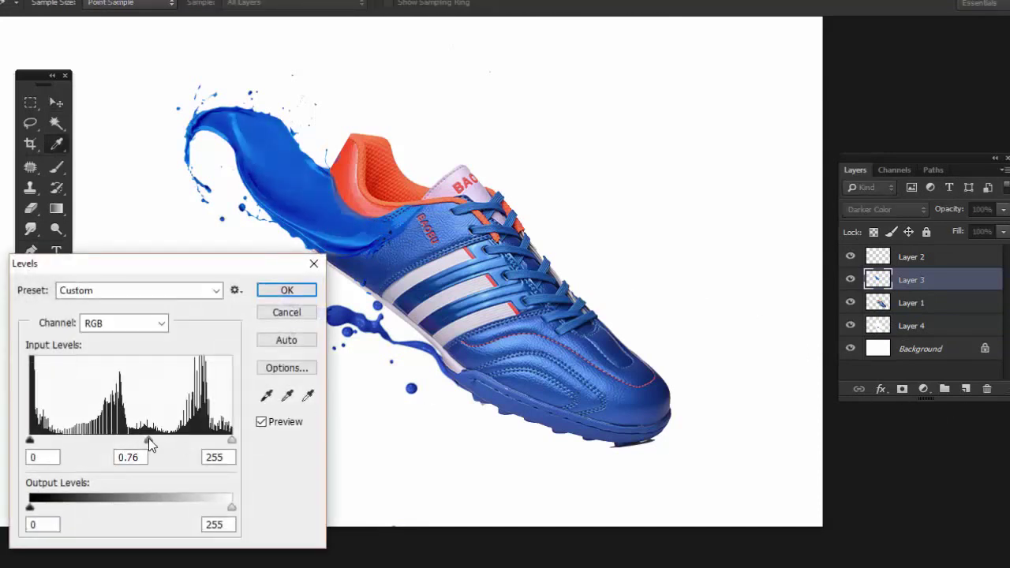
{"action": "left_click", "coordinate": [286, 292]}
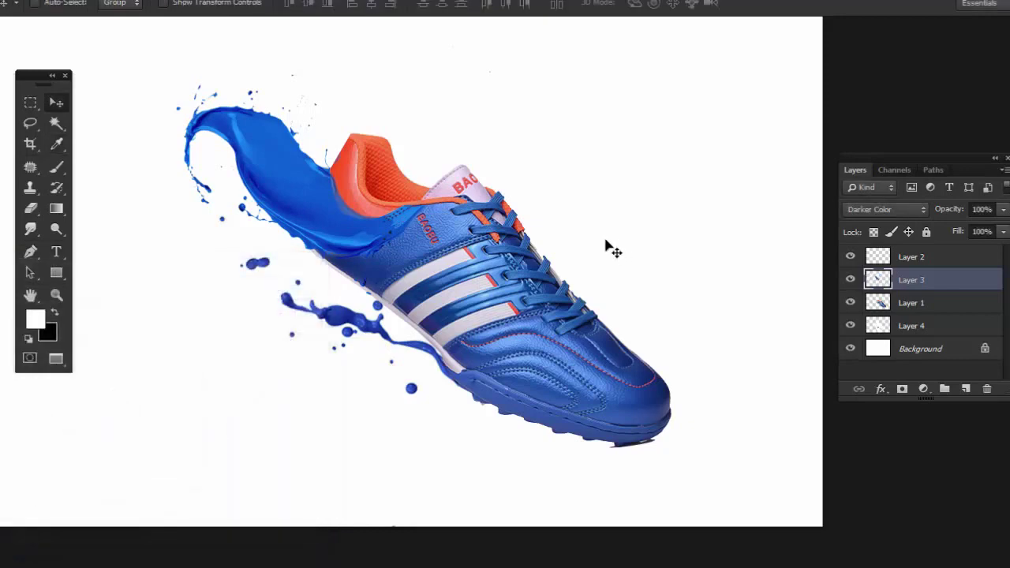
Zoom in on the blue splash edge by BAOBU and set the Eraser to size 10.
{"action": "key", "text": "ctrl+plus"}
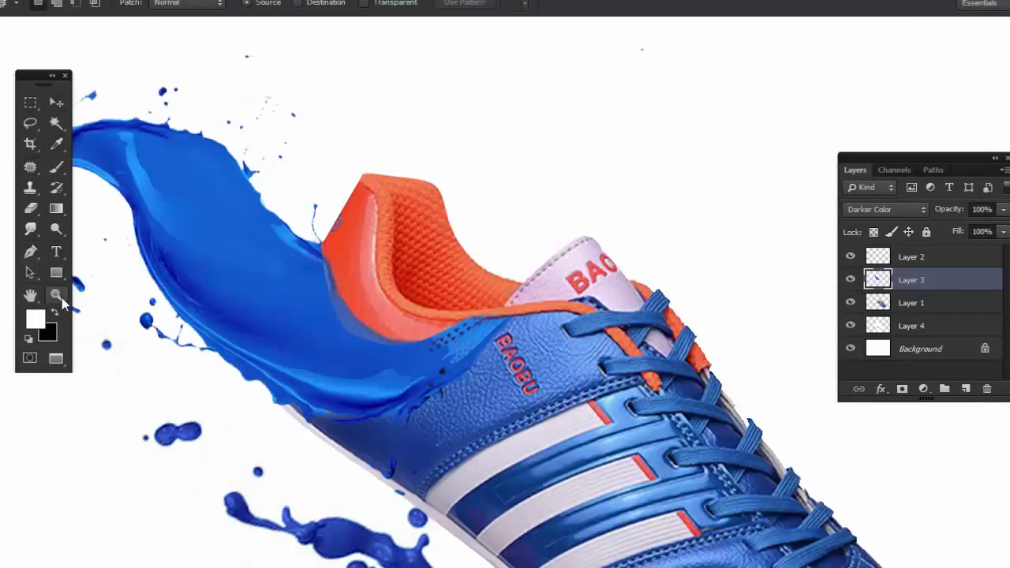
{"action": "left_click", "coordinate": [56, 295]}
{"action": "left_click", "coordinate": [432, 341]}
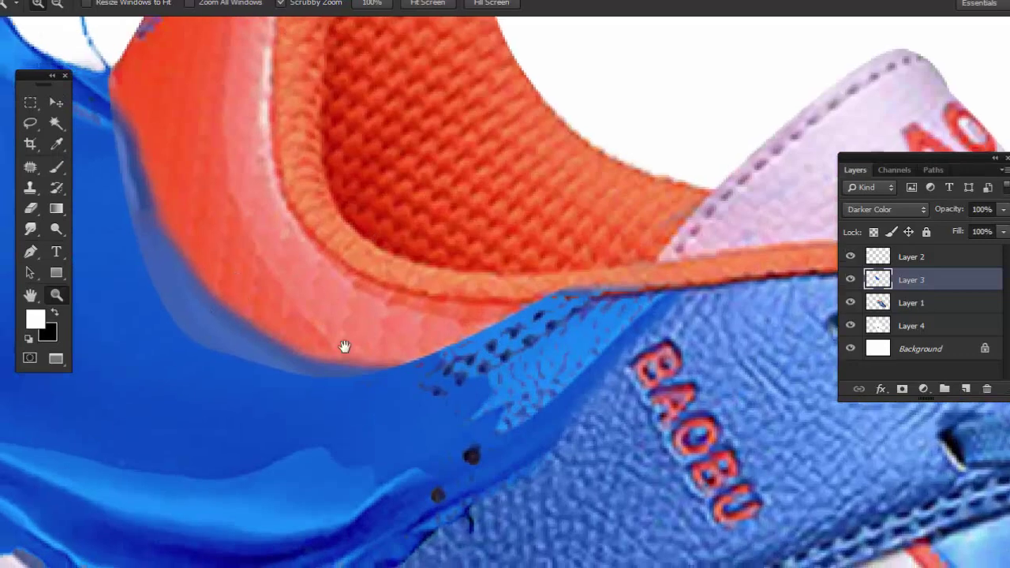
{"action": "left_click_drag", "start_coordinate": [343, 348], "coordinate": [335, 253]}
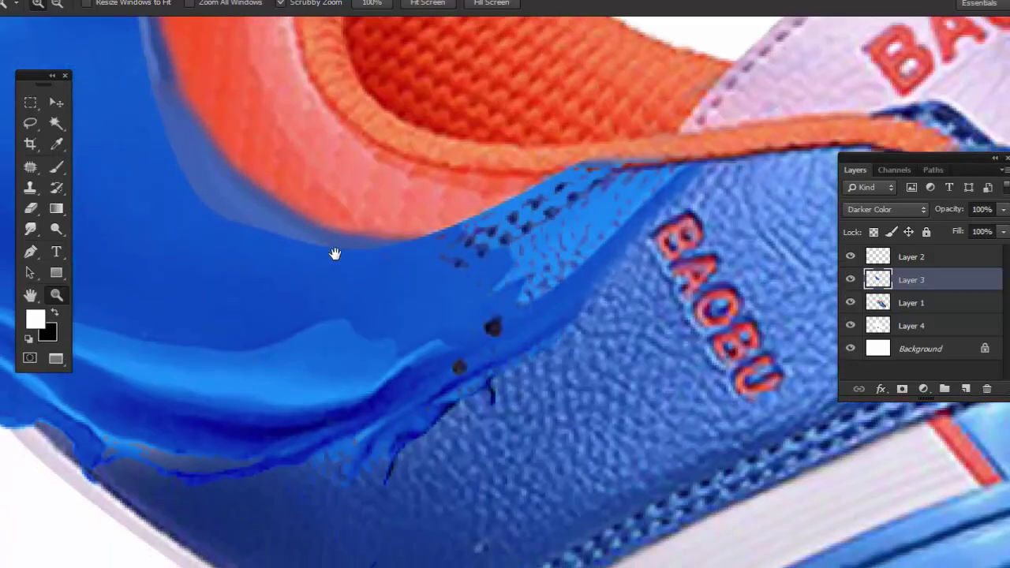
{"action": "left_click", "coordinate": [32, 208]}
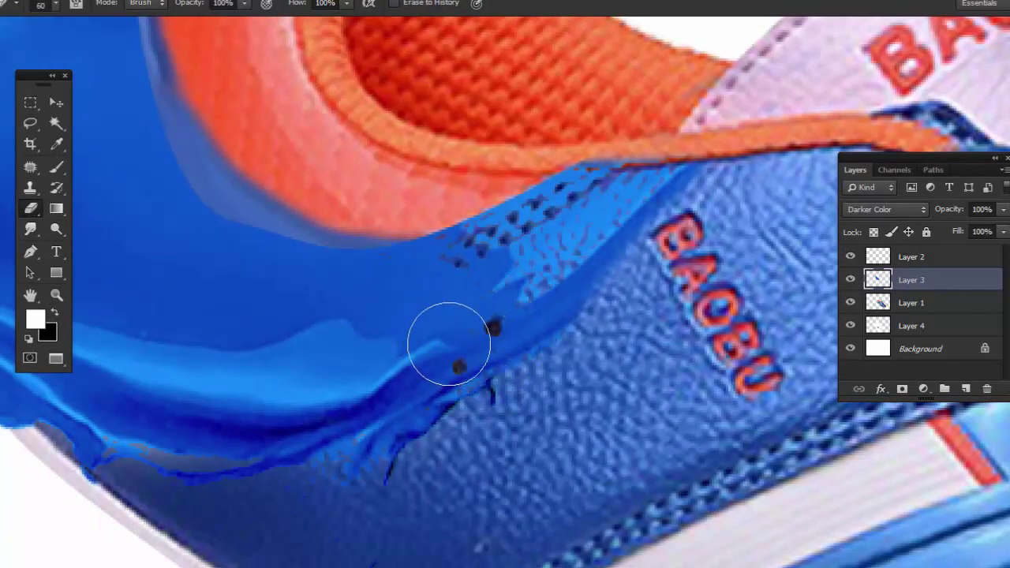
{"action": "key", "text": "bracketleft"}
{"action": "key", "text": "bracketleft"}
{"action": "key", "text": "bracketleft"}
{"action": "left_click", "coordinate": [447, 371]}
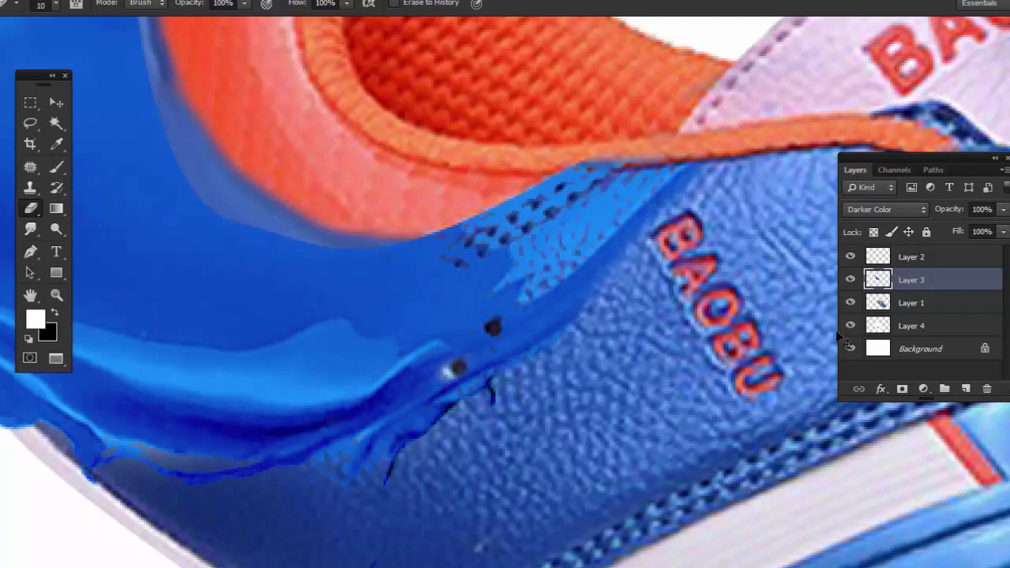
{"action": "key", "text": "ctrl+z"}
Erase the dark speckles along the splash edge on Layer 1, then fit the image on screen.
{"action": "left_click", "coordinate": [911, 303]}
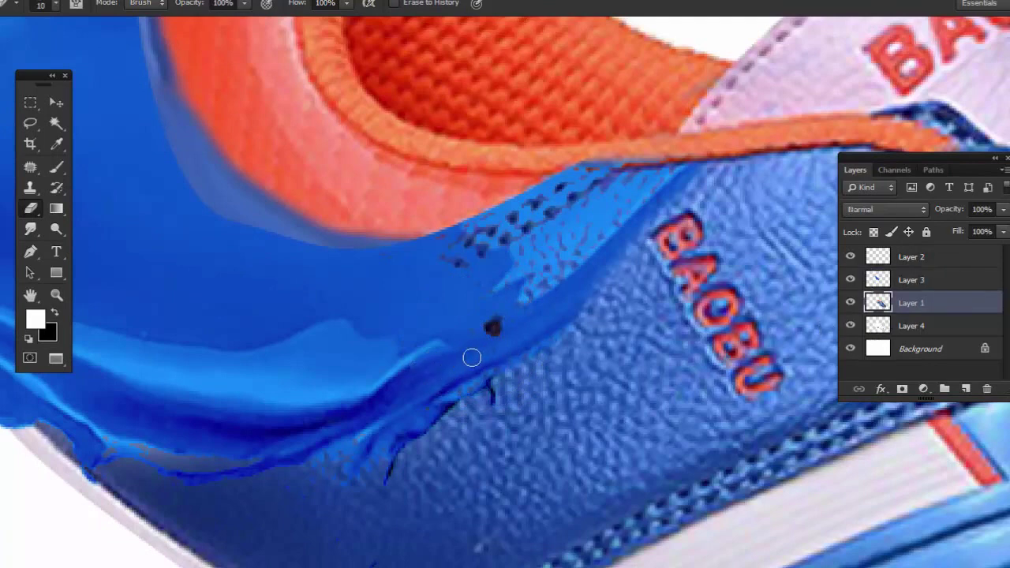
{"action": "left_click_drag", "start_coordinate": [472, 359], "coordinate": [469, 340]}
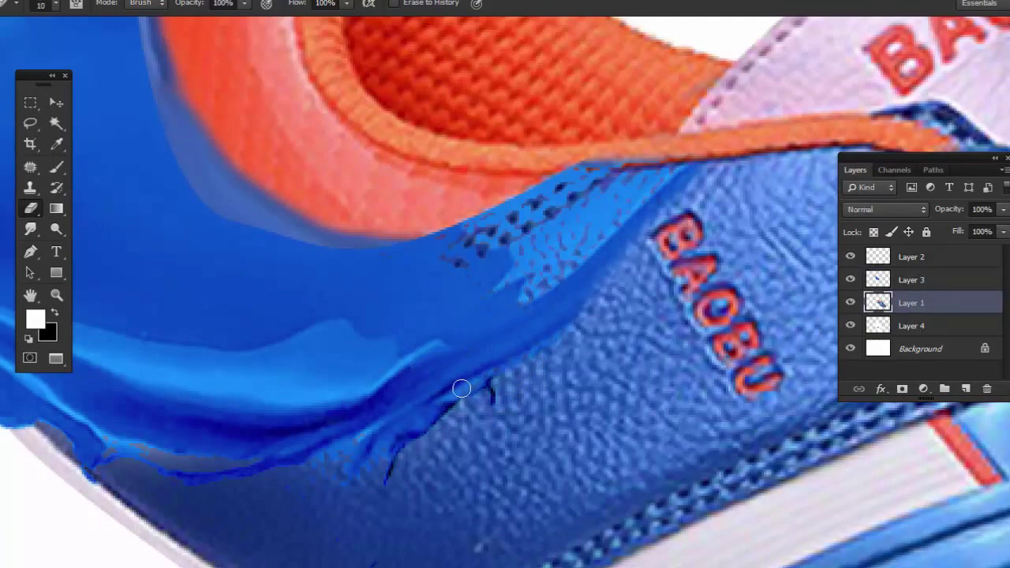
{"action": "mouse_move", "coordinate": [447, 264]}
{"action": "left_mouse_down"}
{"action": "mouse_move", "coordinate": [542, 203]}
{"action": "mouse_move", "coordinate": [532, 207]}
{"action": "mouse_move", "coordinate": [667, 177]}
{"action": "left_mouse_up"}
{"action": "mouse_move", "coordinate": [625, 217]}
{"action": "left_mouse_down"}
{"action": "mouse_move", "coordinate": [560, 260]}
{"action": "mouse_move", "coordinate": [565, 233]}
{"action": "mouse_move", "coordinate": [545, 279]}
{"action": "left_mouse_up"}
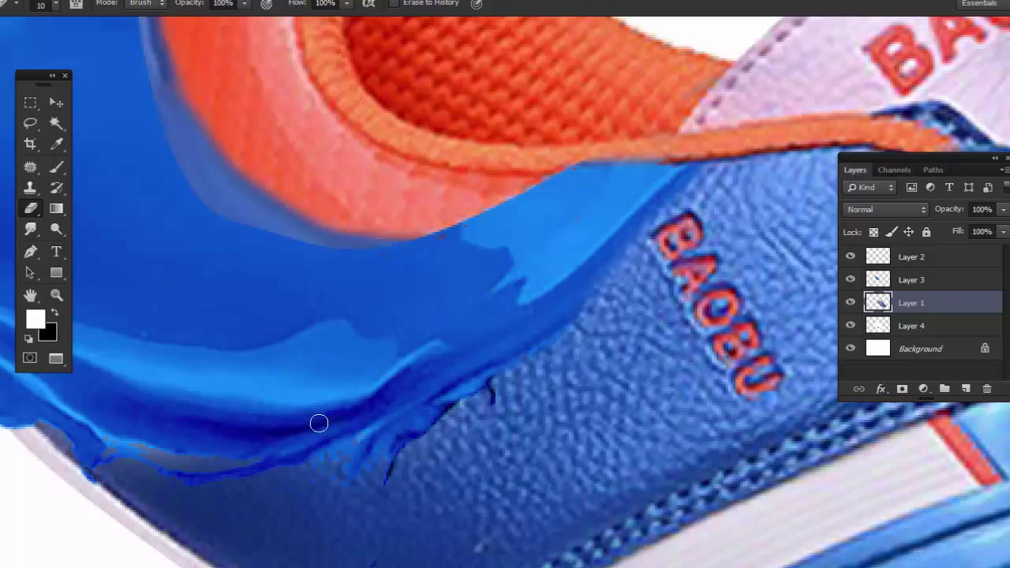
{"action": "left_click", "coordinate": [56, 297]}
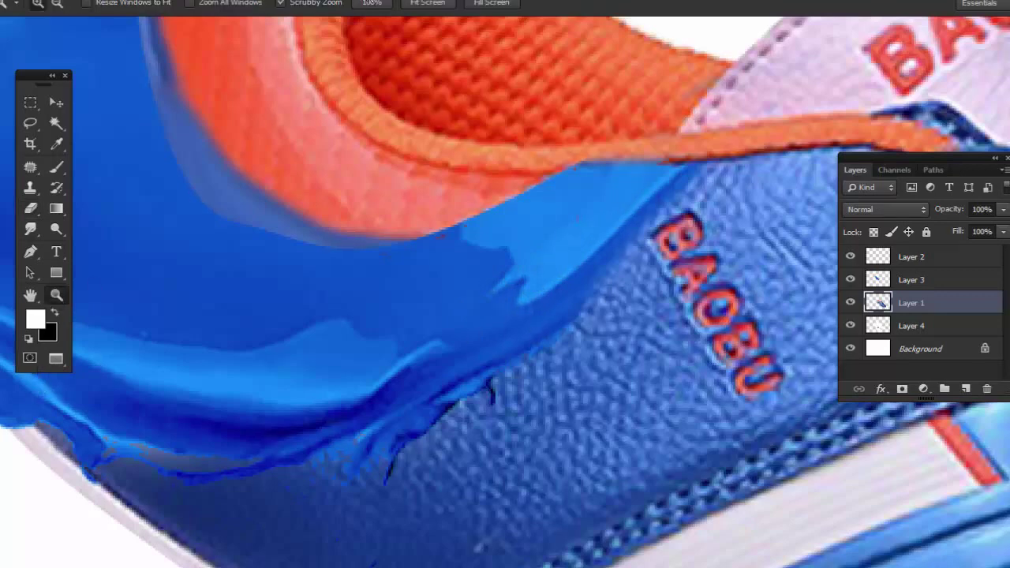
{"action": "left_click", "coordinate": [418, 4]}
Bring the purple splash image forward and outline its upper splash with the Patch tool.
{"action": "key", "text": "f"}
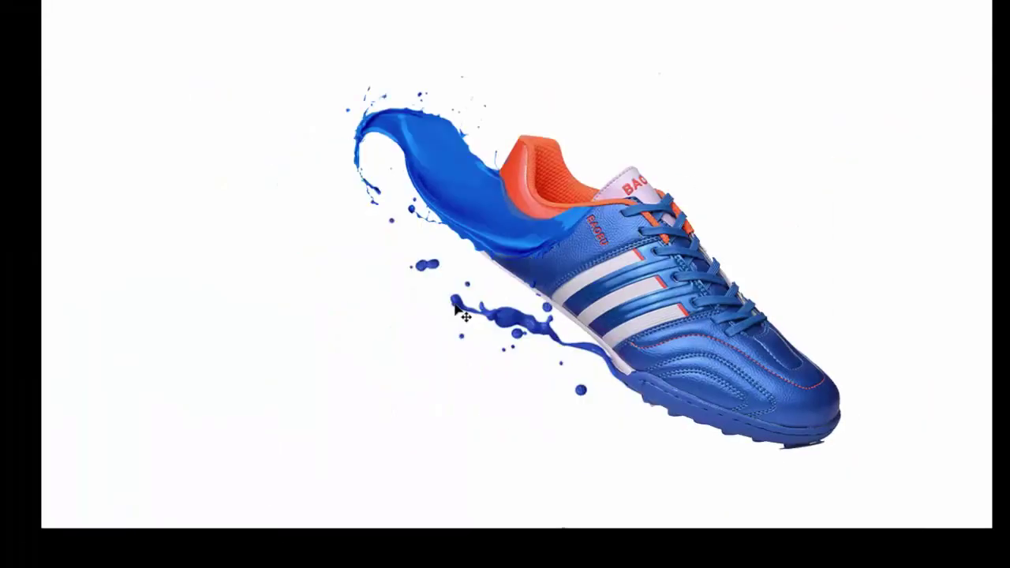
{"action": "key", "text": "f"}
{"action": "left_click", "coordinate": [71, 386]}
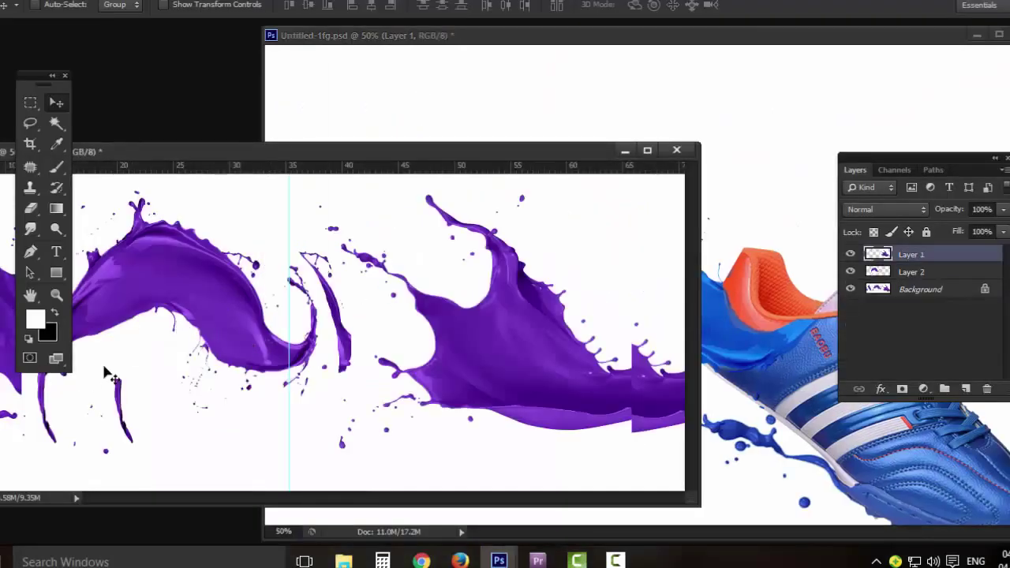
{"action": "left_click_drag", "start_coordinate": [259, 154], "coordinate": [224, 99]}
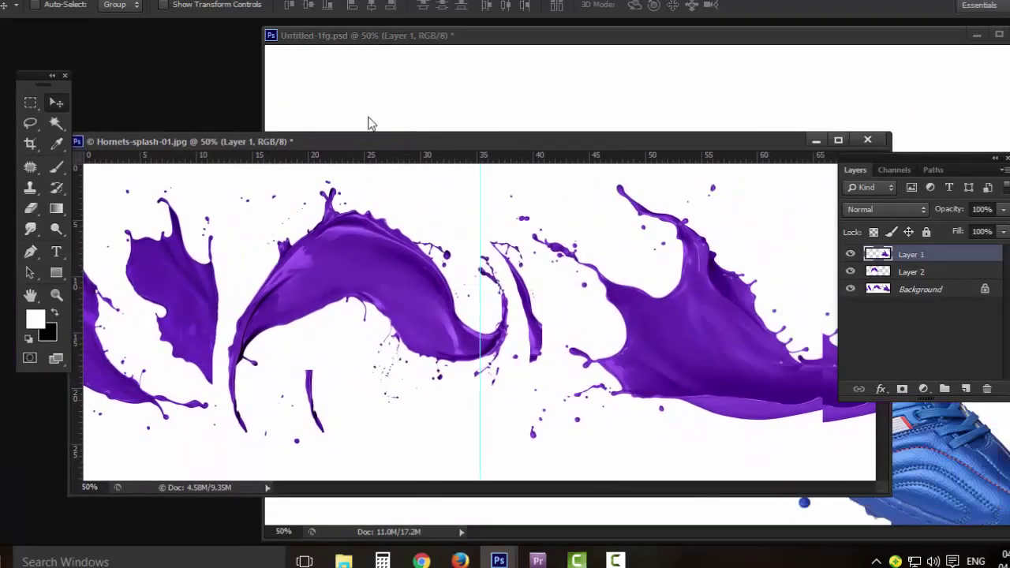
{"action": "key", "text": "j"}
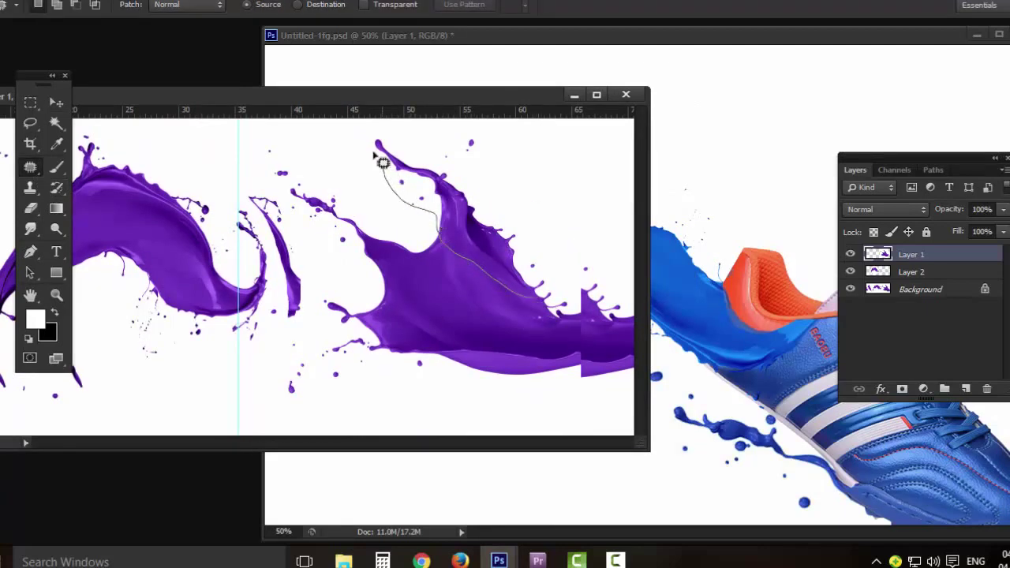
{"action": "left_click_drag", "start_coordinate": [444, 225], "coordinate": [556, 295]}
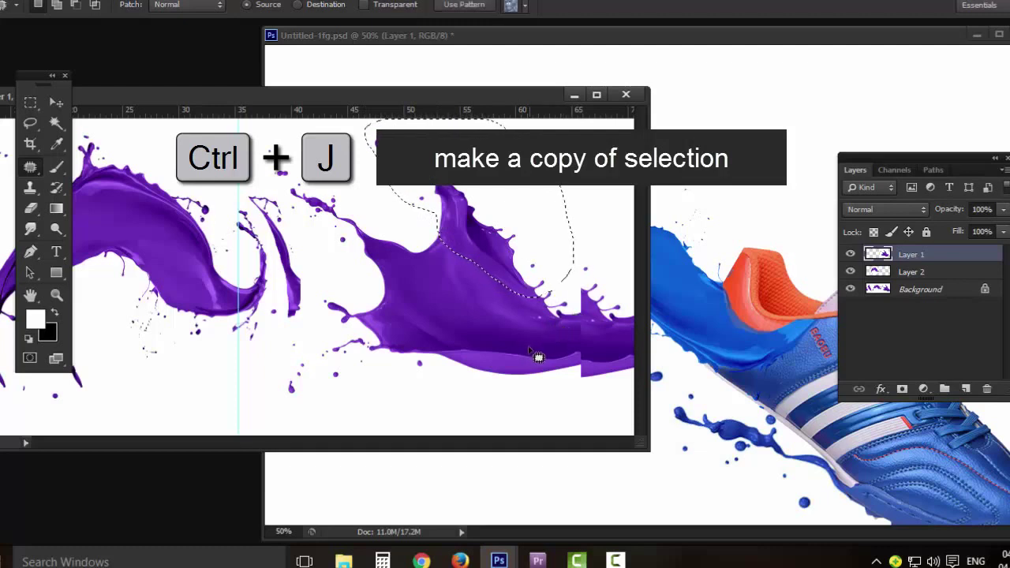
Copy the outlined splash to its own layer and drag it into the shoe document as Layer 5.
{"action": "right_click", "coordinate": [492, 334], "text": "ctrl"}
{"action": "left_click", "coordinate": [513, 342]}
{"action": "key", "text": "ctrl+j"}
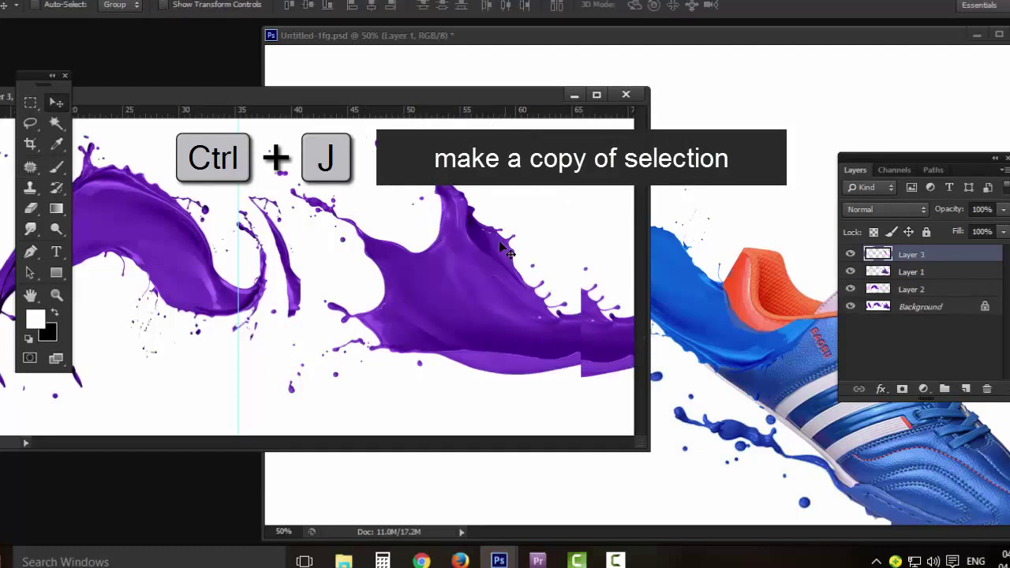
{"action": "left_click_drag", "start_coordinate": [513, 339], "coordinate": [739, 296]}
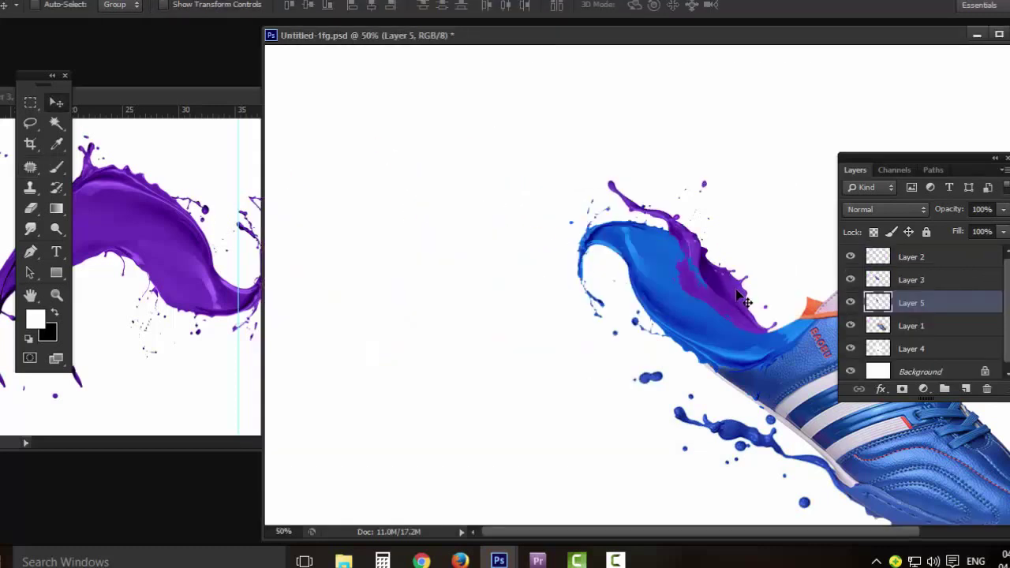
Rotate and position the Layer 5 purple splash over the shoe's collar.
{"action": "key", "text": "f"}
{"action": "mouse_move", "coordinate": [539, 266]}
{"action": "left_mouse_down"}
{"action": "mouse_move", "coordinate": [597, 281]}
{"action": "mouse_move", "coordinate": [715, 359]}
{"action": "left_mouse_up"}
{"action": "key", "text": "ctrl+t"}
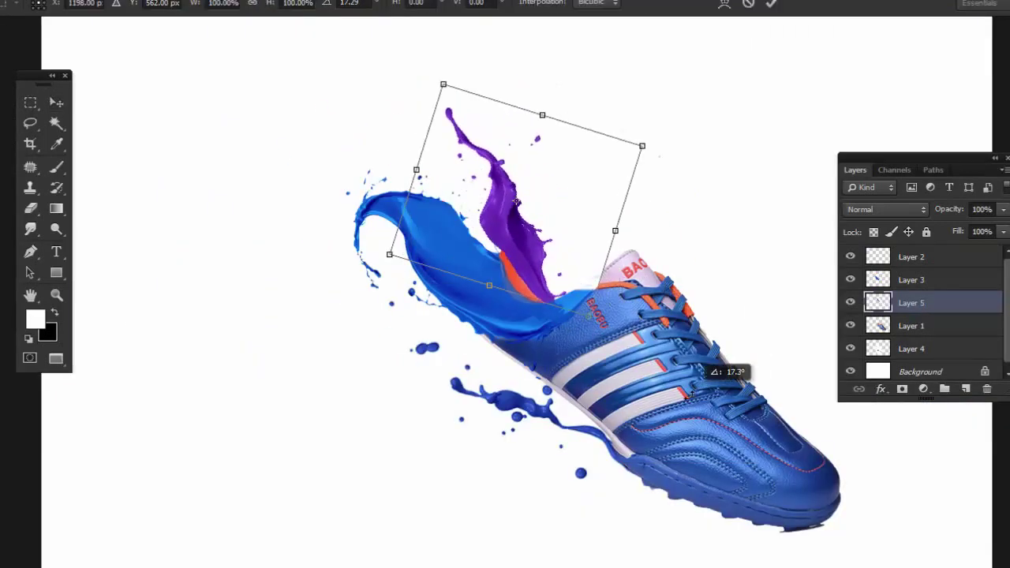
{"action": "left_click_drag", "start_coordinate": [532, 272], "coordinate": [557, 292]}
{"action": "left_click_drag", "start_coordinate": [691, 330], "coordinate": [719, 272]}
{"action": "left_click_drag", "start_coordinate": [535, 263], "coordinate": [549, 257]}
{"action": "key", "text": "Return"}
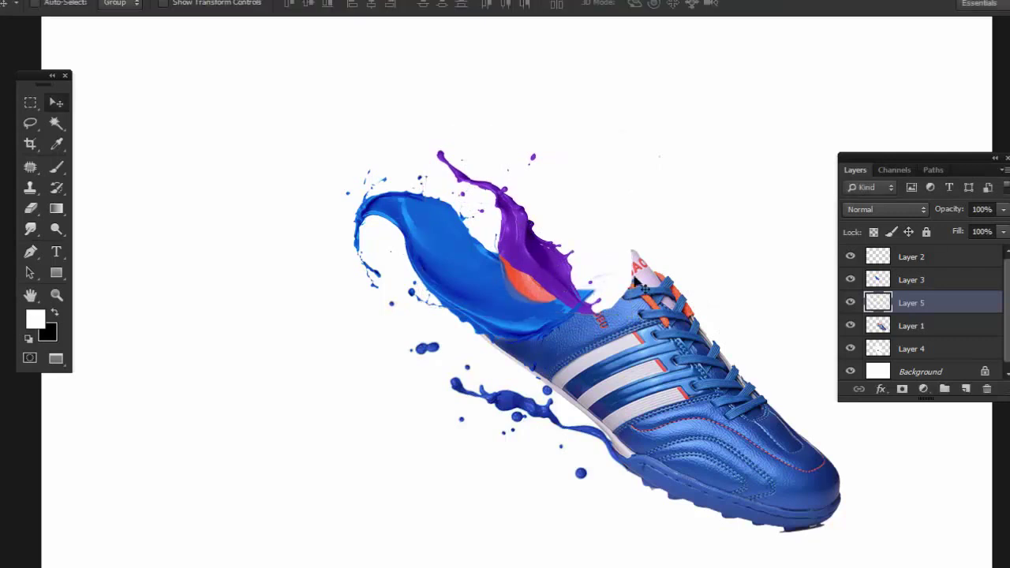
Magic-wand the white area around the splash, delete it, and deselect.
{"action": "left_click", "coordinate": [56, 123]}
{"action": "left_click", "coordinate": [588, 227]}
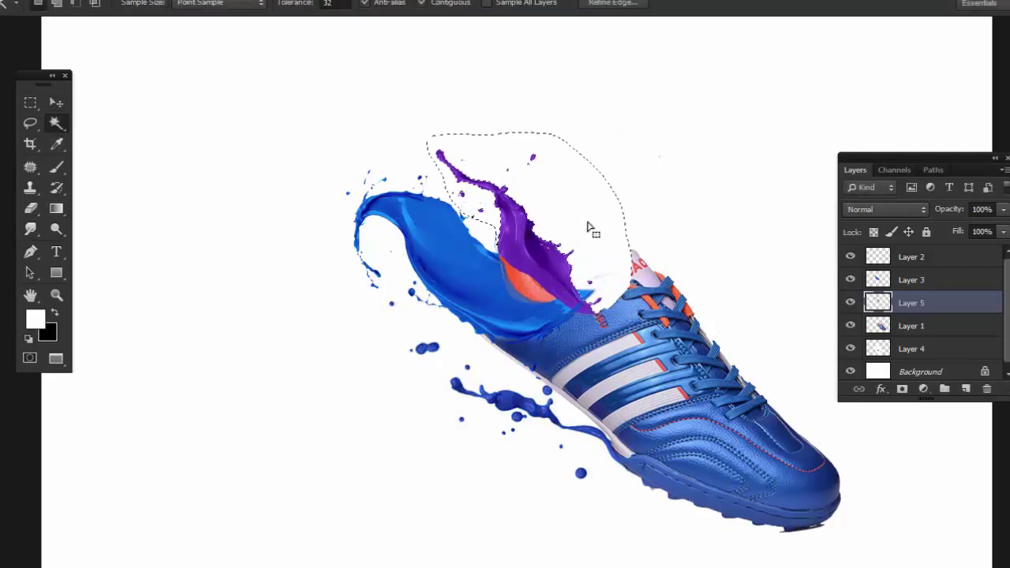
{"action": "key", "text": "Delete"}
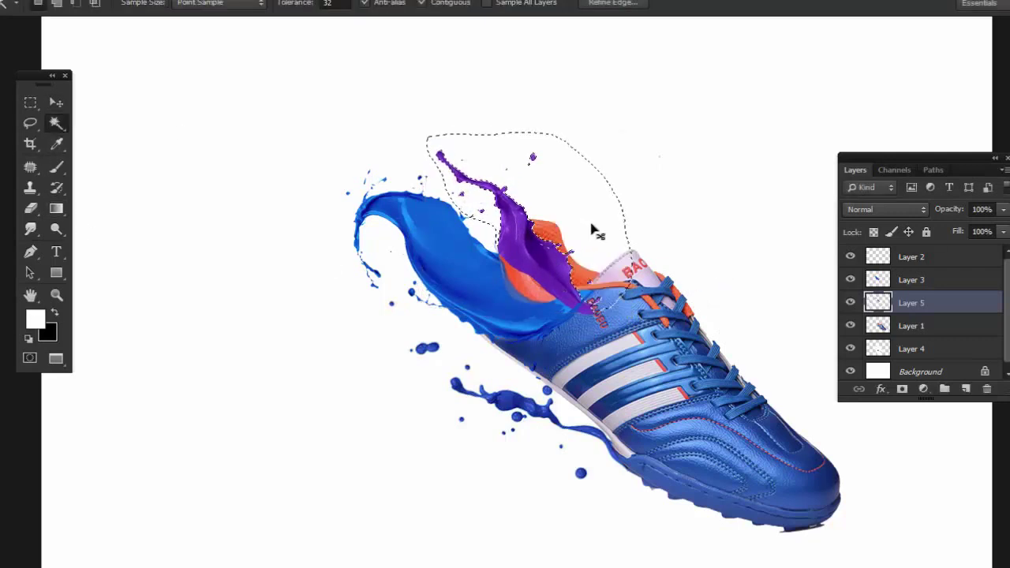
{"action": "key", "text": "ctrl+d"}
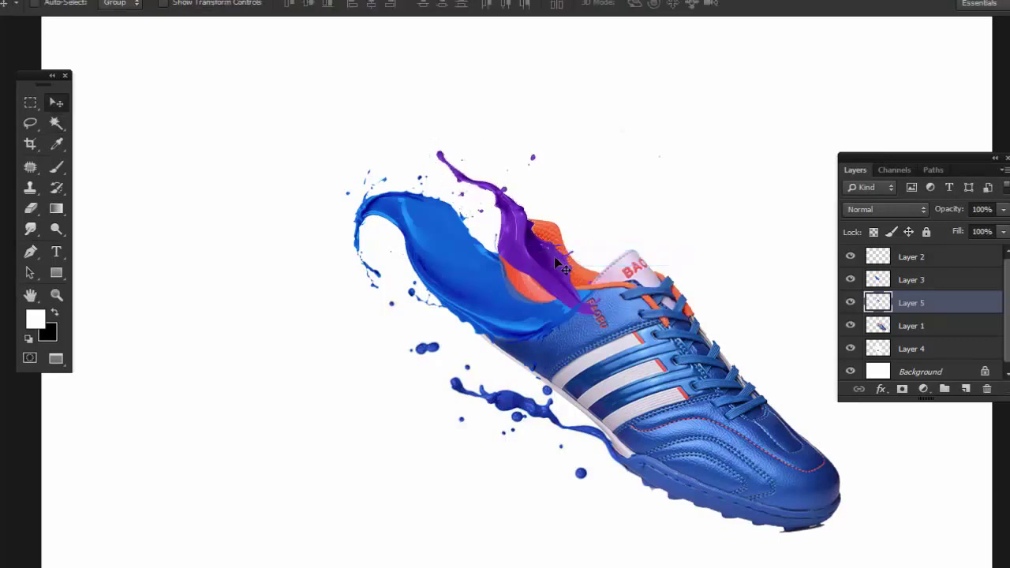
{"action": "key", "text": "ctrl+u"}
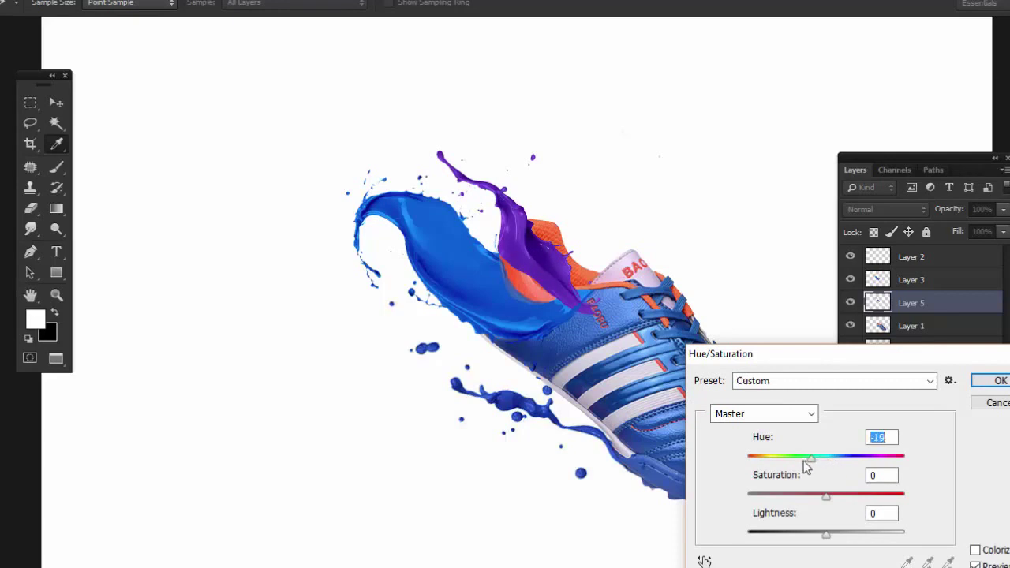
Turn the splash orange with Hue +116 and Saturation +100.
{"action": "left_click_drag", "start_coordinate": [807, 466], "coordinate": [719, 468]}
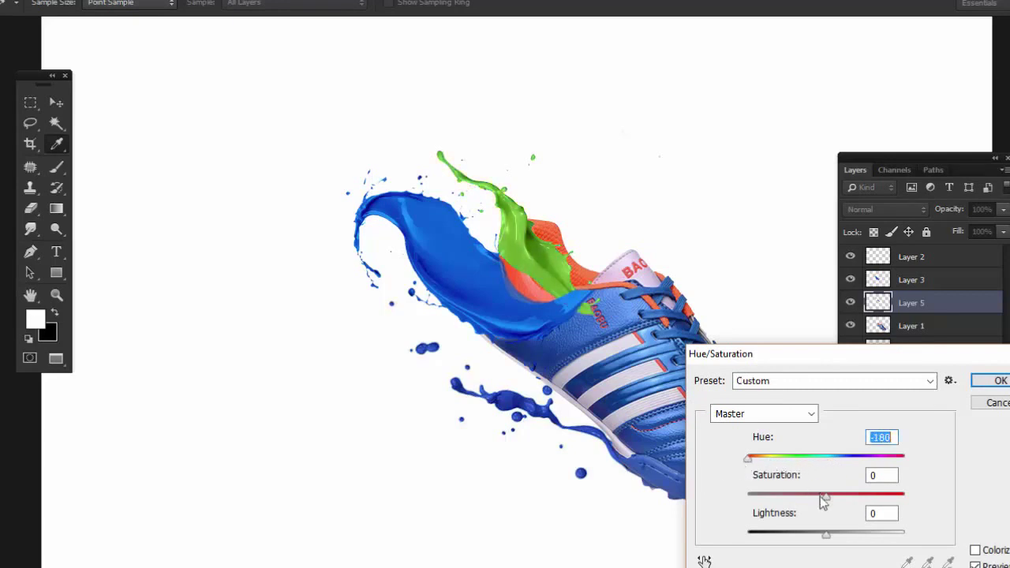
{"action": "left_click_drag", "start_coordinate": [826, 496], "coordinate": [907, 496]}
{"action": "mouse_move", "coordinate": [748, 465]}
{"action": "left_mouse_down"}
{"action": "mouse_move", "coordinate": [908, 480]}
{"action": "mouse_move", "coordinate": [889, 482]}
{"action": "left_mouse_up"}
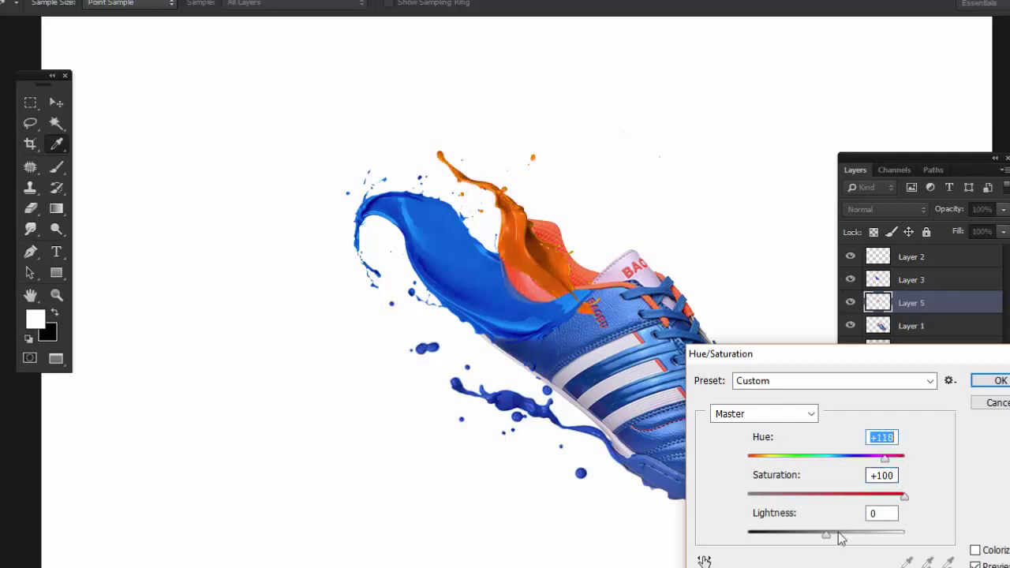
{"action": "left_click_drag", "start_coordinate": [886, 464], "coordinate": [886, 464]}
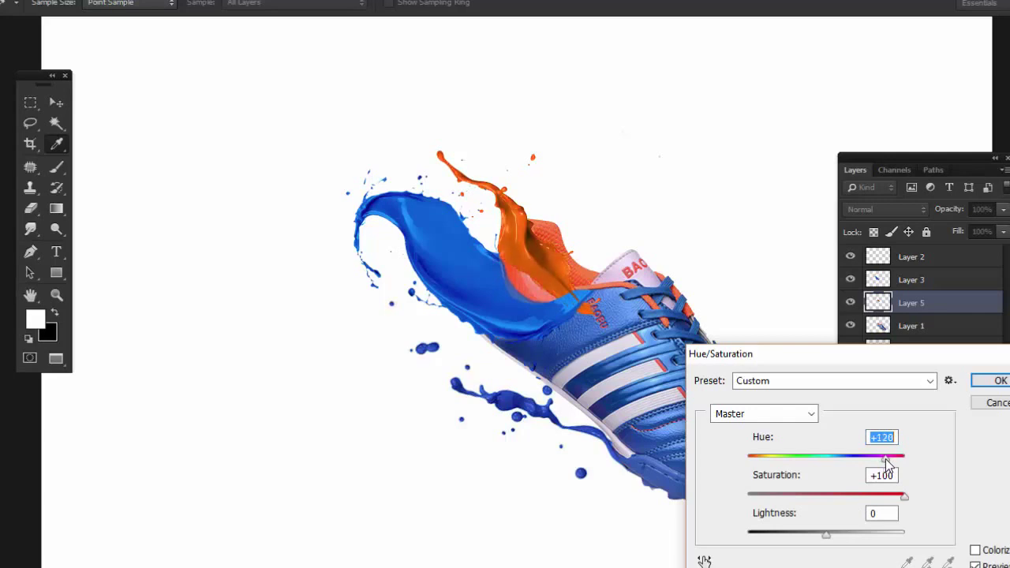
{"action": "left_click", "coordinate": [1000, 380]}
{"action": "key", "text": "v"}
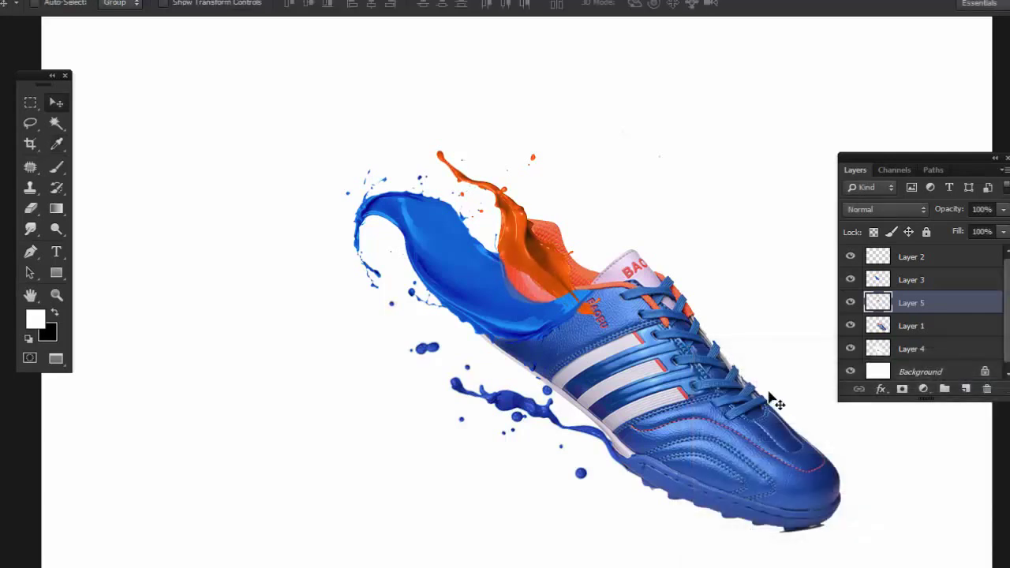
Set the splash's Color Balance midtones to +69, +9, -61.
{"action": "key", "text": "ctrl+b"}
{"action": "mouse_move", "coordinate": [846, 200]}
{"action": "left_mouse_down"}
{"action": "mouse_move", "coordinate": [771, 210]}
{"action": "mouse_move", "coordinate": [802, 212]}
{"action": "left_mouse_up"}
{"action": "left_click_drag", "start_coordinate": [845, 154], "coordinate": [900, 166]}
{"action": "left_click", "coordinate": [900, 165]}
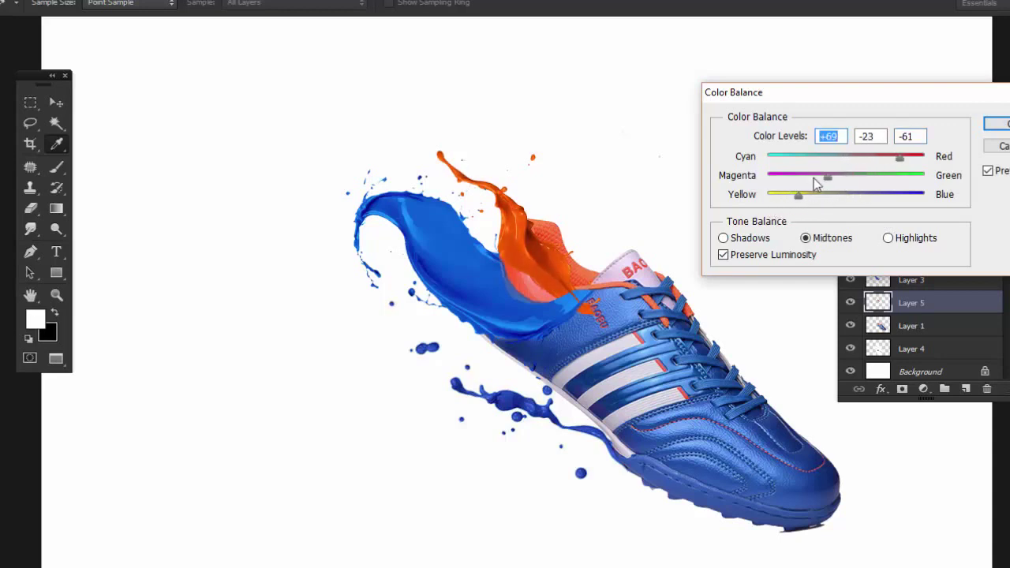
{"action": "mouse_move", "coordinate": [849, 184]}
{"action": "left_mouse_down"}
{"action": "mouse_move", "coordinate": [872, 186]}
{"action": "mouse_move", "coordinate": [852, 180]}
{"action": "left_mouse_up"}
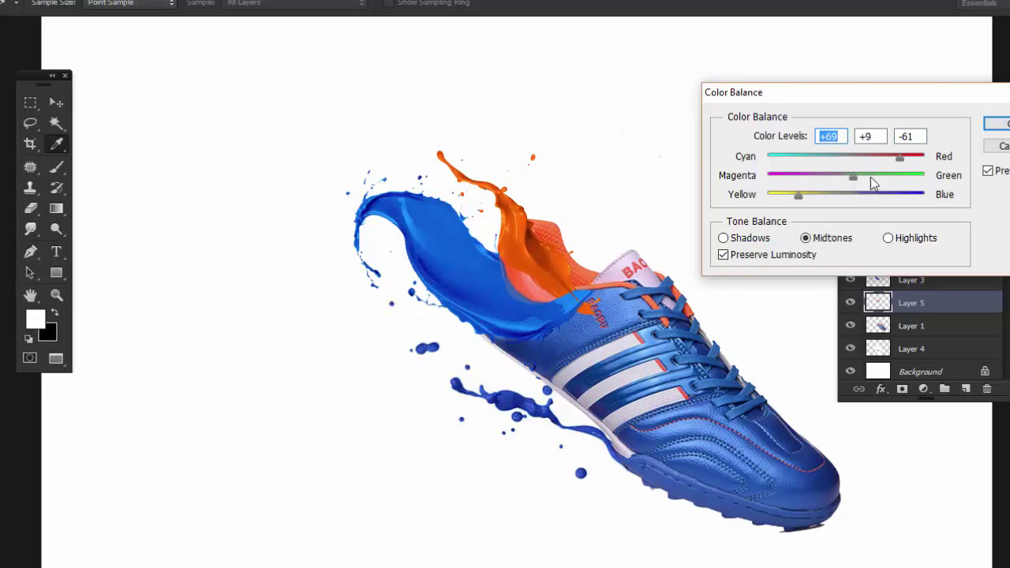
{"action": "left_click", "coordinate": [996, 124]}
Scale the orange splash to about 133% and move it down-left onto the collar.
{"action": "key", "text": "v"}
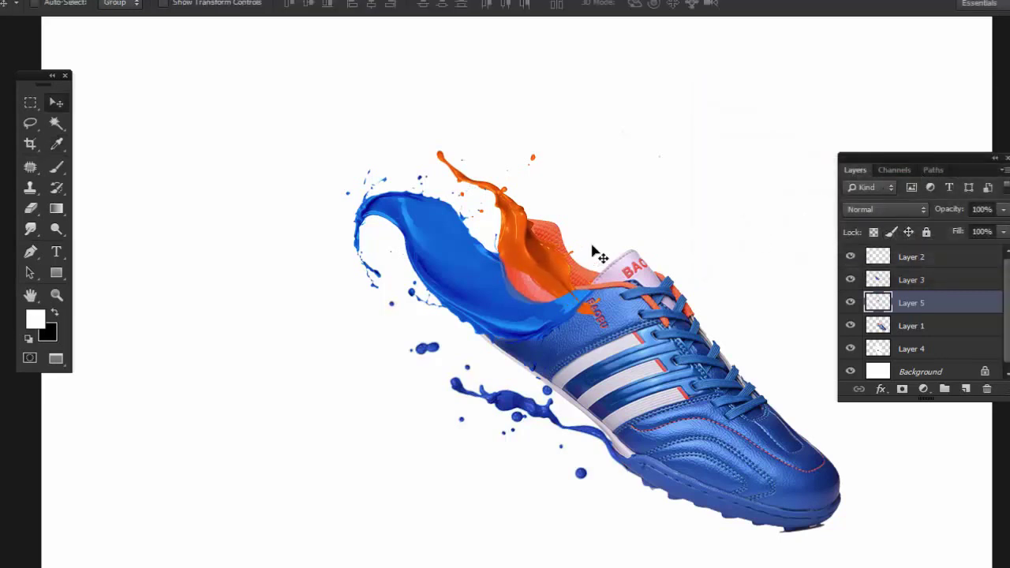
{"action": "key", "text": "ctrl+t"}
{"action": "left_click_drag", "start_coordinate": [597, 153], "coordinate": [656, 95]}
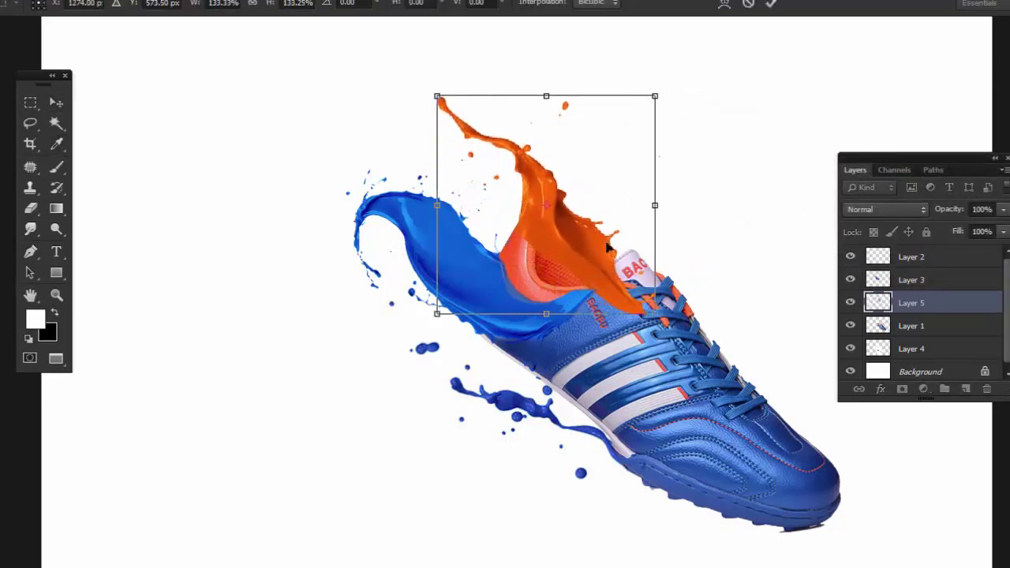
{"action": "mouse_move", "coordinate": [602, 248]}
{"action": "left_mouse_down"}
{"action": "mouse_move", "coordinate": [597, 280]}
{"action": "mouse_move", "coordinate": [583, 281]}
{"action": "left_mouse_up"}
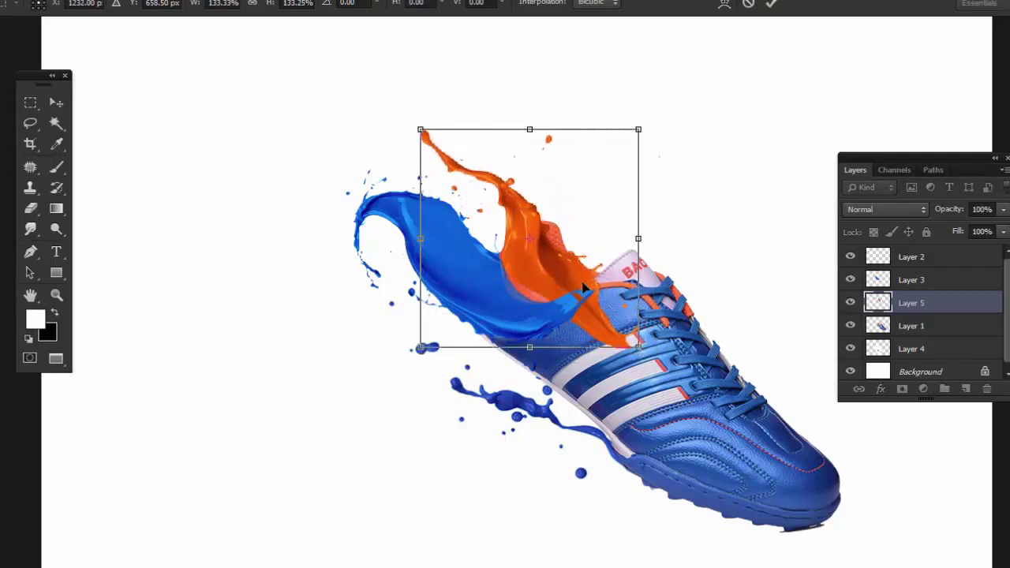
{"action": "key", "text": "Return"}
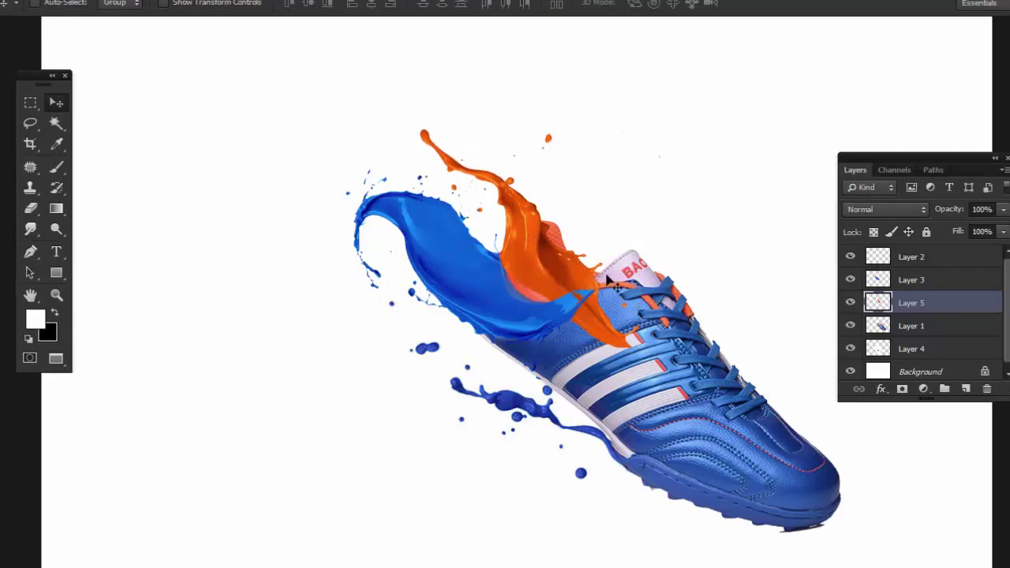
{"action": "left_click_drag", "start_coordinate": [566, 389], "coordinate": [495, 395]}
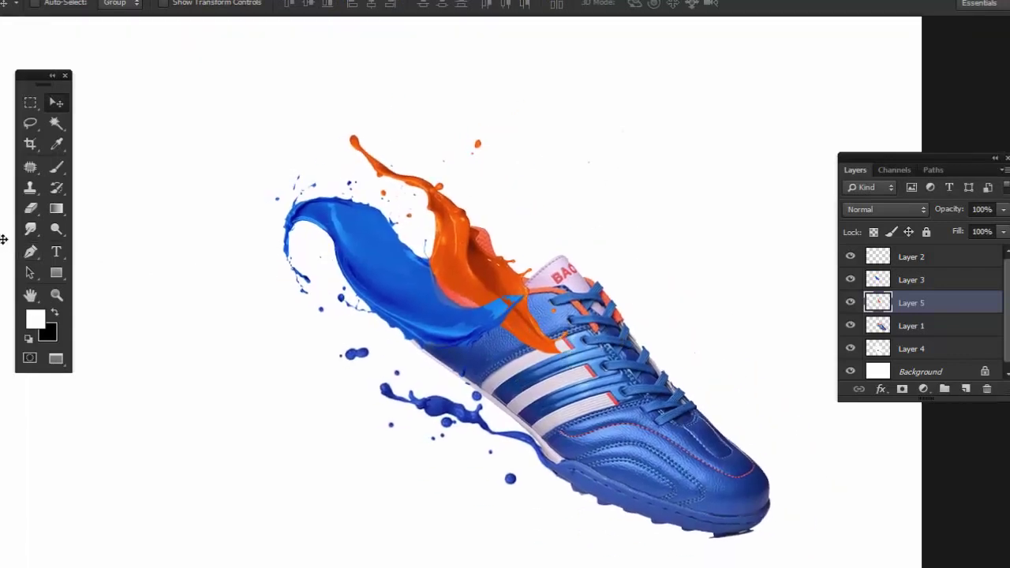
Erase the stray orange paint over the shoe's lettering, then fit the canvas on screen.
{"action": "left_click", "coordinate": [30, 208]}
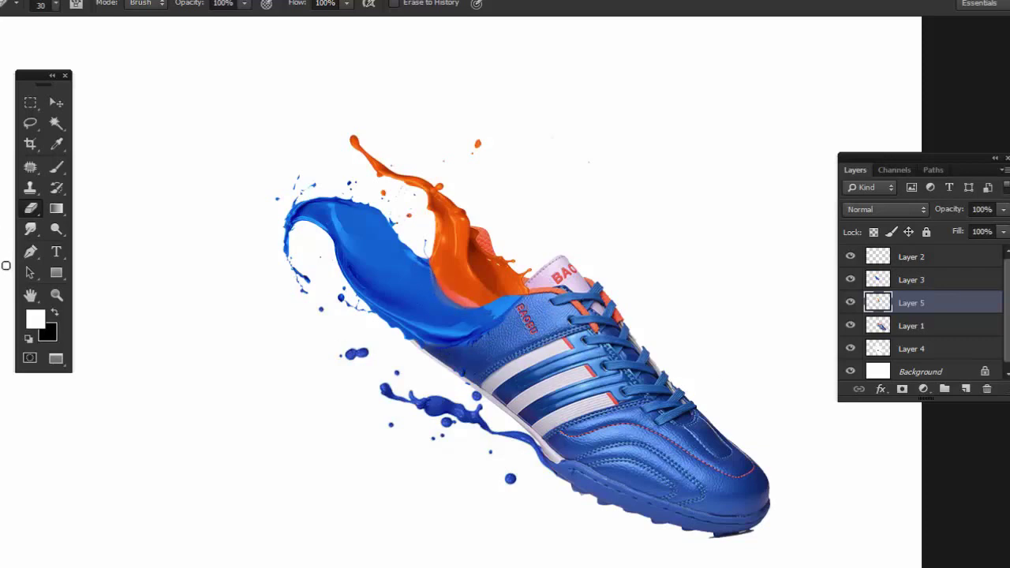
{"action": "key", "text": "z"}
{"action": "left_click", "coordinate": [428, 3]}
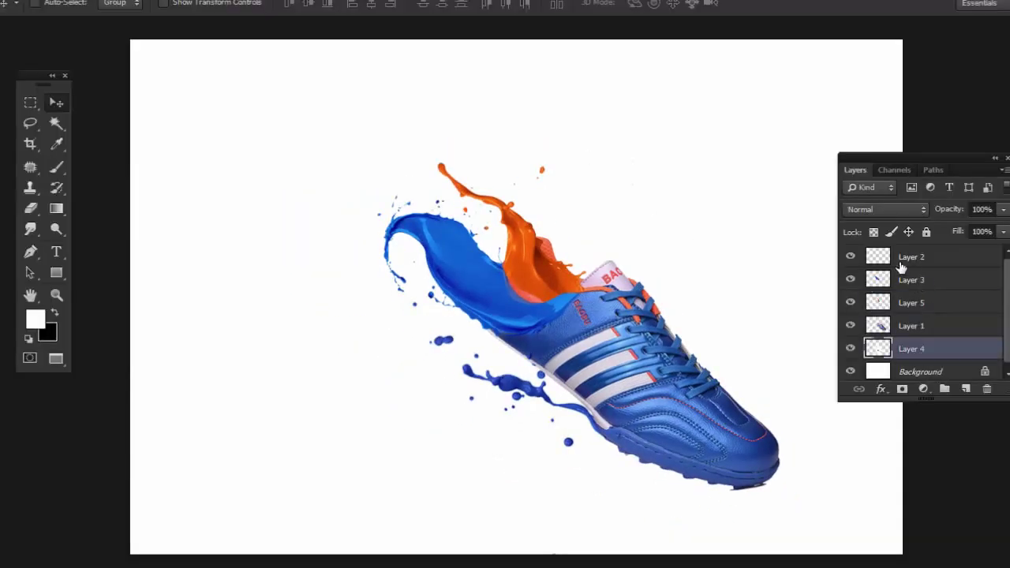
Select Layers 1–5, reposition the shoe and splashes together, and merge them into one layer.
{"action": "left_click", "coordinate": [903, 265], "text": "shift"}
{"action": "left_click_drag", "start_coordinate": [821, 472], "coordinate": [721, 369]}
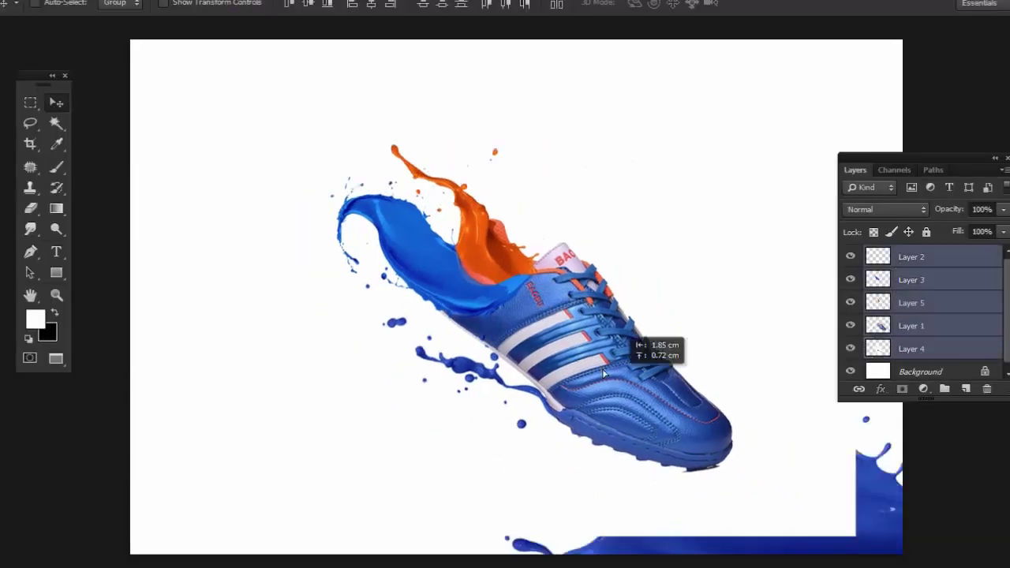
{"action": "left_click_drag", "start_coordinate": [576, 294], "coordinate": [588, 324]}
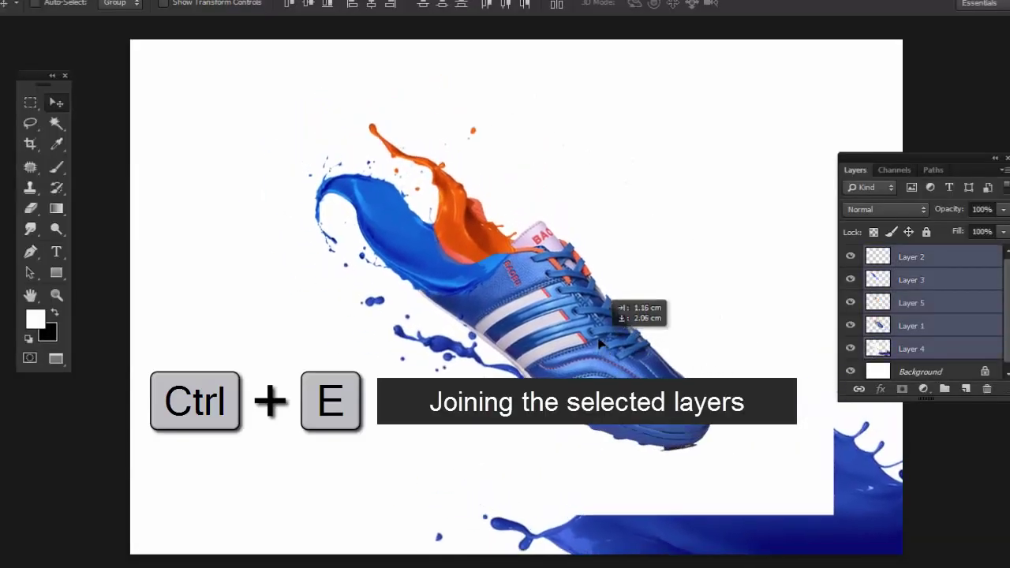
{"action": "key", "text": "ctrl+minus"}
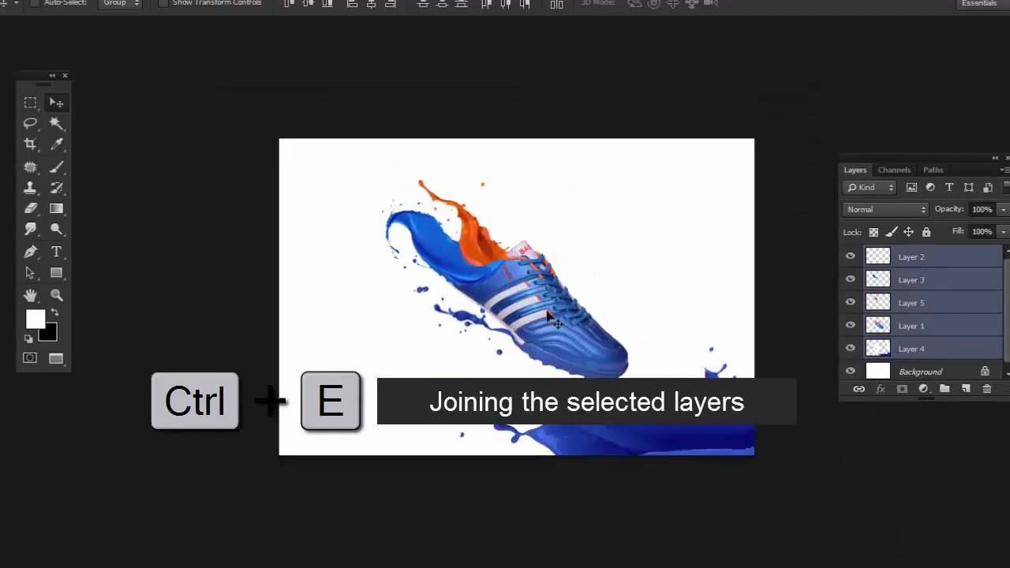
{"action": "left_click_drag", "start_coordinate": [550, 316], "coordinate": [515, 304]}
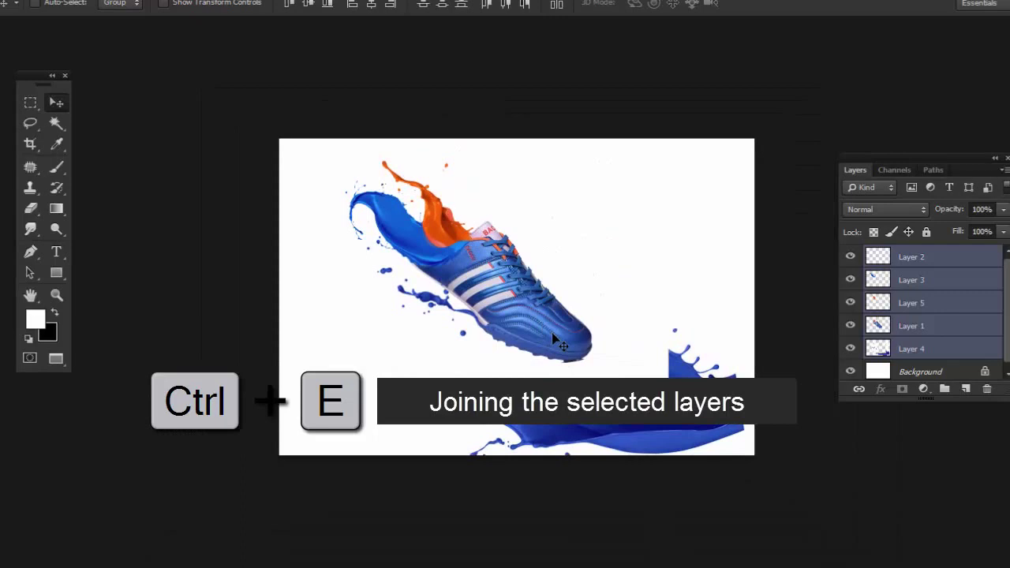
{"action": "key", "text": "ctrl+e"}
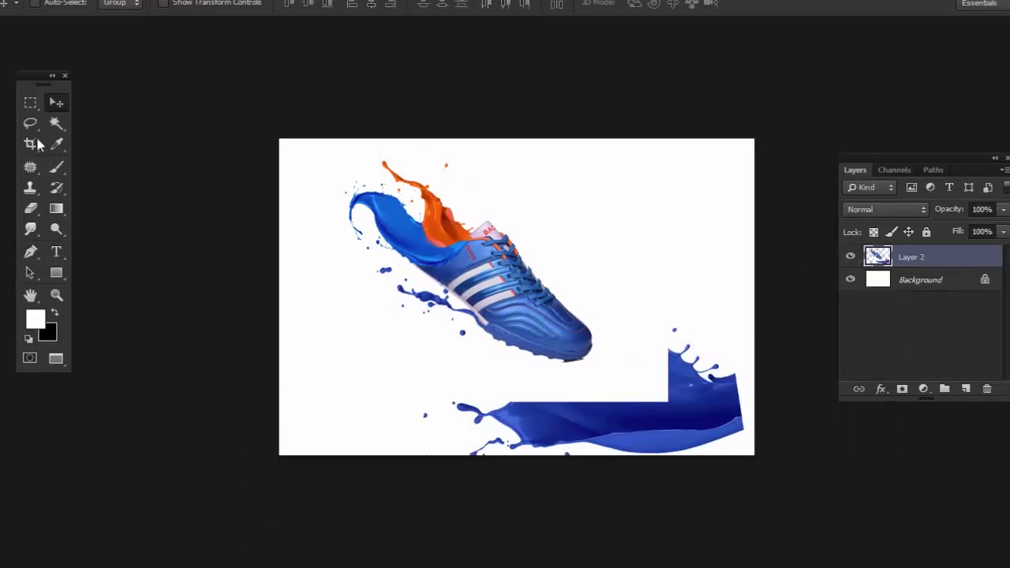
Patch out the blue splash below the shoe with the white background.
{"action": "left_click", "coordinate": [30, 166]}
{"action": "mouse_move", "coordinate": [390, 489]}
{"action": "left_mouse_down"}
{"action": "mouse_move", "coordinate": [669, 324]}
{"action": "mouse_move", "coordinate": [428, 552]}
{"action": "left_mouse_up"}
{"action": "left_click_drag", "start_coordinate": [453, 430], "coordinate": [456, 553]}
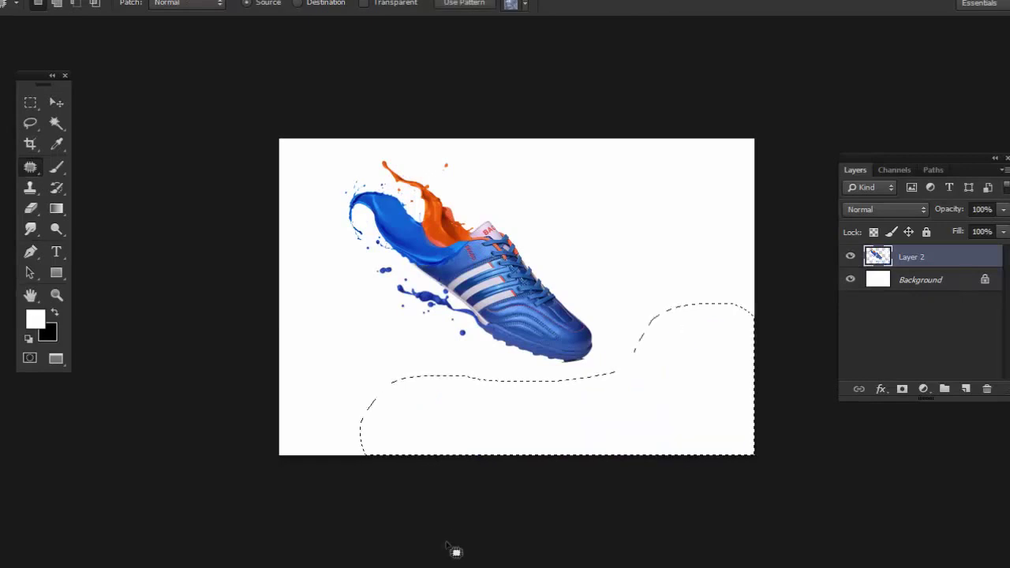
{"action": "key", "text": "ctrl+d"}
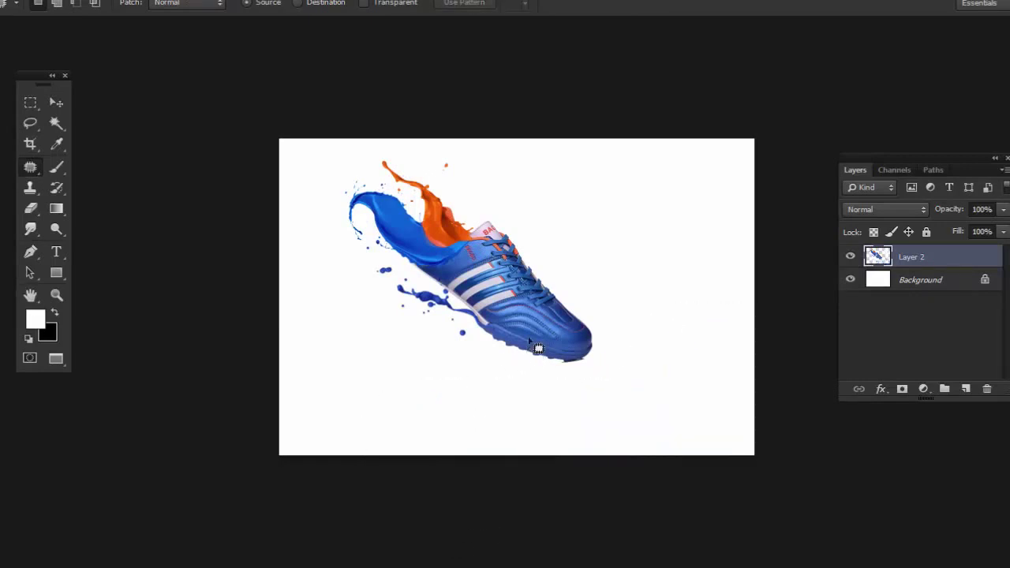
Move the merged shoe down and right, then zoom in to inspect the orange splash.
{"action": "key", "text": "v"}
{"action": "left_click_drag", "start_coordinate": [499, 291], "coordinate": [564, 371]}
{"action": "key", "text": "z"}
{"action": "left_click", "coordinate": [691, 383]}
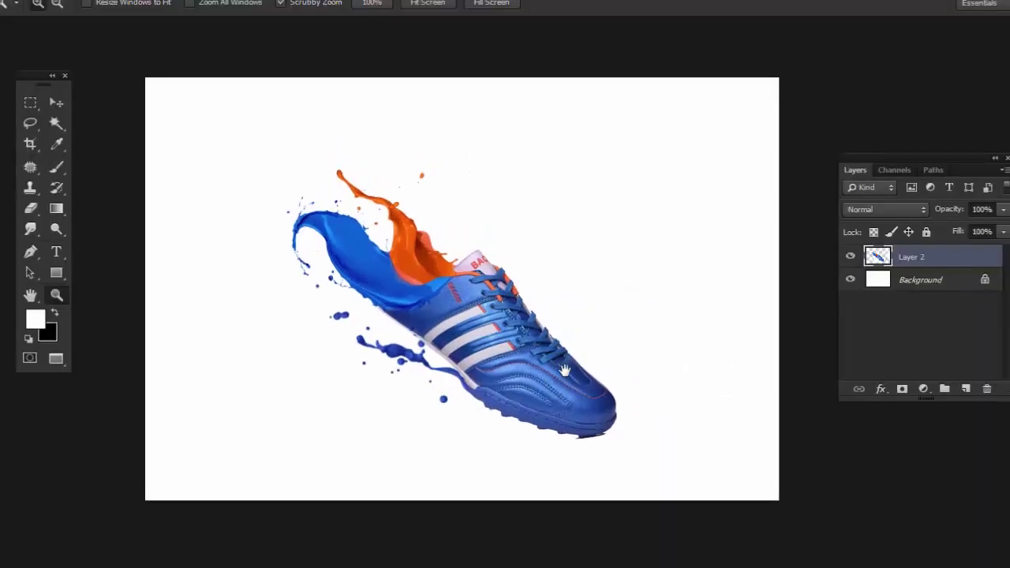
{"action": "key", "text": "v"}
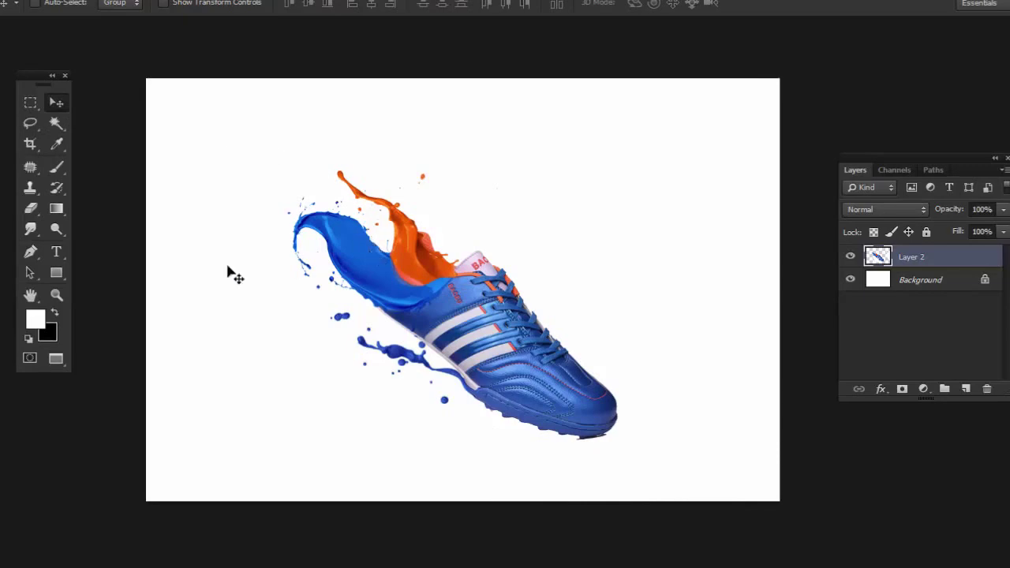
{"action": "left_click", "coordinate": [52, 297]}
{"action": "left_click", "coordinate": [351, 254]}
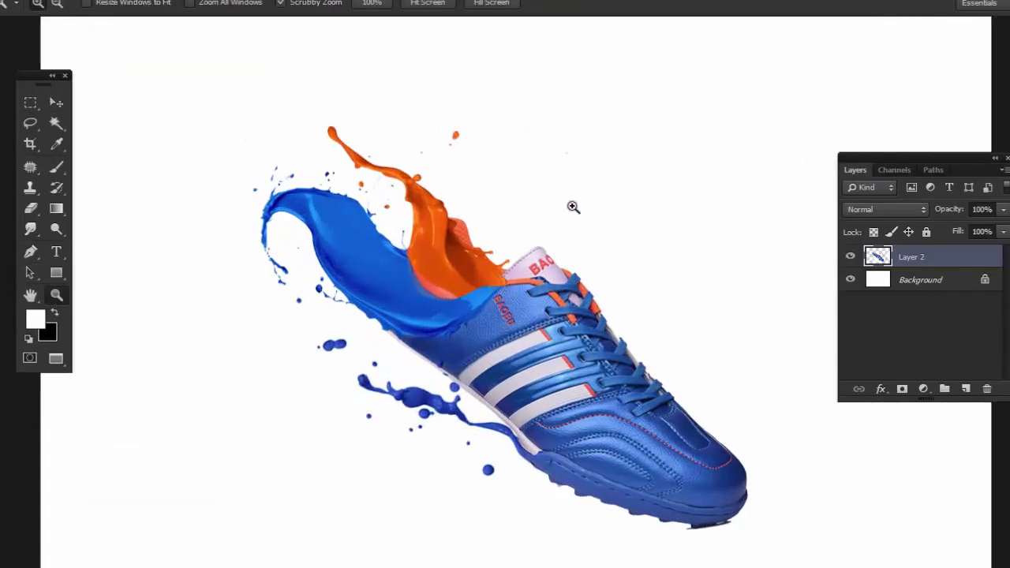
{"action": "left_click", "coordinate": [476, 265]}
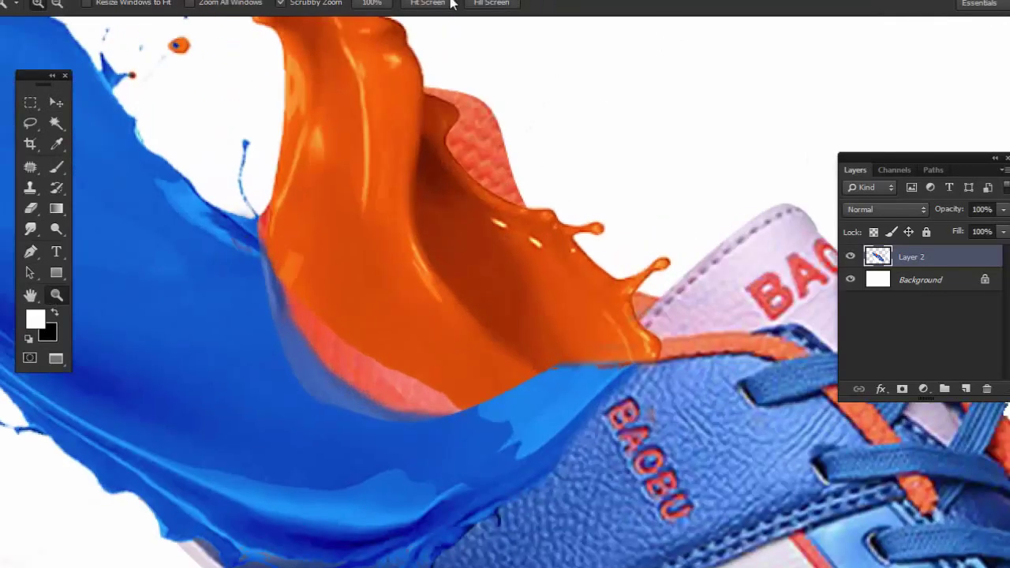
{"action": "left_click", "coordinate": [426, 3]}
Open Liquify on the merged layer and zoom its preview to 200% on the shoe collar.
{"action": "key", "text": "v"}
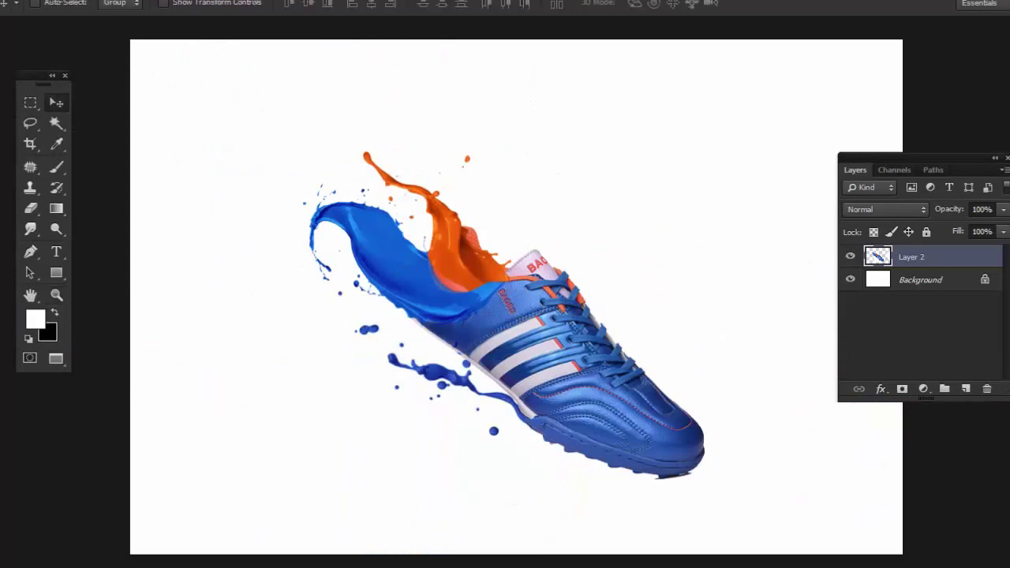
{"action": "left_click", "coordinate": [237, 1]}
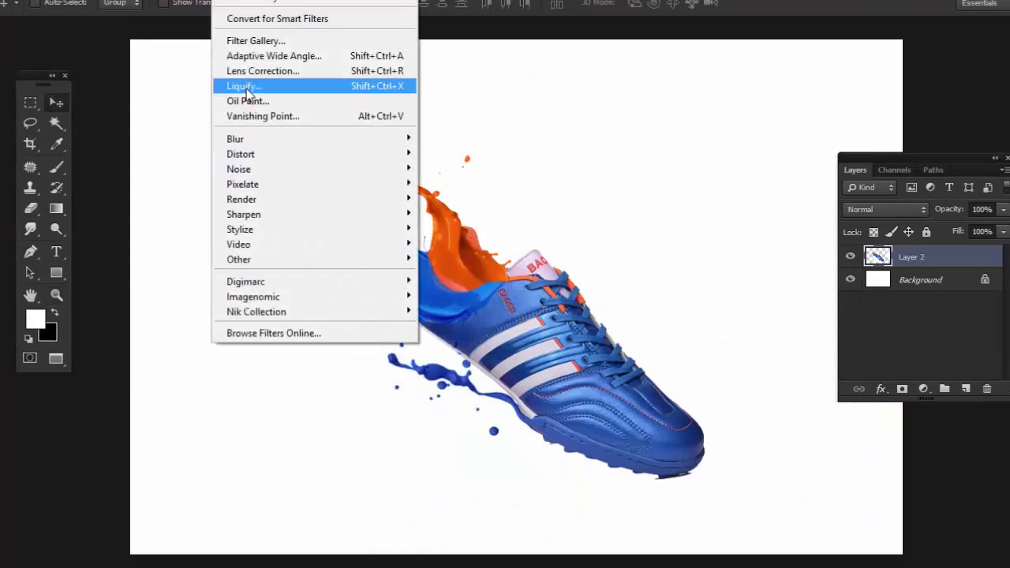
{"action": "left_click", "coordinate": [244, 87]}
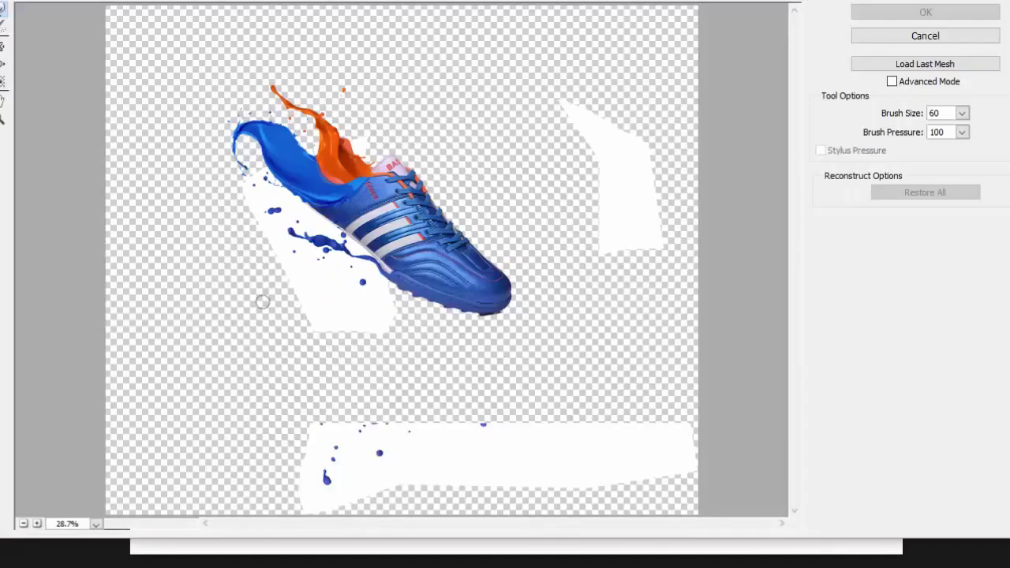
{"action": "left_click", "coordinate": [4, 118]}
{"action": "left_click", "coordinate": [365, 256]}
{"action": "left_click", "coordinate": [365, 257]}
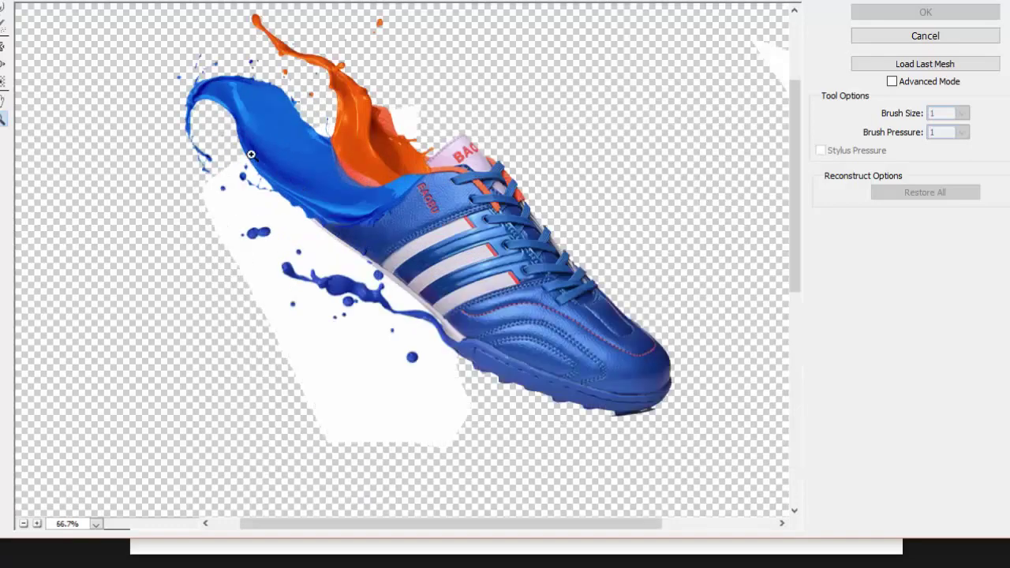
{"action": "left_click", "coordinate": [574, 240]}
{"action": "left_click", "coordinate": [574, 240]}
{"action": "left_click", "coordinate": [546, 228]}
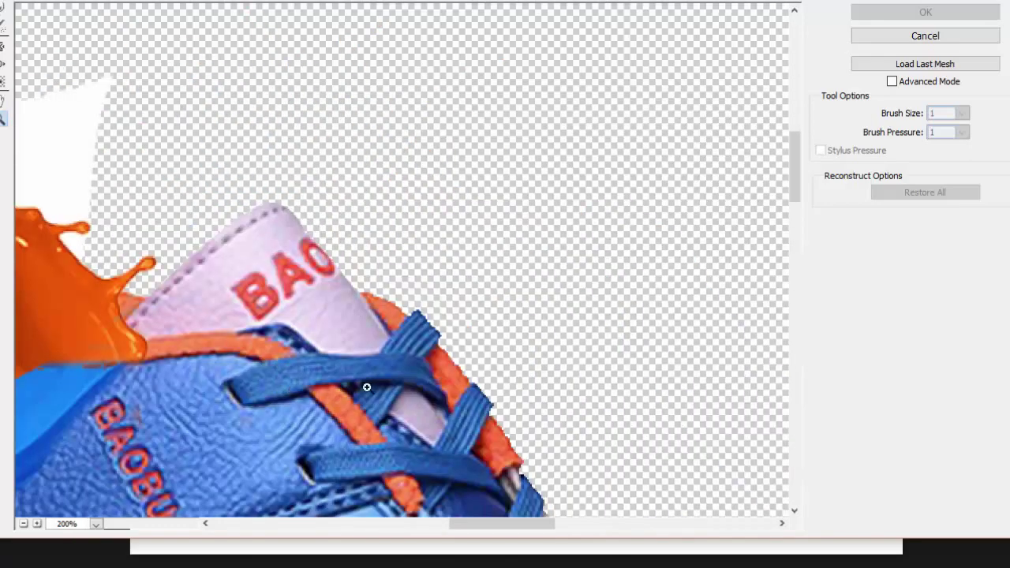
{"action": "scroll", "coordinate": [366, 387], "scroll_direction": "left", "scroll_amount": 10}
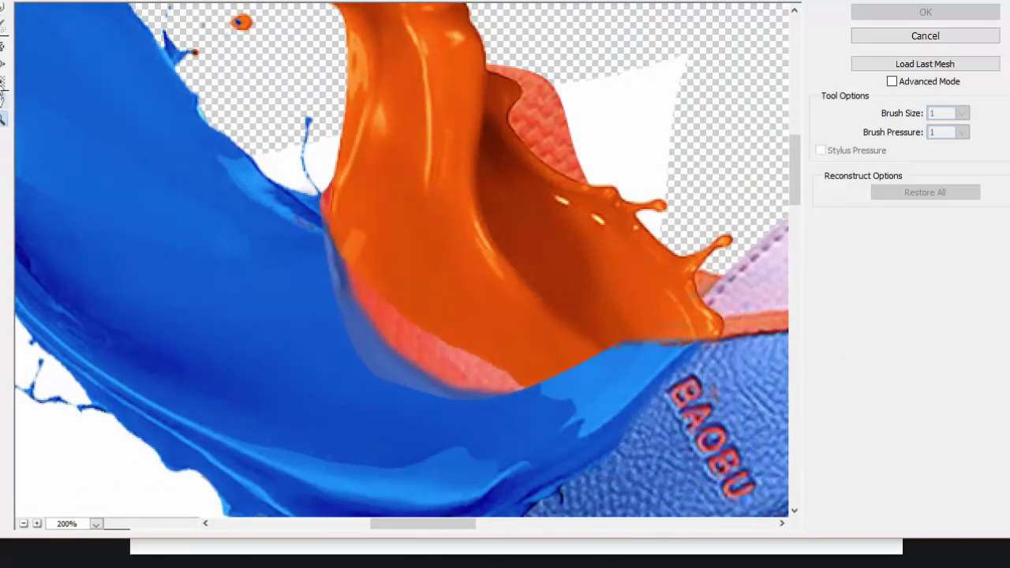
With a small Forward Warp brush, smooth the orange paint edge and the pink patch beneath it.
{"action": "left_click", "coordinate": [3, 6]}
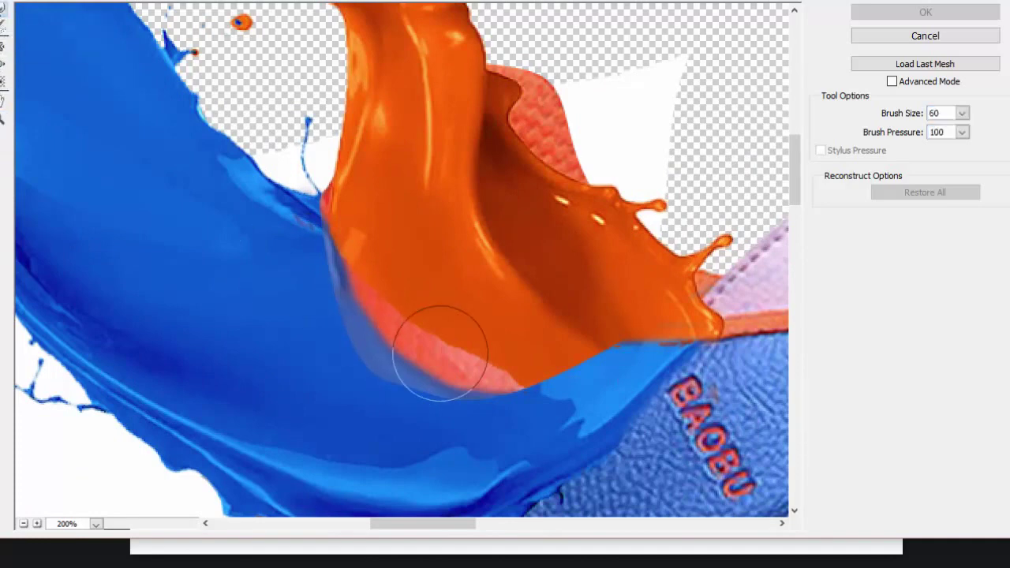
{"action": "key", "text": "bracketleft"}
{"action": "key", "text": "bracketleft"}
{"action": "key", "text": "bracketleft"}
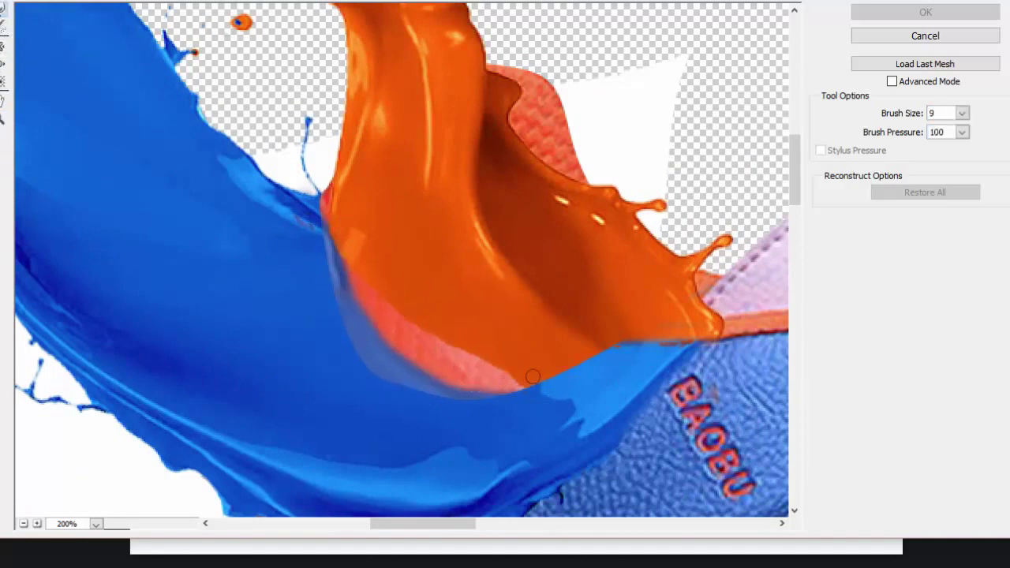
{"action": "left_click_drag", "start_coordinate": [508, 377], "coordinate": [470, 374]}
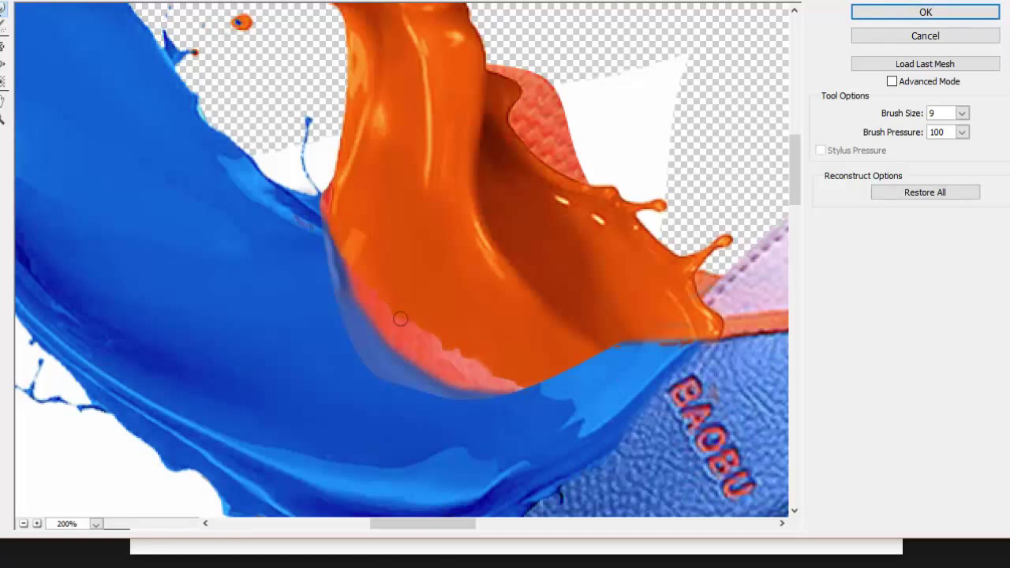
{"action": "key", "text": "bracketright"}
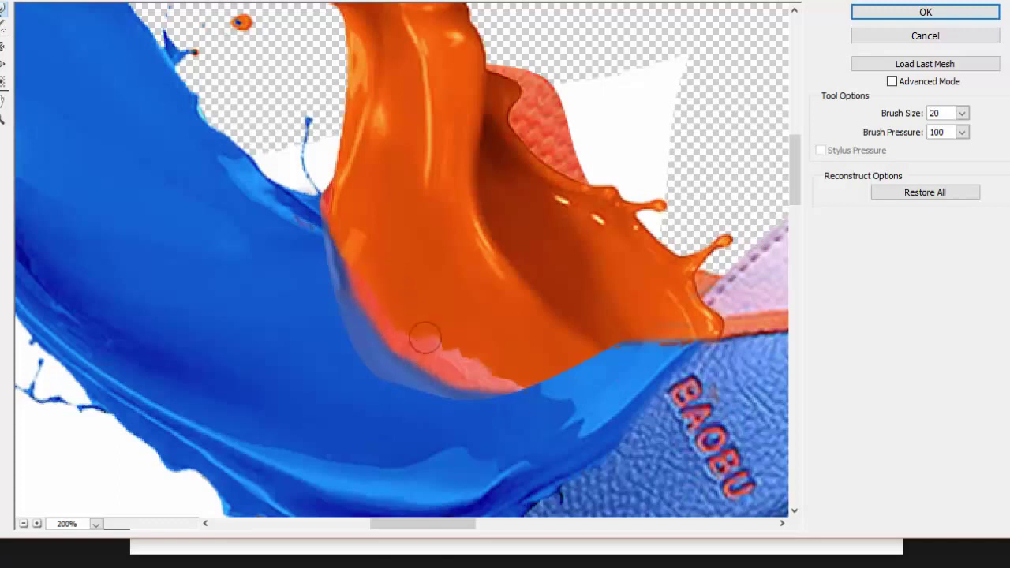
{"action": "left_click_drag", "start_coordinate": [424, 329], "coordinate": [508, 379]}
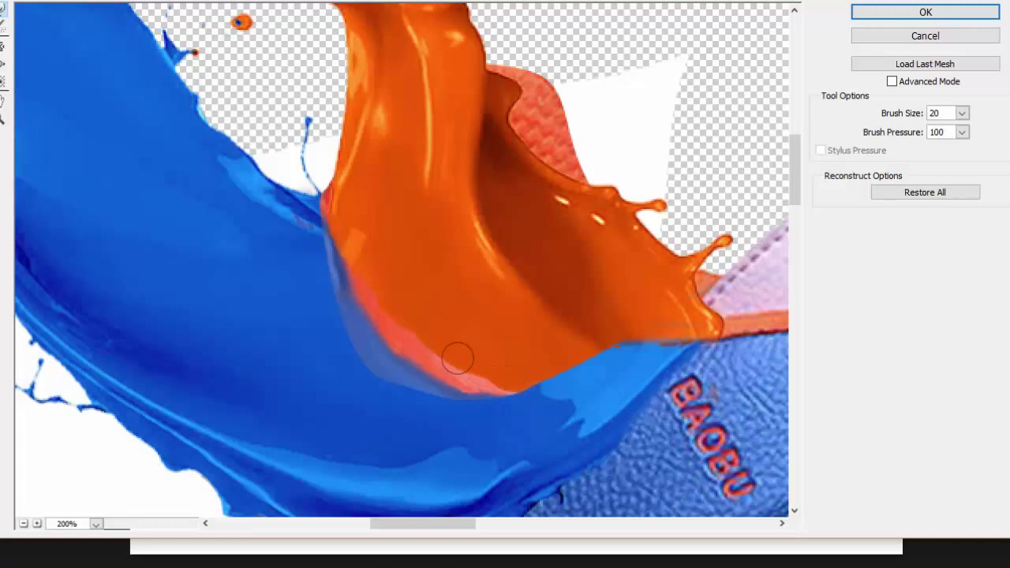
{"action": "left_click_drag", "start_coordinate": [532, 389], "coordinate": [476, 382]}
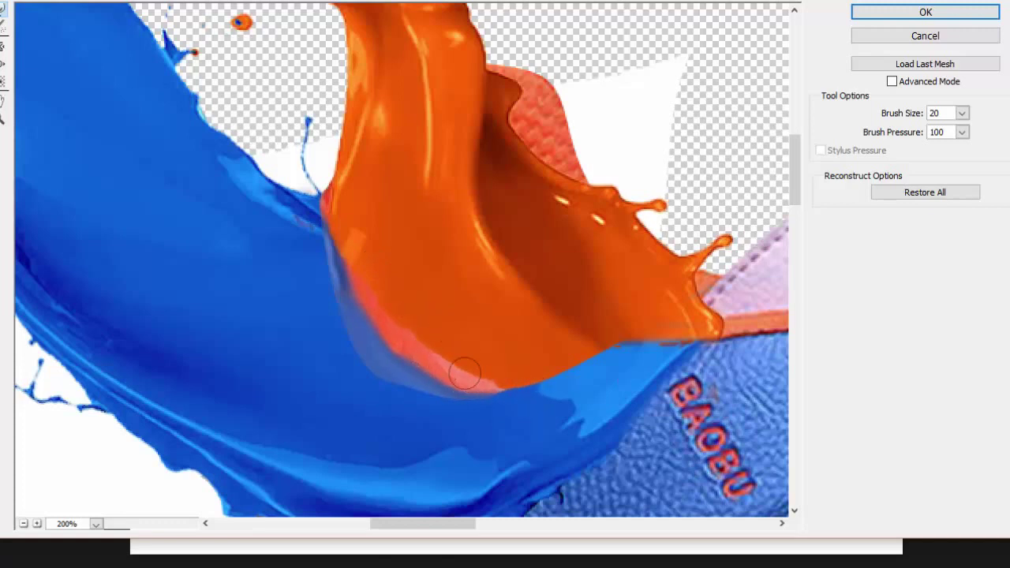
Warp-smooth the blue-pink and blue-orange seams, then shrink the brush to size 7.
{"action": "left_click_drag", "start_coordinate": [472, 429], "coordinate": [347, 309]}
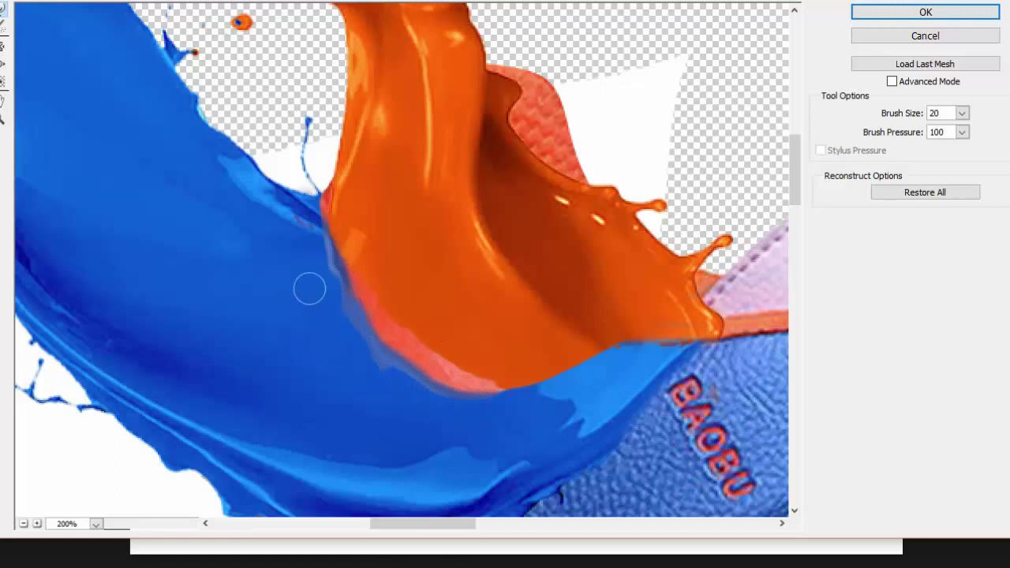
{"action": "mouse_move", "coordinate": [348, 310]}
{"action": "left_mouse_down"}
{"action": "mouse_move", "coordinate": [317, 278]}
{"action": "mouse_move", "coordinate": [383, 356]}
{"action": "mouse_move", "coordinate": [352, 339]}
{"action": "mouse_move", "coordinate": [323, 261]}
{"action": "mouse_move", "coordinate": [356, 376]}
{"action": "mouse_move", "coordinate": [382, 383]}
{"action": "mouse_move", "coordinate": [356, 322]}
{"action": "mouse_move", "coordinate": [465, 407]}
{"action": "mouse_move", "coordinate": [368, 332]}
{"action": "mouse_move", "coordinate": [370, 363]}
{"action": "mouse_move", "coordinate": [315, 221]}
{"action": "mouse_move", "coordinate": [311, 232]}
{"action": "mouse_move", "coordinate": [284, 209]}
{"action": "mouse_move", "coordinate": [311, 228]}
{"action": "mouse_move", "coordinate": [324, 205]}
{"action": "left_mouse_up"}
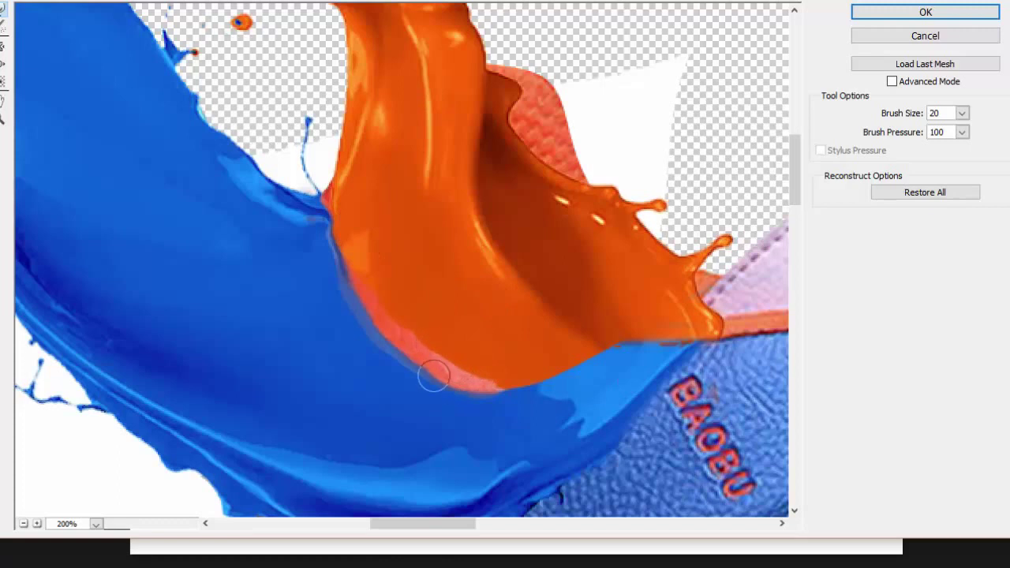
{"action": "left_click_drag", "start_coordinate": [435, 375], "coordinate": [426, 360]}
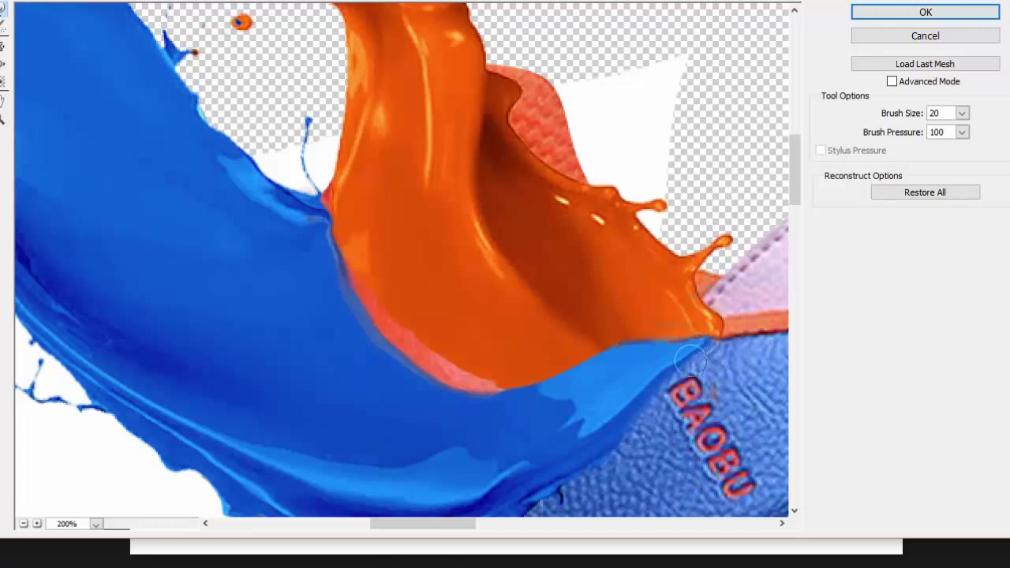
{"action": "key", "text": "bracketleft"}
{"action": "key", "text": "bracketleft"}
{"action": "key", "text": "bracketleft"}
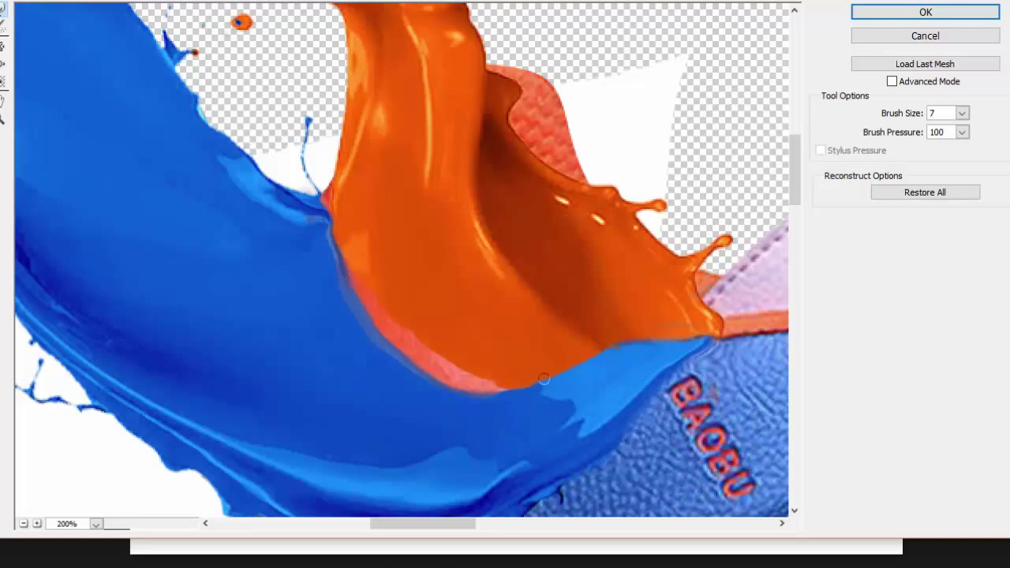
{"action": "scroll", "coordinate": [577, 322], "scroll_direction": "down", "scroll_amount": 3}
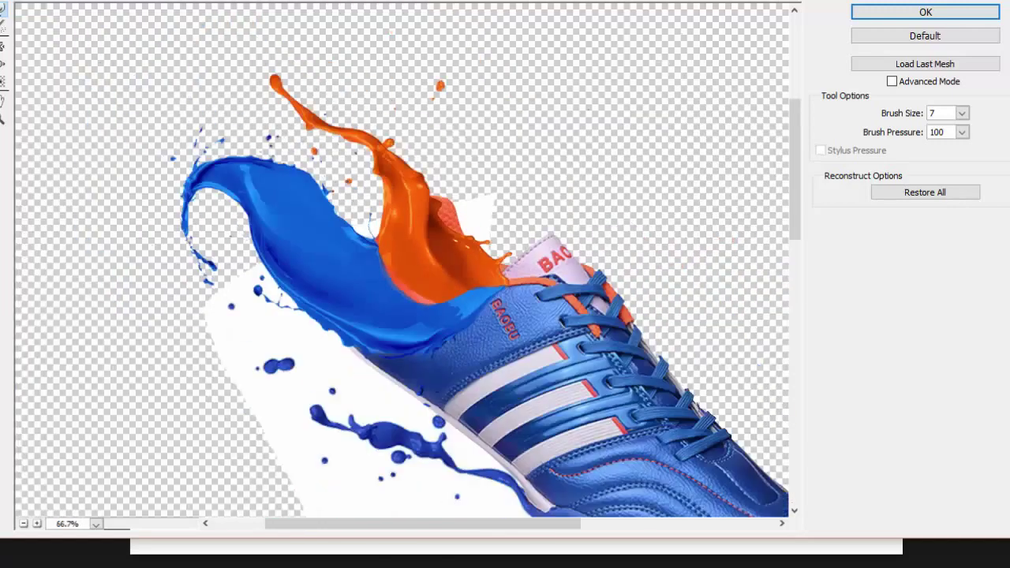
{"action": "scroll", "coordinate": [576, 323], "scroll_direction": "down", "scroll_amount": 2}
{"action": "scroll", "coordinate": [576, 322], "scroll_direction": "down", "scroll_amount": 1}
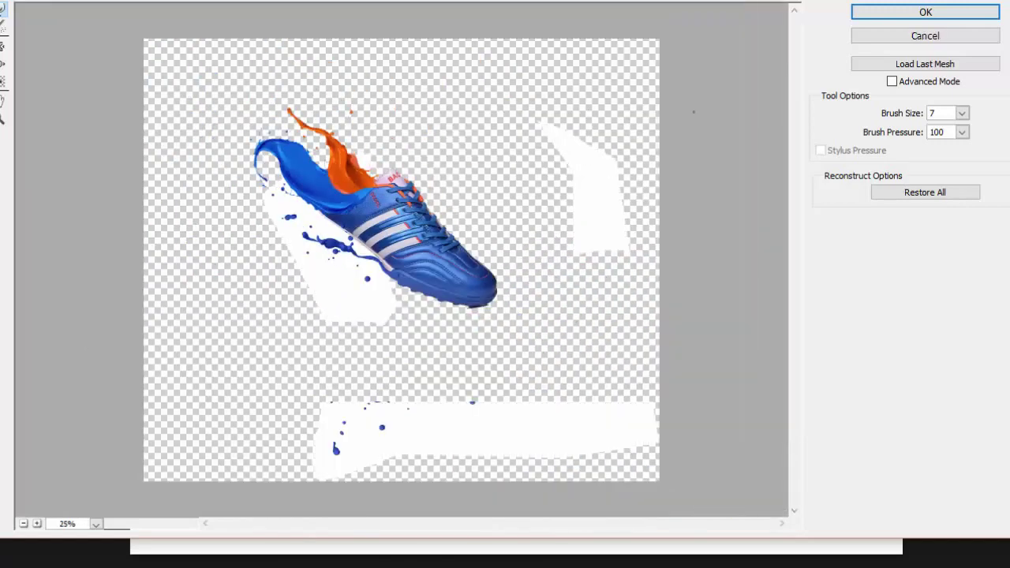
Apply Liquify, fill the Background with #d55656, and Magic Wand-select the red background.
{"action": "key", "text": "Return"}
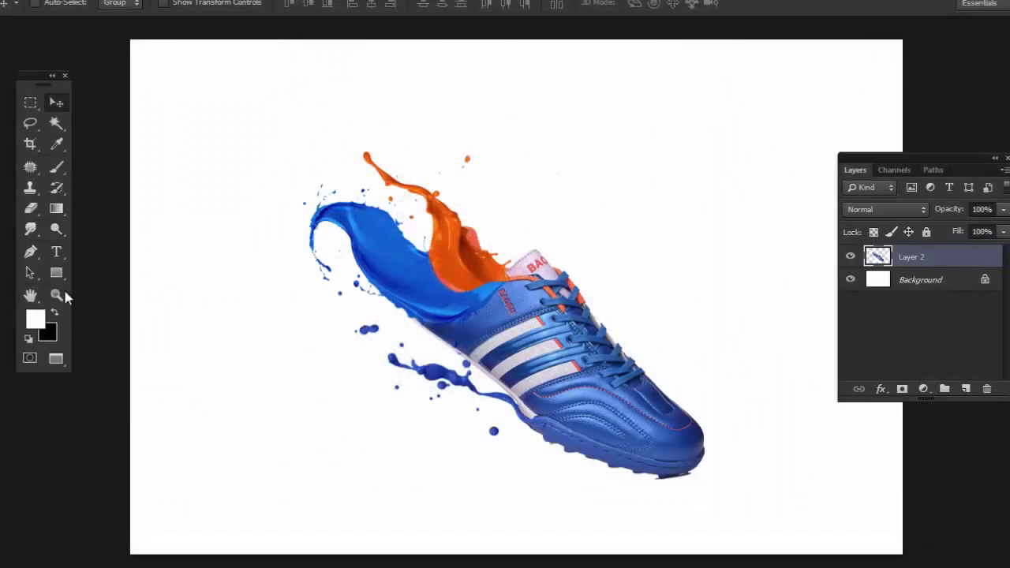
{"action": "left_click", "coordinate": [902, 281]}
{"action": "left_click", "coordinate": [34, 319]}
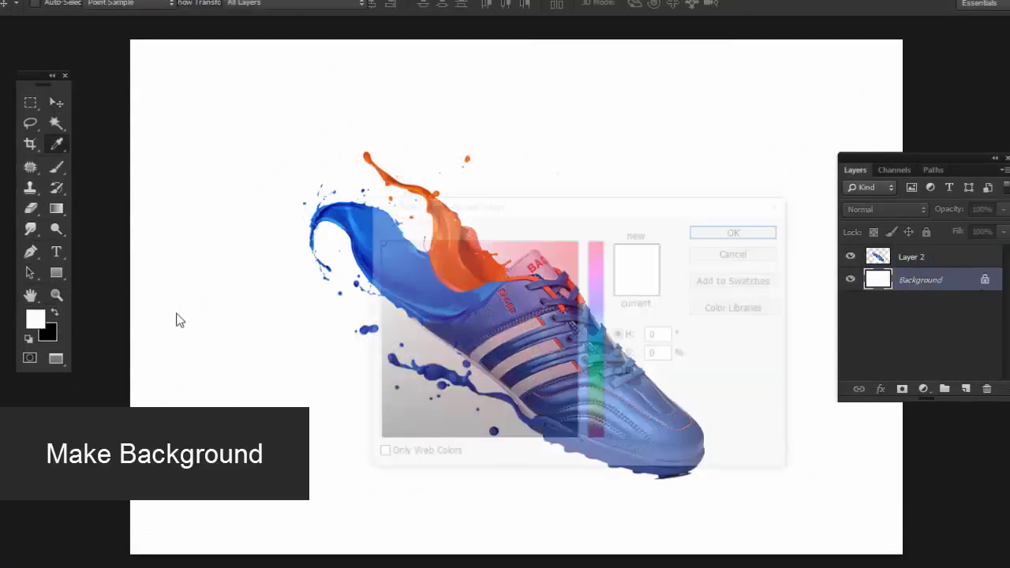
{"action": "type", "text": "d55656"}
{"action": "left_click", "coordinate": [713, 232]}
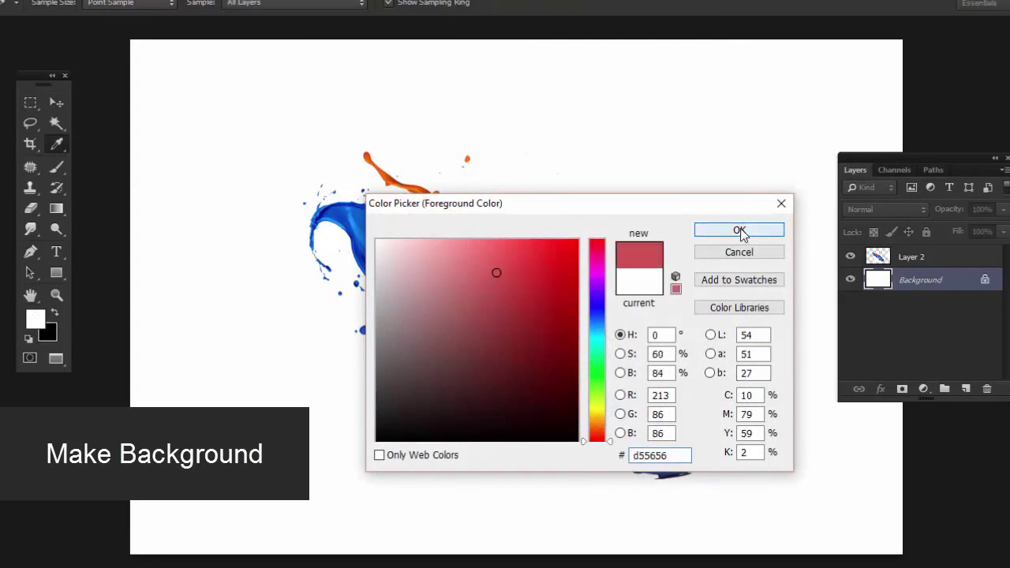
{"action": "key", "text": "alt+BackSpace"}
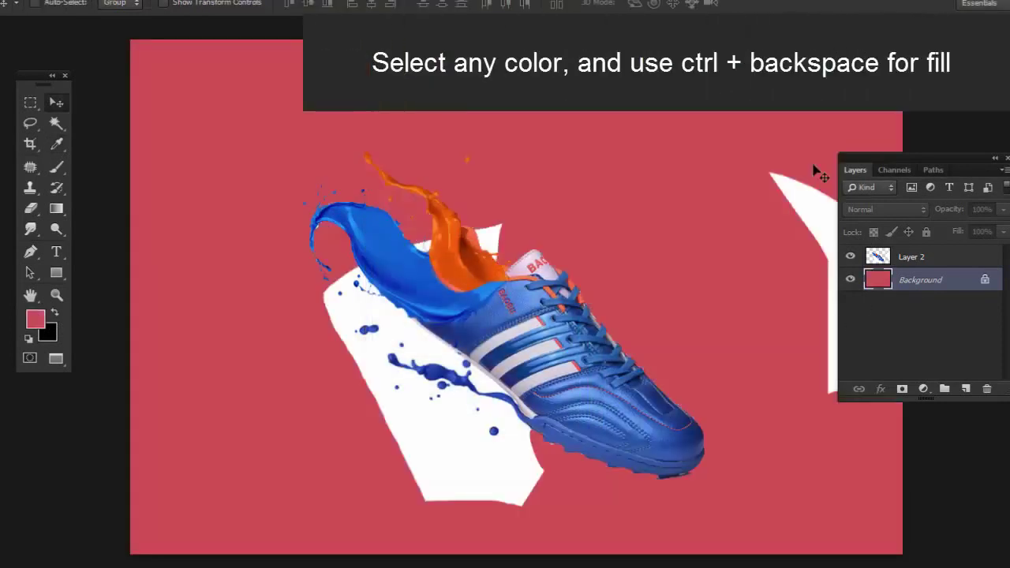
{"action": "left_click", "coordinate": [56, 123]}
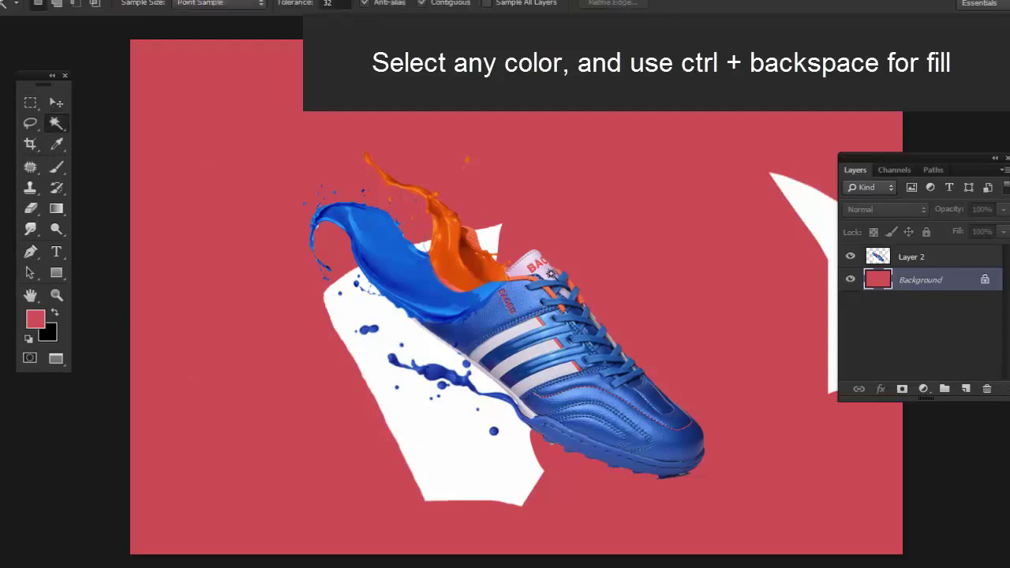
{"action": "left_click", "coordinate": [426, 424]}
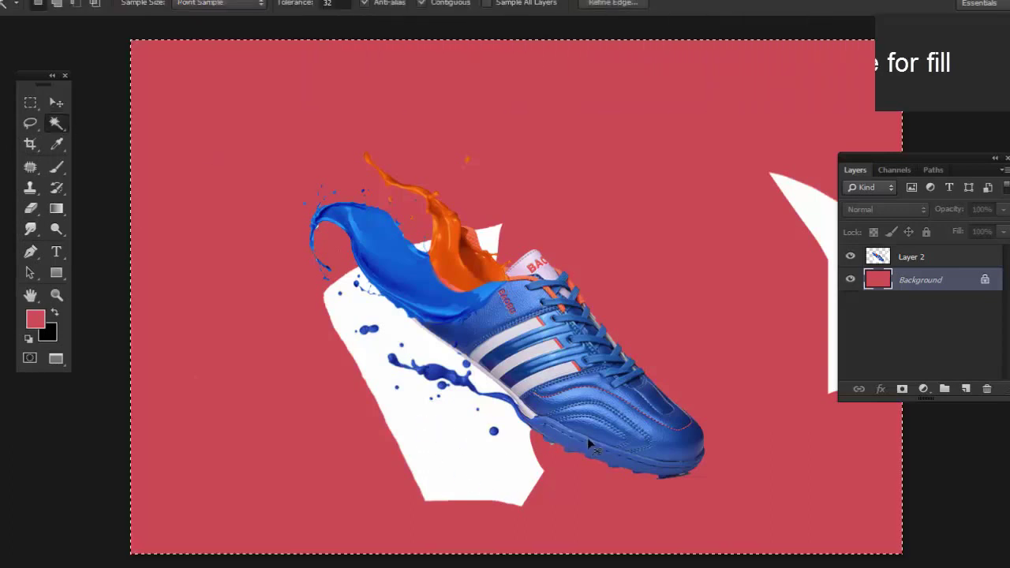
On Layer 2, select and delete the stray white patch at the right edge.
{"action": "left_click", "coordinate": [920, 259]}
{"action": "left_click", "coordinate": [464, 452]}
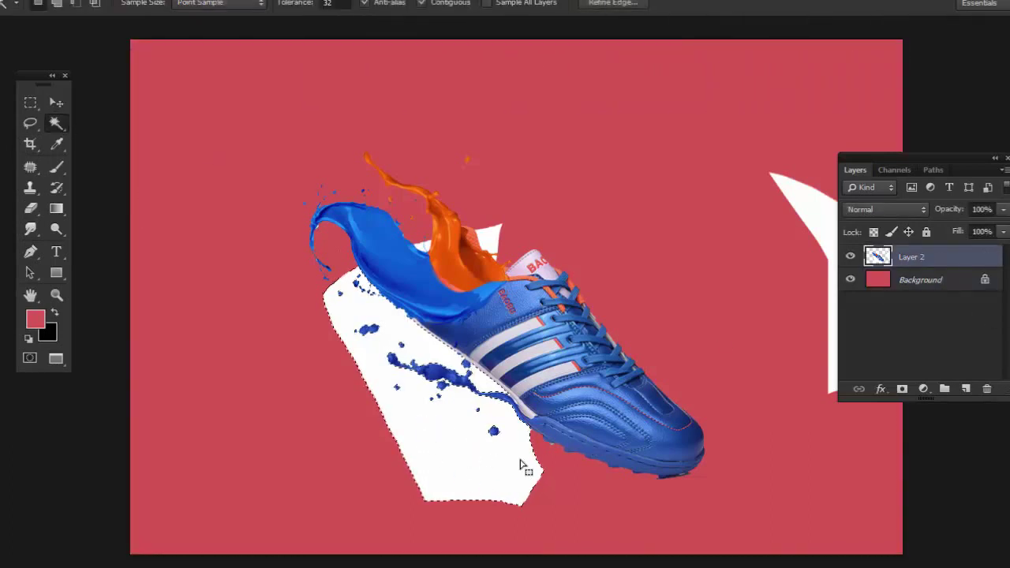
{"action": "key", "text": "Delete"}
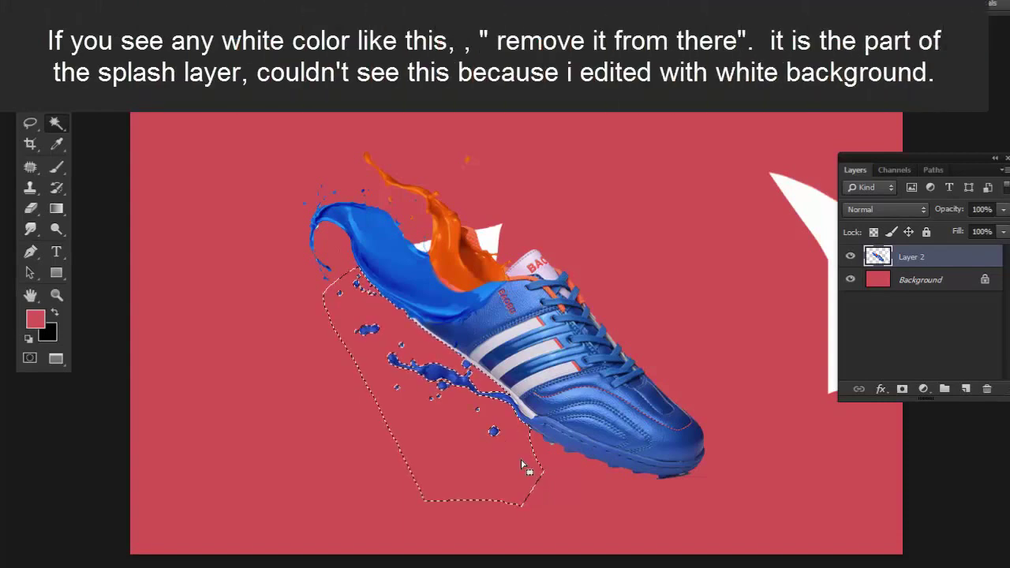
{"action": "key", "text": "ctrl+d"}
{"action": "left_click_drag", "start_coordinate": [667, 444], "coordinate": [497, 427]}
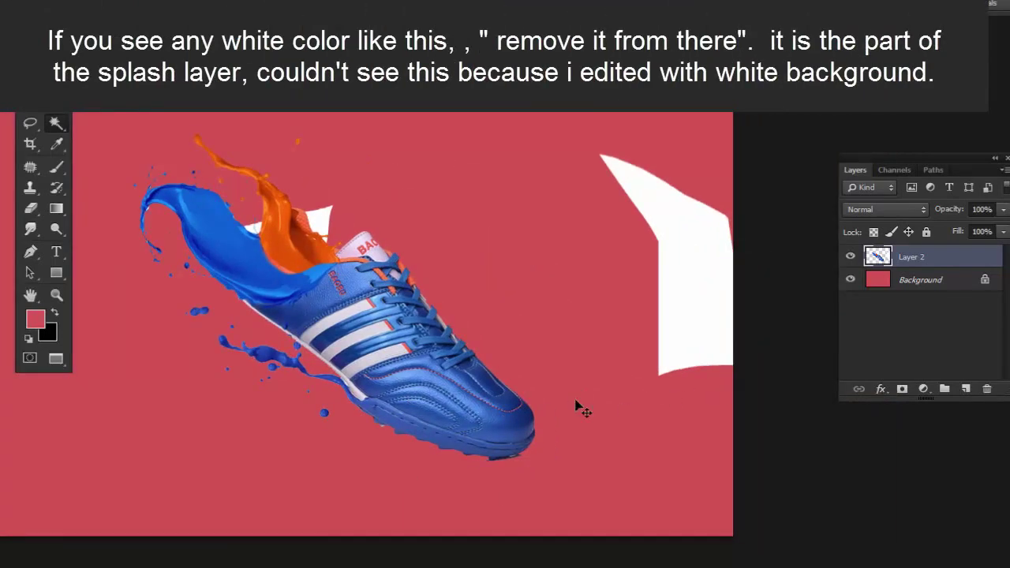
{"action": "key", "text": "ctrl+alt+z"}
{"action": "key", "text": "ctrl+alt+z"}
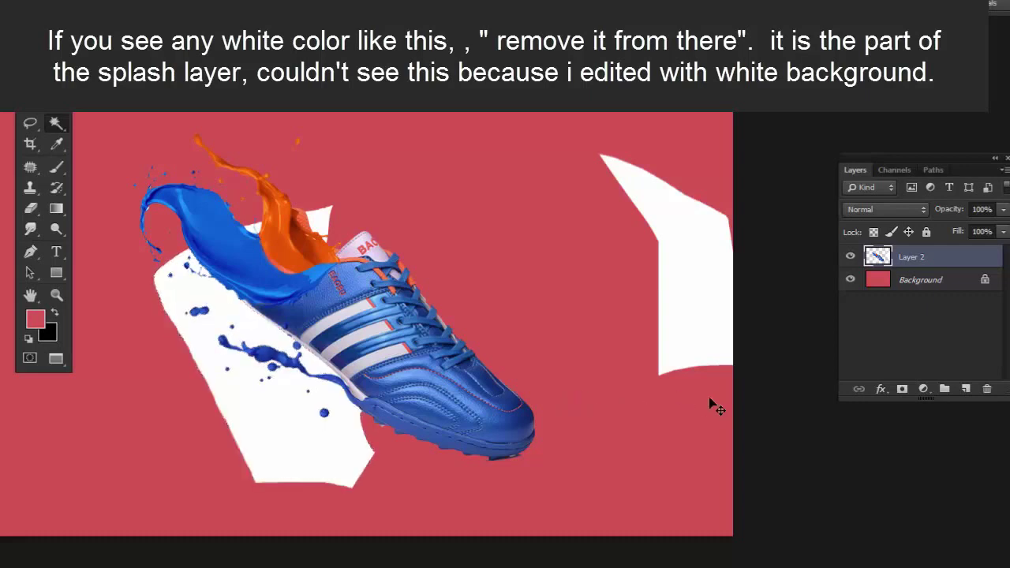
{"action": "left_click", "coordinate": [690, 300]}
{"action": "key", "text": "Delete"}
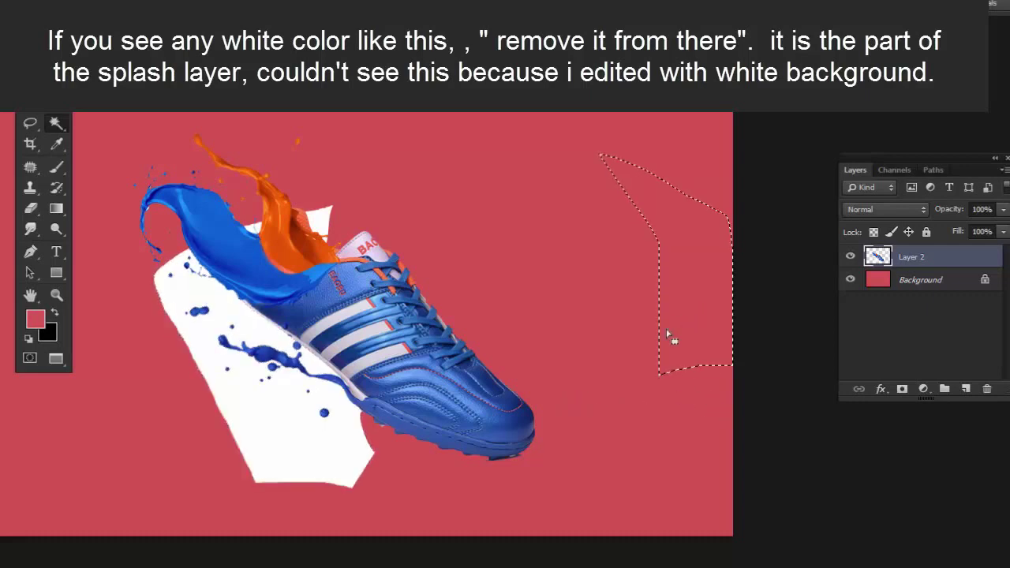
{"action": "key", "text": "ctrl+d"}
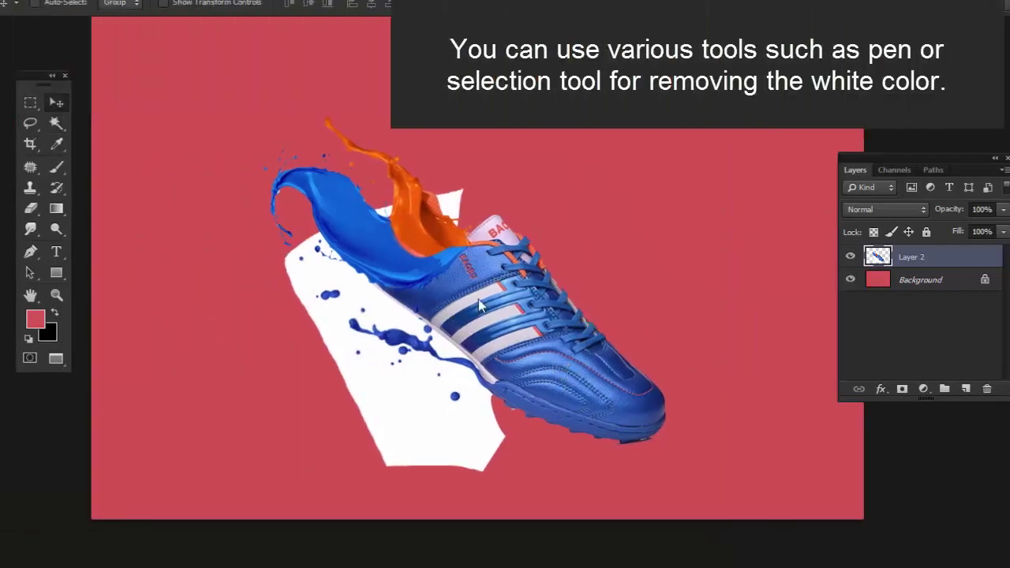
Trace the white patch behind the orange splash with the Pen tool and delete it.
{"action": "left_click_drag", "start_coordinate": [479, 299], "coordinate": [491, 253]}
{"action": "left_click", "coordinate": [56, 294]}
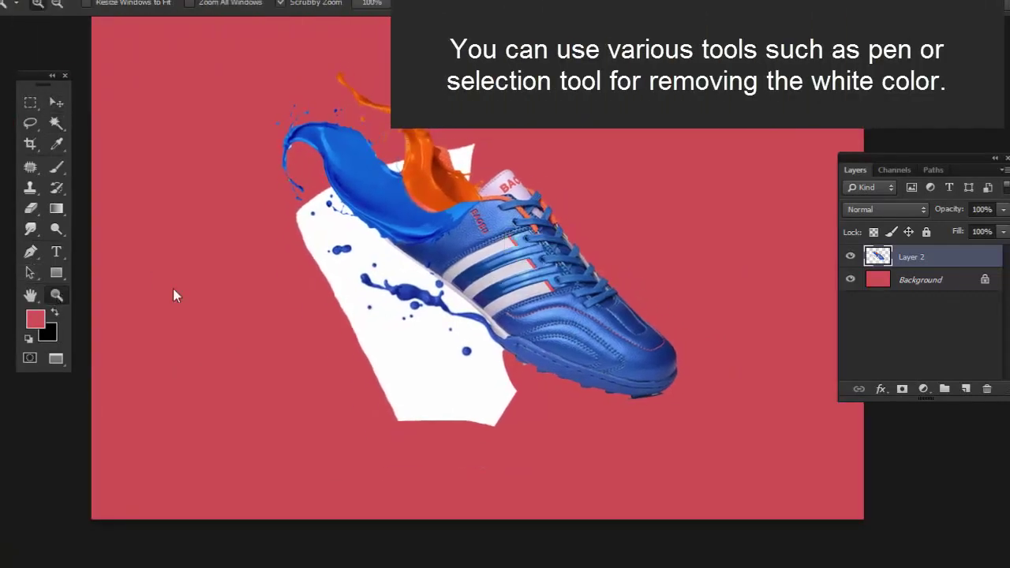
{"action": "left_click_drag", "start_coordinate": [375, 215], "coordinate": [514, 327]}
{"action": "key", "text": "p"}
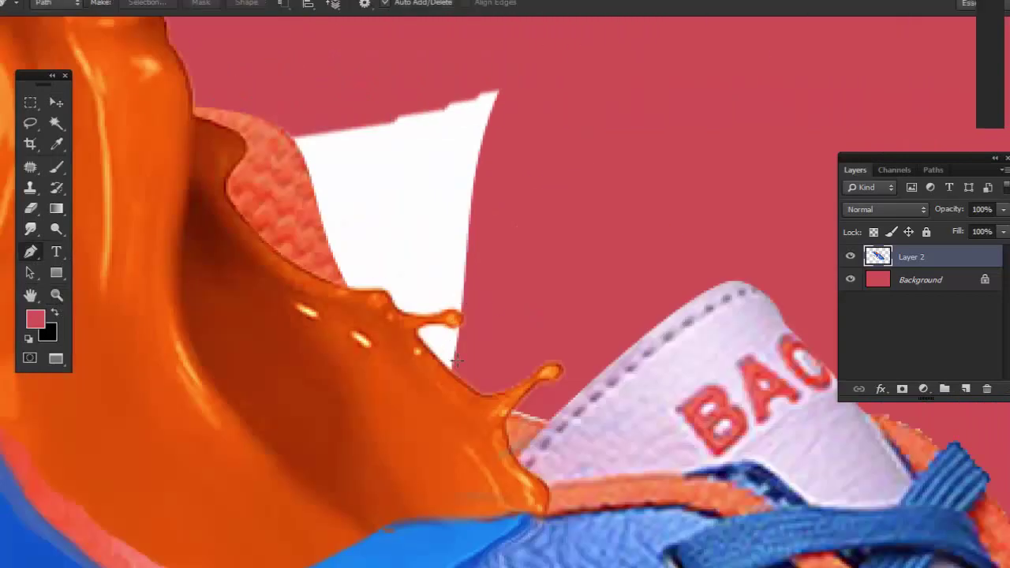
{"action": "left_click", "coordinate": [464, 380]}
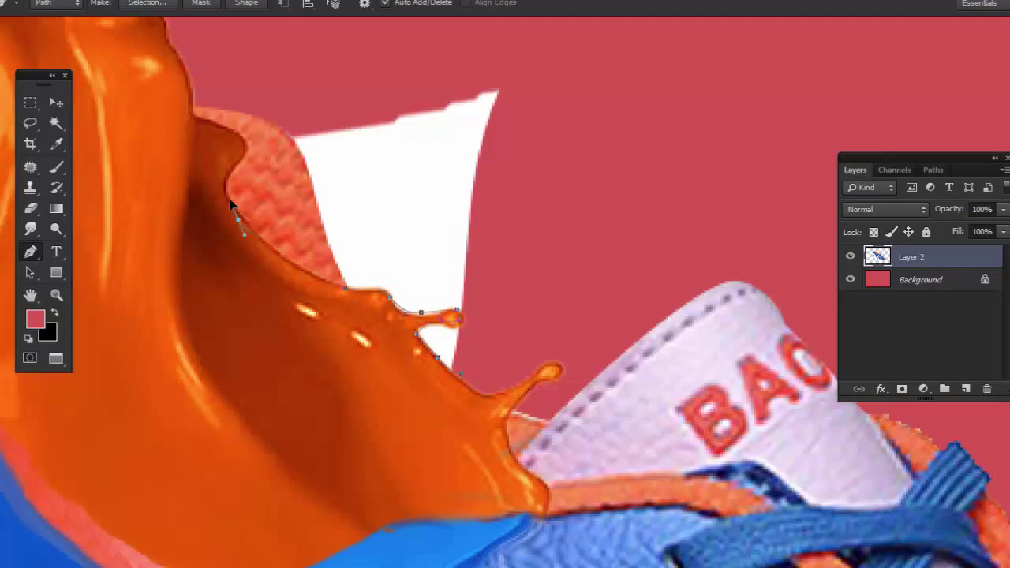
{"action": "left_click_drag", "start_coordinate": [229, 169], "coordinate": [241, 162]}
{"action": "key", "text": "ctrl+Return"}
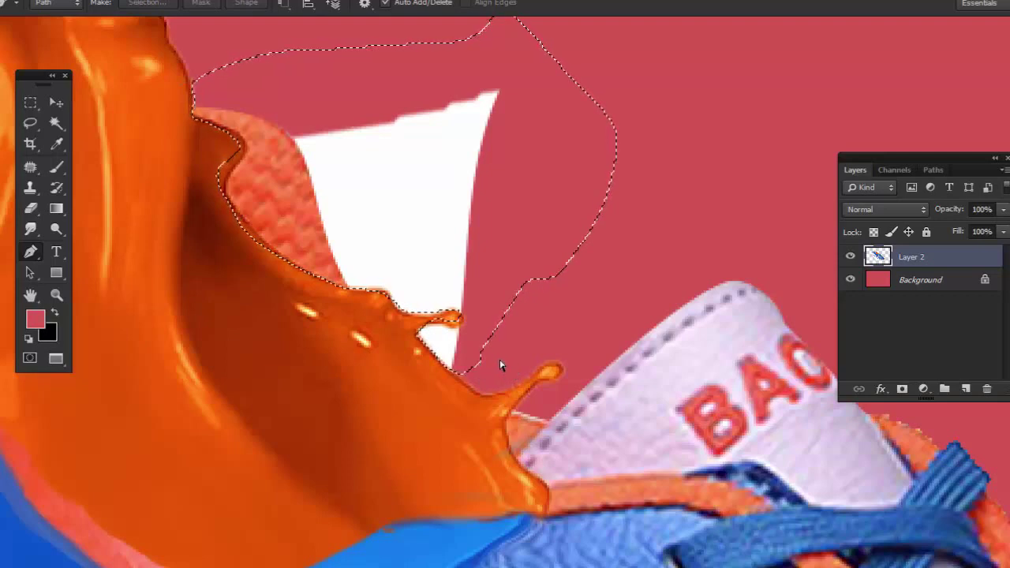
{"action": "key", "text": "Delete"}
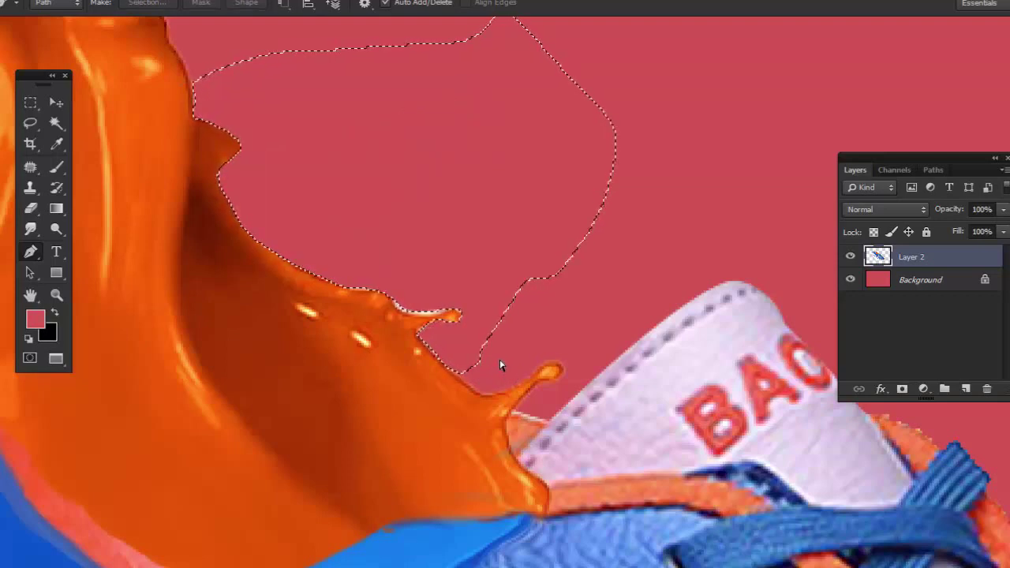
{"action": "key", "text": "ctrl+d"}
{"action": "key", "text": "ctrl+0"}
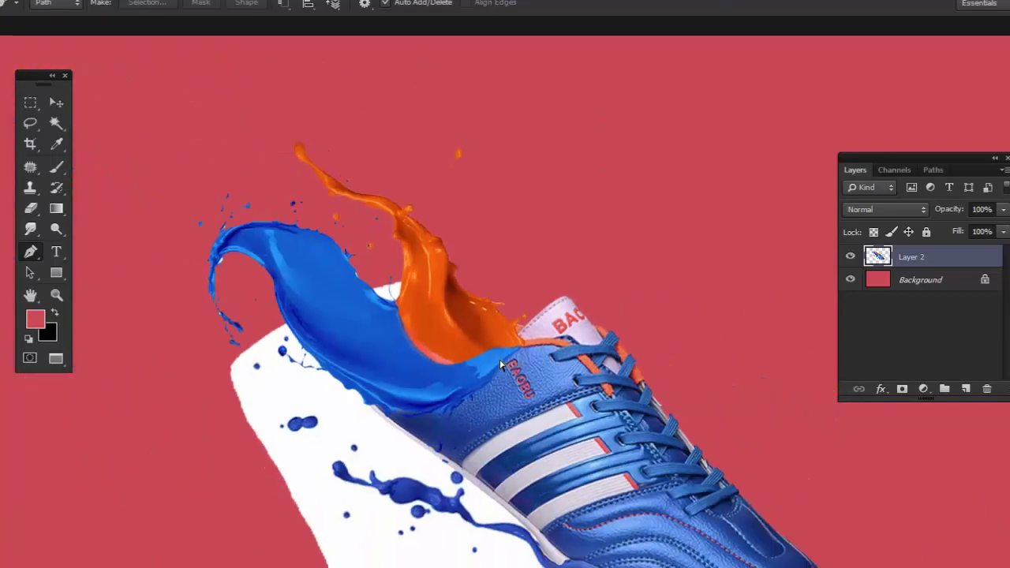
Set Layer 2's blend mode to Multiply and nudge the shoe slightly right and down.
{"action": "key", "text": "v"}
{"action": "key", "text": "ctrl+0"}
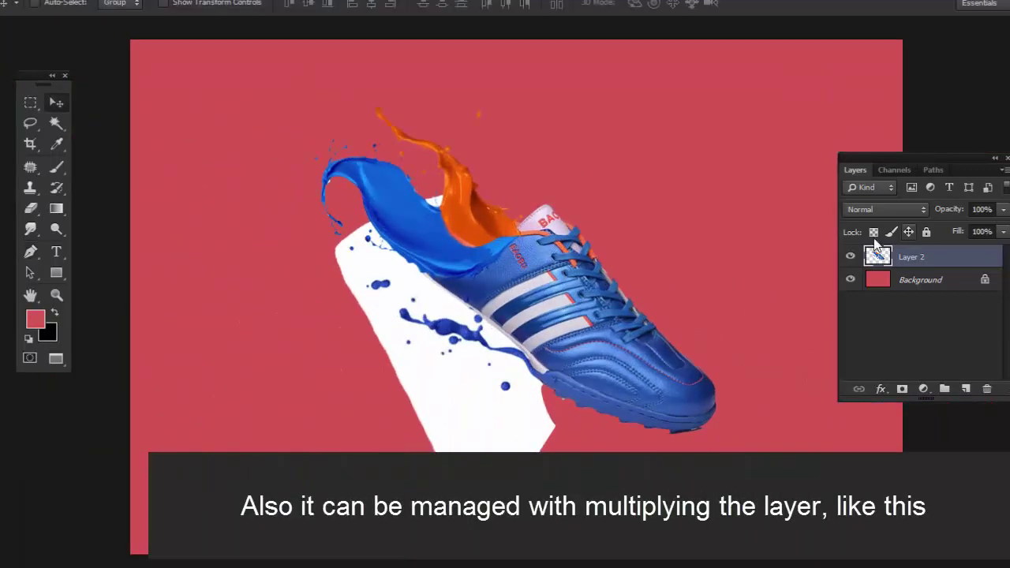
{"action": "left_click", "coordinate": [876, 216]}
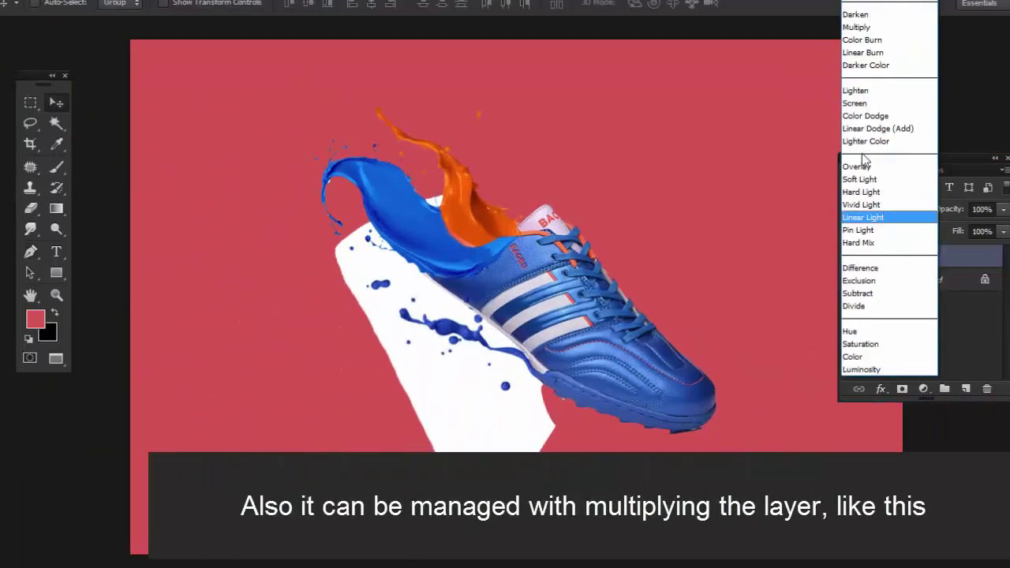
{"action": "left_click", "coordinate": [866, 30]}
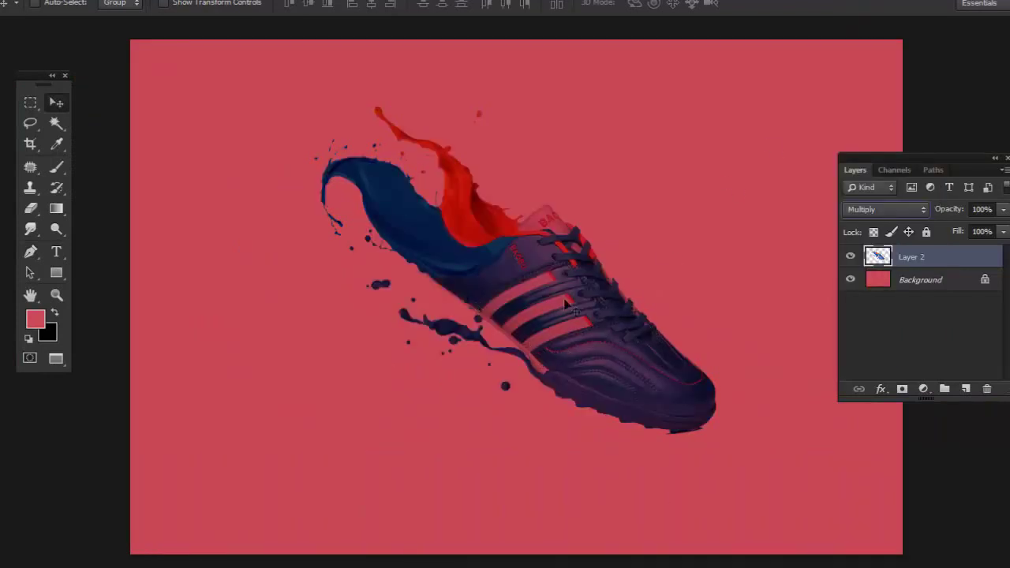
{"action": "left_click_drag", "start_coordinate": [565, 303], "coordinate": [575, 317]}
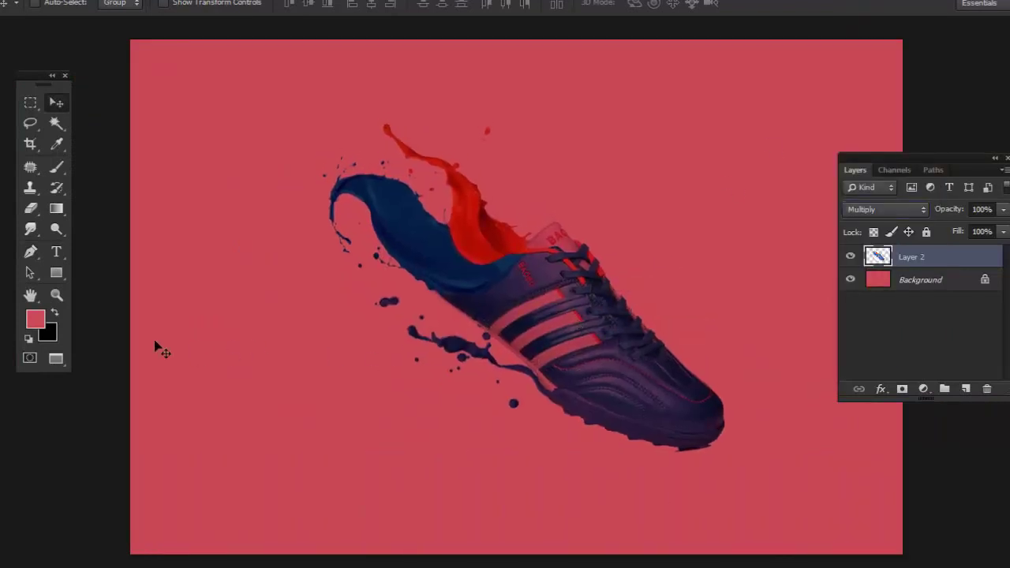
{"action": "left_click", "coordinate": [56, 167]}
Paint a large soft white glow around the shoe on a new layer beneath it.
{"action": "left_click", "coordinate": [54, 314]}
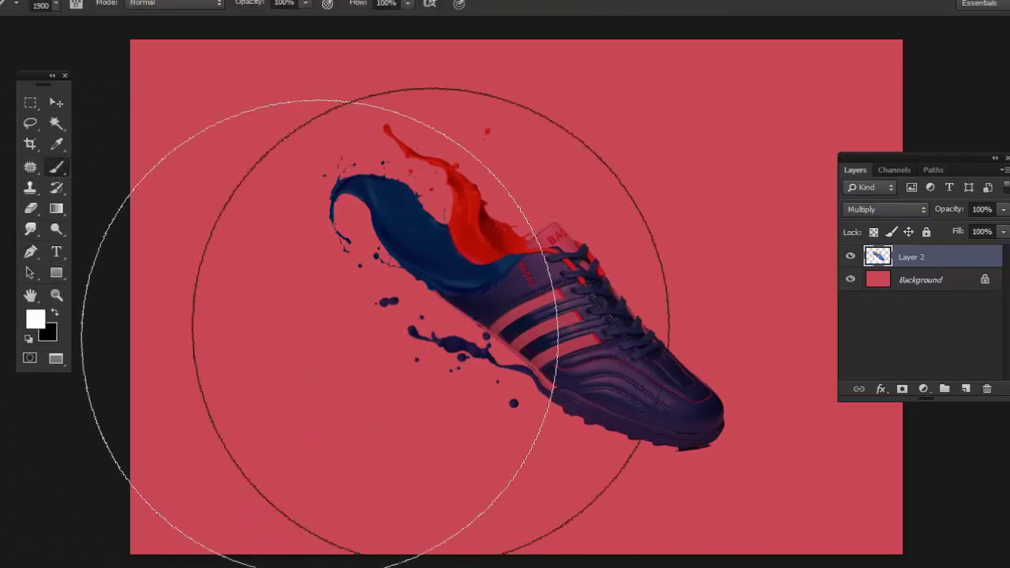
{"action": "key", "text": "bracketleft"}
{"action": "key", "text": "bracketleft"}
{"action": "key", "text": "bracketleft"}
{"action": "key", "text": "bracketleft"}
{"action": "key", "text": "bracketleft"}
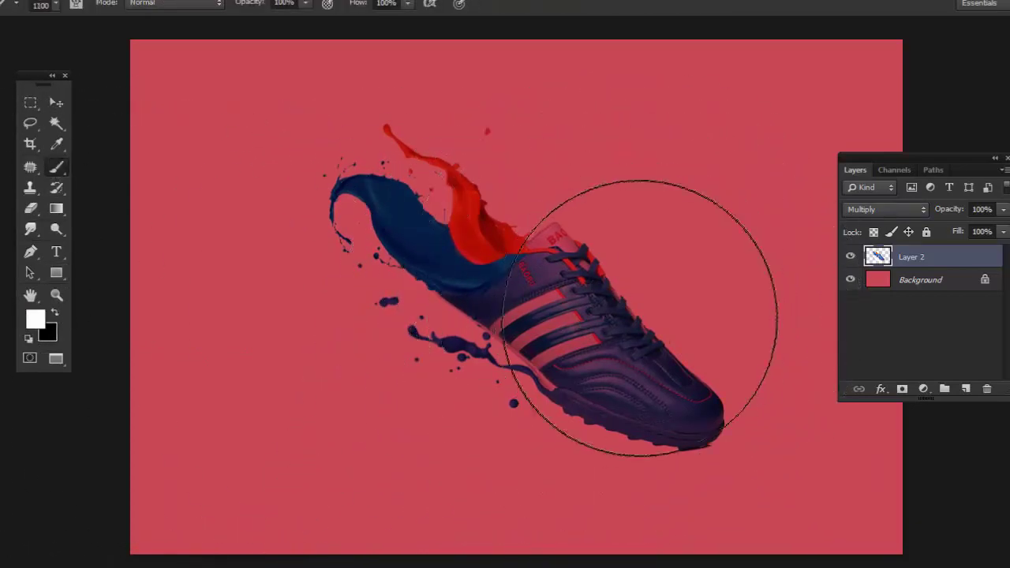
{"action": "left_click", "coordinate": [967, 388], "text": "ctrl"}
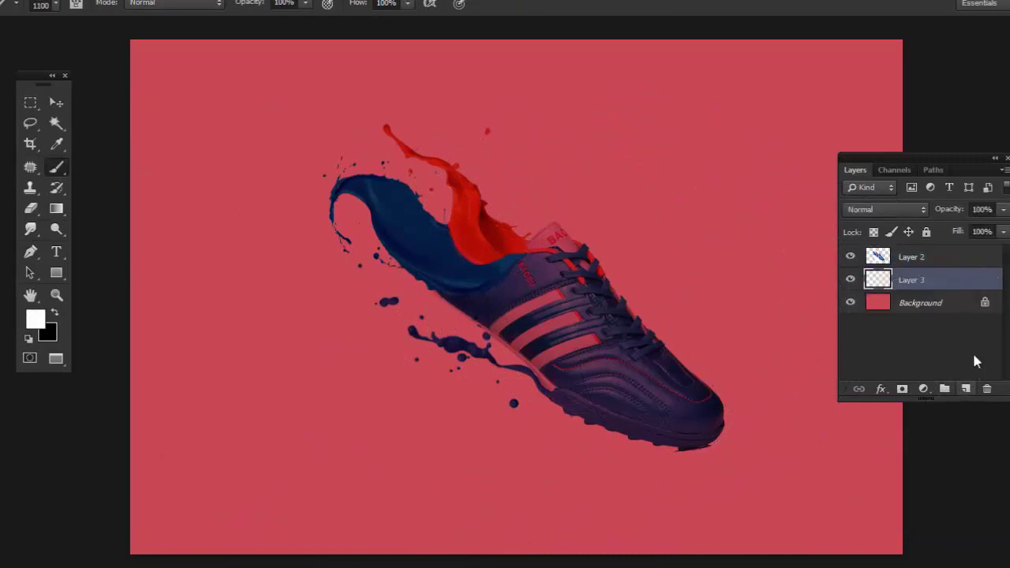
{"action": "left_click", "coordinate": [513, 237]}
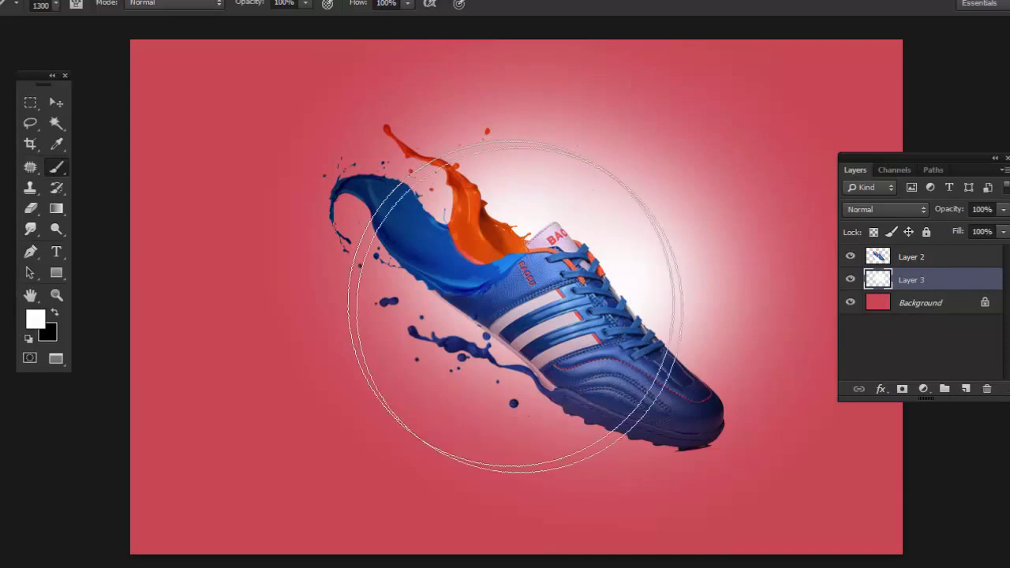
{"action": "key", "text": "bracketright"}
{"action": "key", "text": "bracketright"}
{"action": "key", "text": "bracketright"}
{"action": "left_click", "coordinate": [608, 329]}
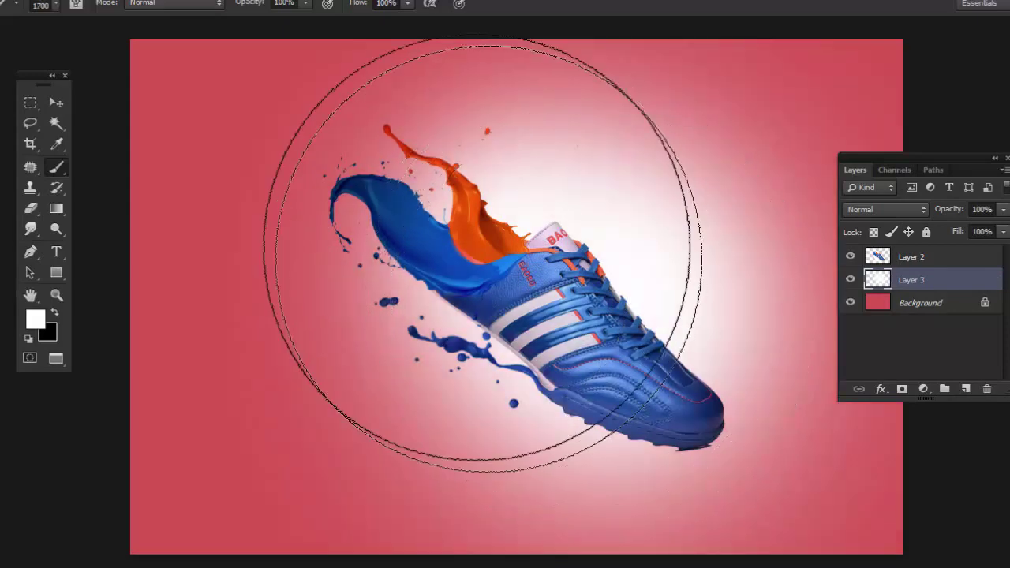
{"action": "left_click", "coordinate": [438, 237]}
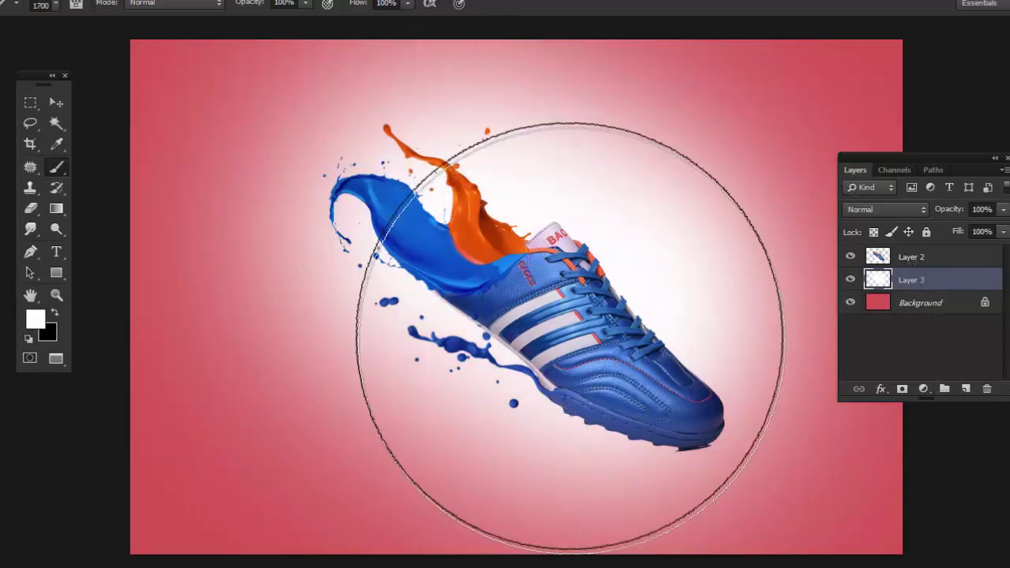
{"action": "key", "text": "ctrl+minus"}
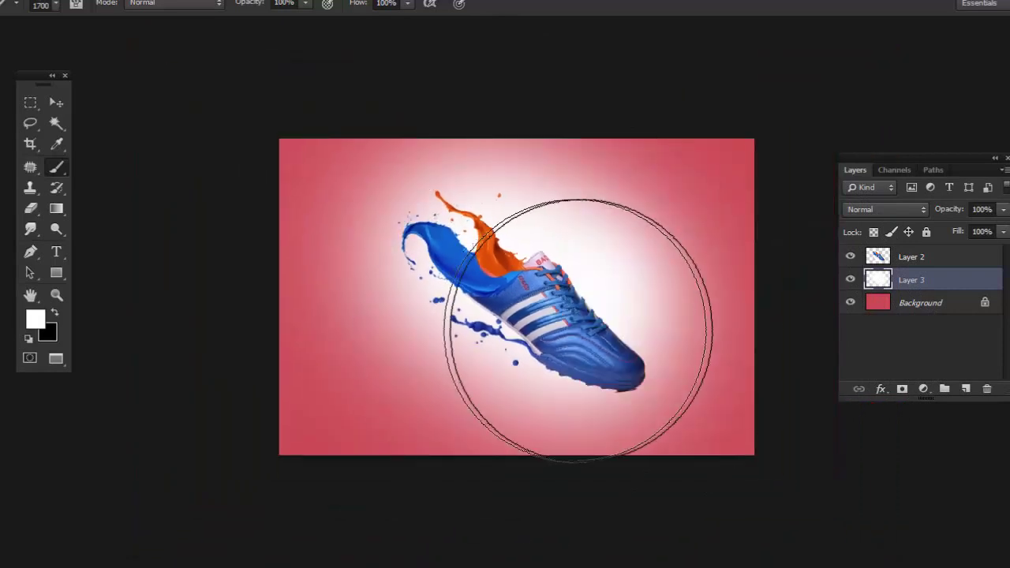
Merge the glow into the Background and recolour it purple with Hue -61, Saturation -39.
{"action": "key", "text": "v"}
{"action": "left_click", "coordinate": [908, 302], "text": "shift"}
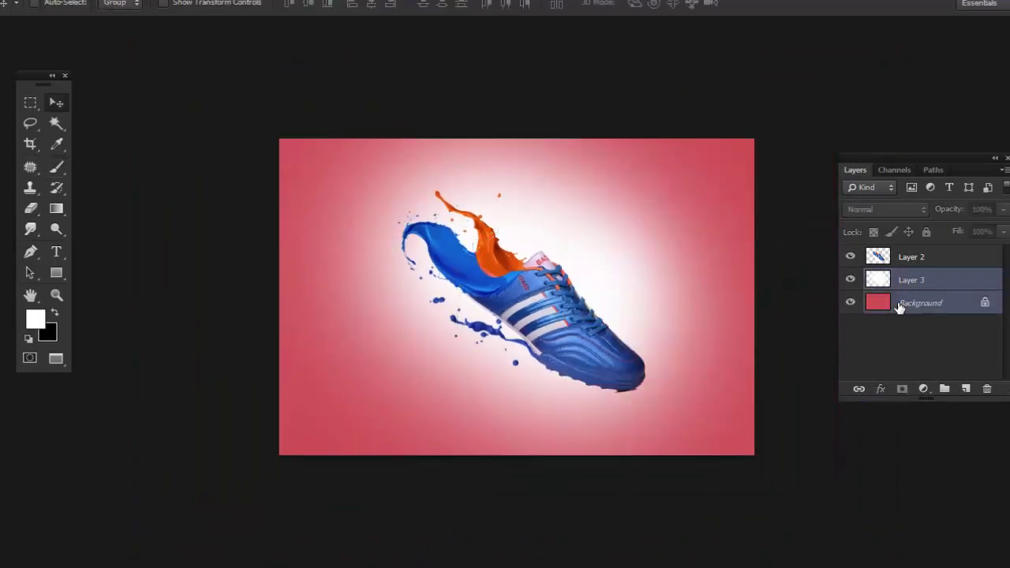
{"action": "key", "text": "ctrl+e"}
{"action": "key", "text": "i"}
{"action": "key", "text": "ctrl+u"}
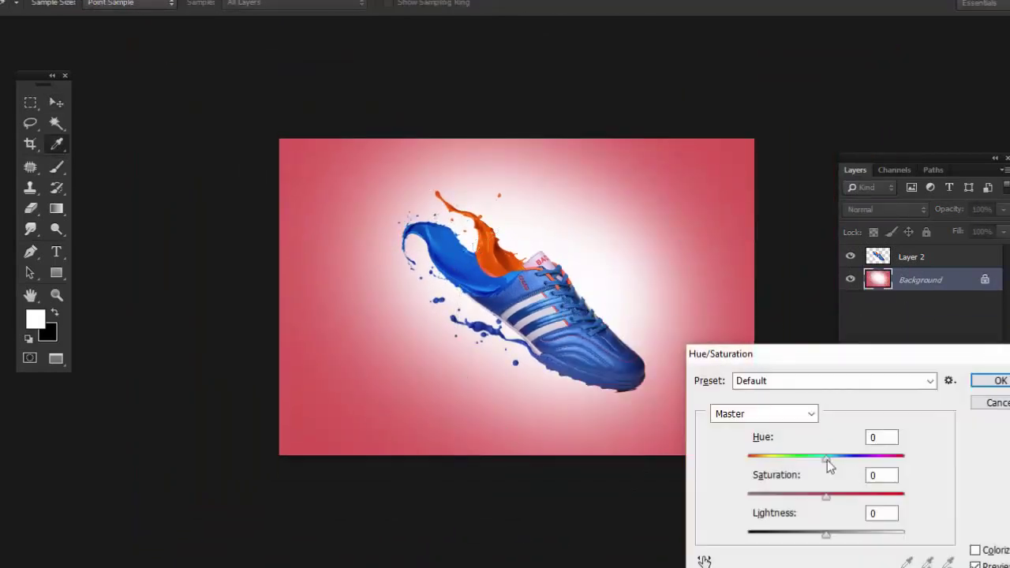
{"action": "left_click", "coordinate": [862, 495]}
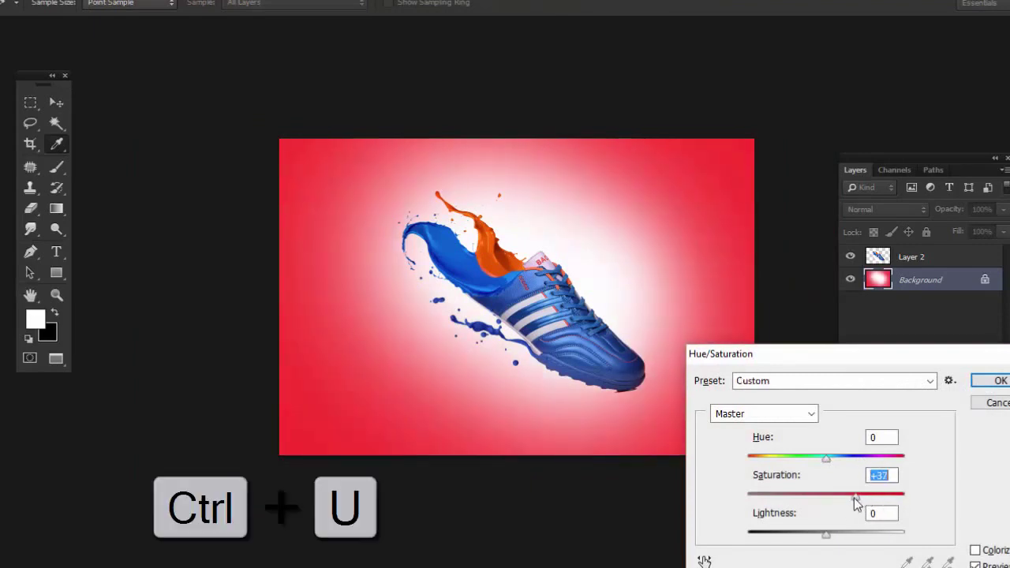
{"action": "mouse_move", "coordinate": [826, 458]}
{"action": "left_mouse_down"}
{"action": "mouse_move", "coordinate": [898, 472]}
{"action": "mouse_move", "coordinate": [792, 481]}
{"action": "left_mouse_up"}
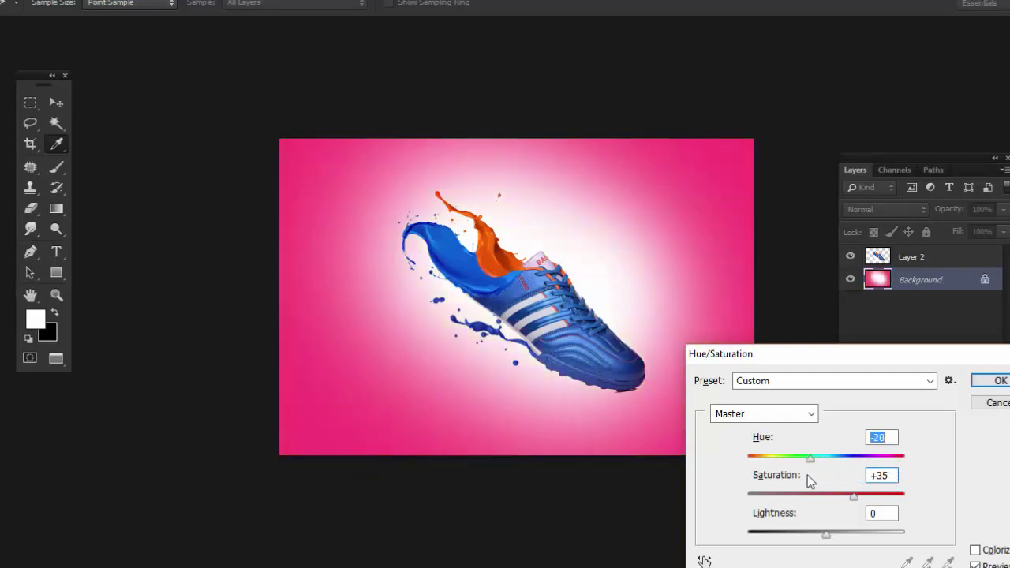
{"action": "left_click_drag", "start_coordinate": [850, 498], "coordinate": [801, 501]}
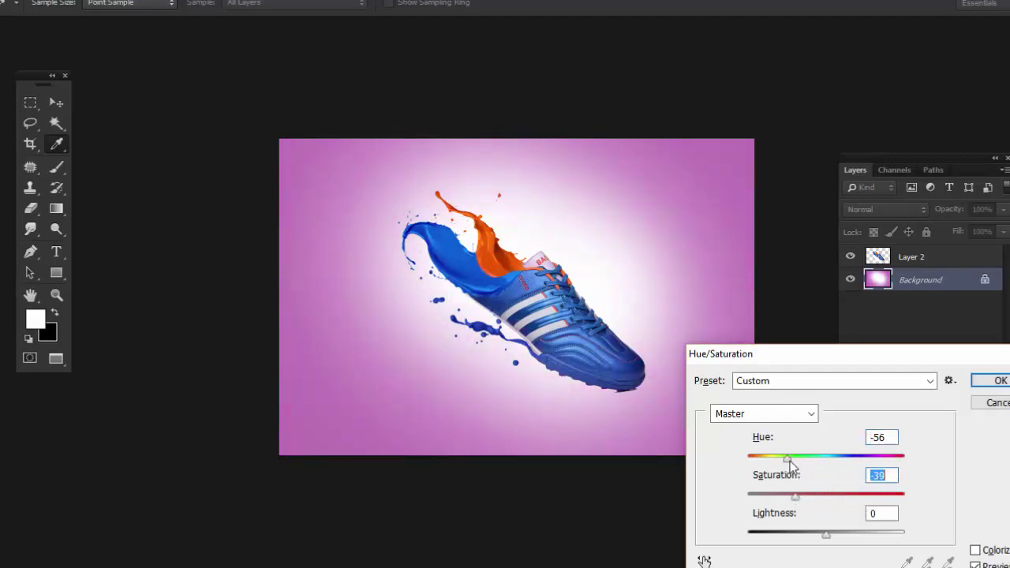
{"action": "left_click_drag", "start_coordinate": [791, 461], "coordinate": [787, 467]}
{"action": "left_click", "coordinate": [995, 380]}
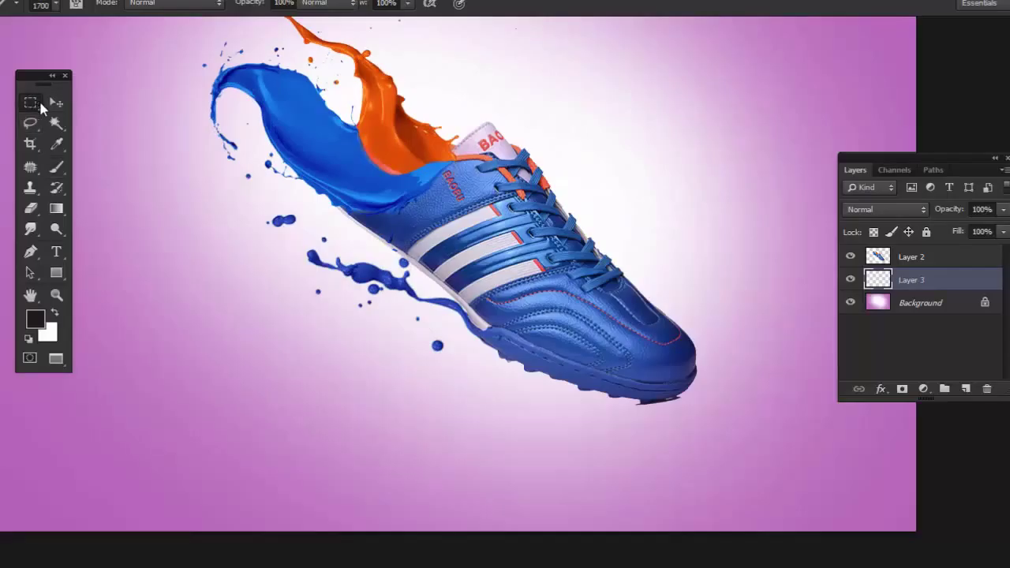
Draw an elliptical selection beneath the sole on Layer 3 and fill it dark.
{"action": "right_click", "coordinate": [41, 108]}
{"action": "left_click", "coordinate": [111, 115]}
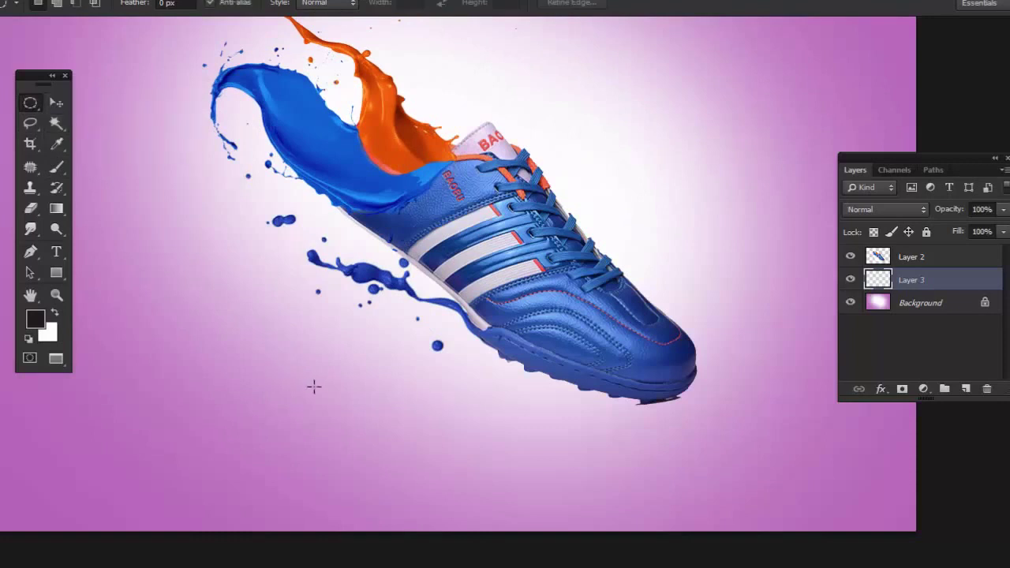
{"action": "right_click", "coordinate": [30, 103]}
{"action": "left_click", "coordinate": [75, 116]}
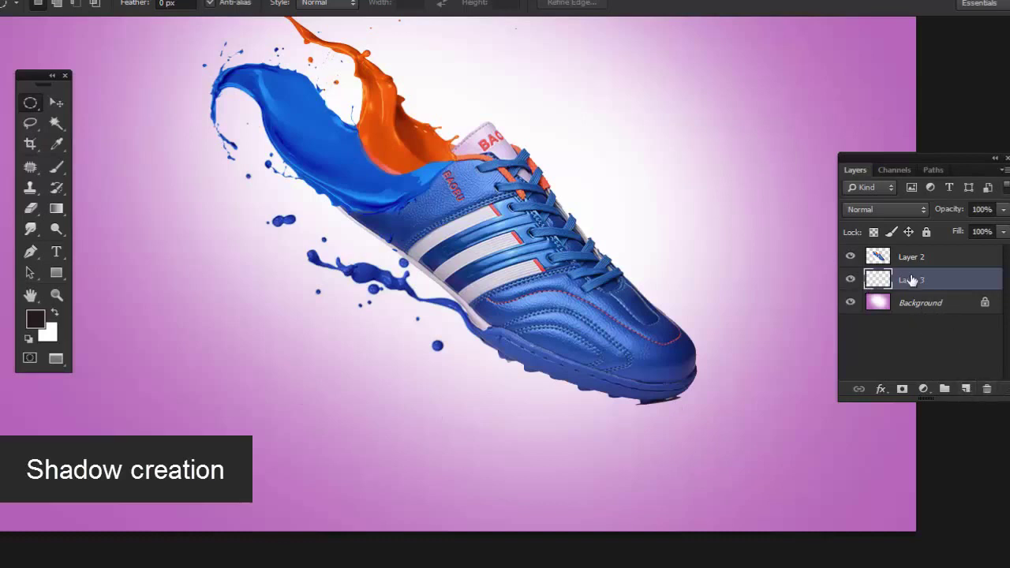
{"action": "left_click_drag", "start_coordinate": [224, 377], "coordinate": [672, 416]}
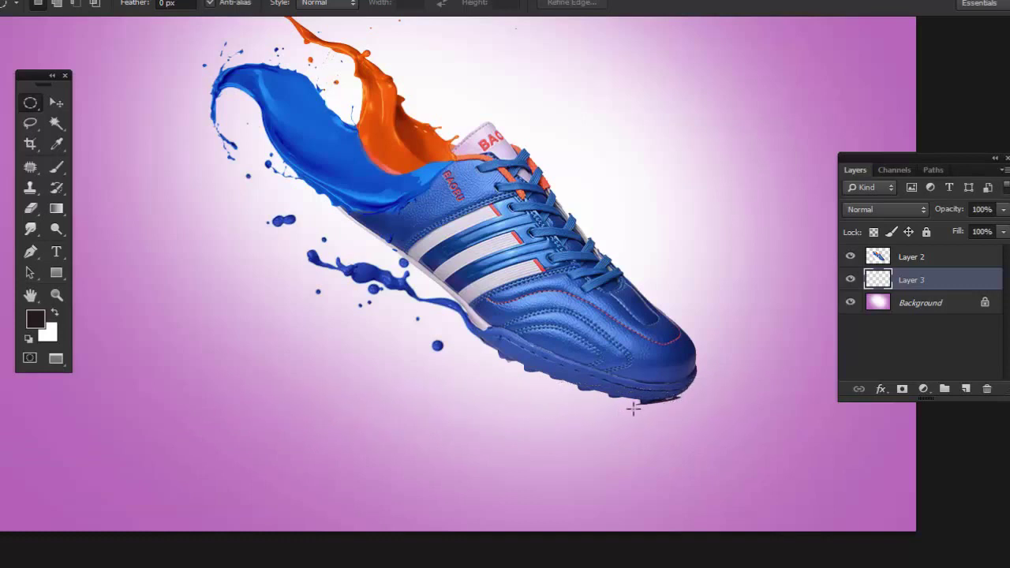
{"action": "left_click_drag", "start_coordinate": [560, 401], "coordinate": [558, 405]}
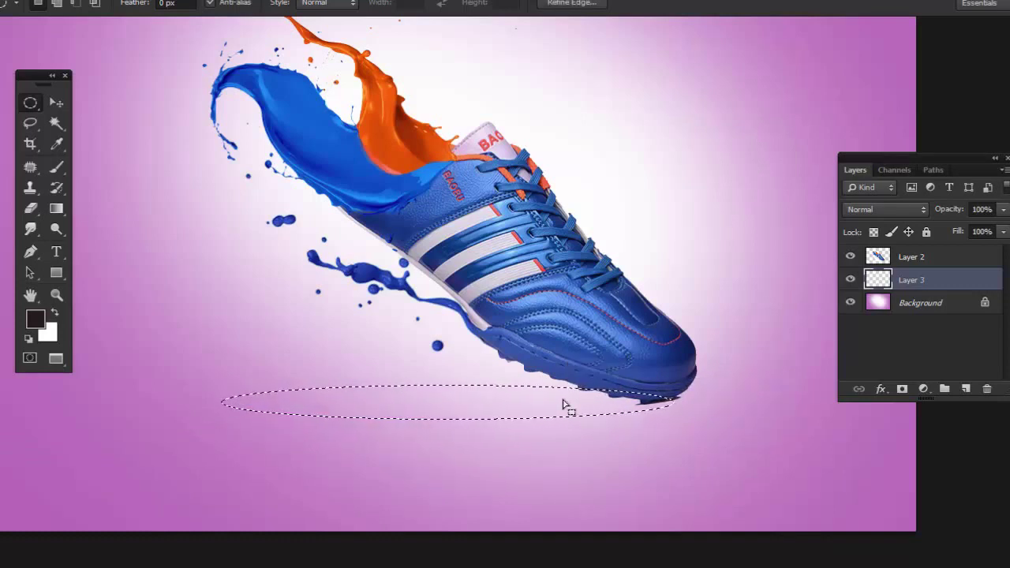
{"action": "key", "text": "alt+BackSpace"}
{"action": "key", "text": "ctrl+d"}
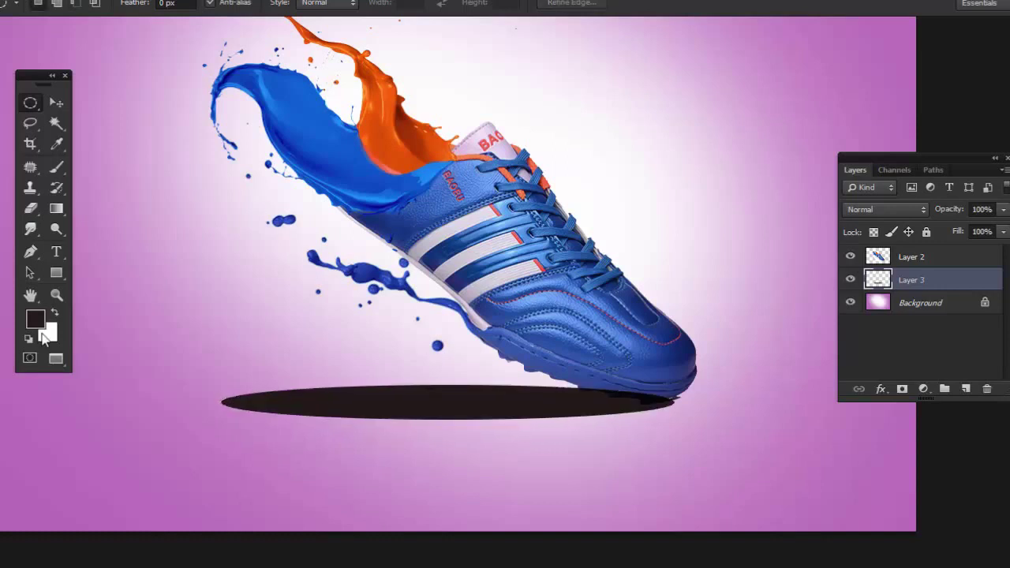
{"action": "key", "text": "v"}
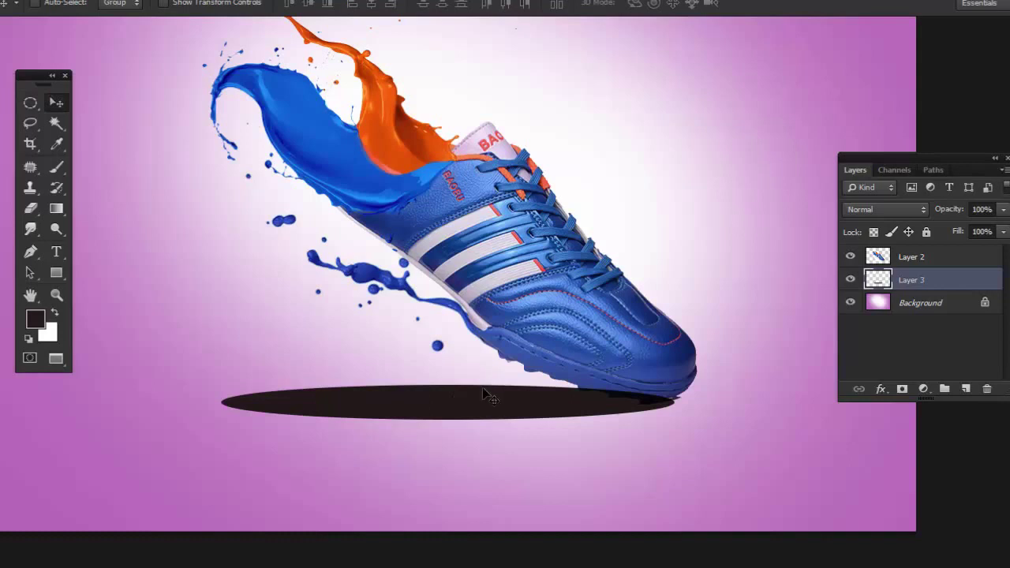
Nudge the dark ellipse and soften it with a 55-pixel Gaussian Blur.
{"action": "left_click_drag", "start_coordinate": [486, 398], "coordinate": [485, 399]}
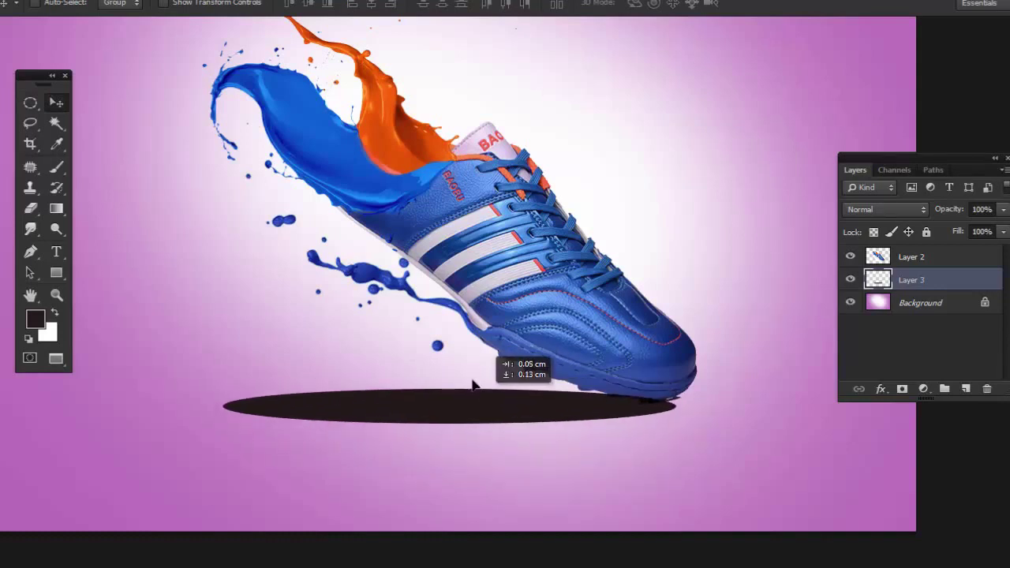
{"action": "left_click", "coordinate": [230, 0]}
{"action": "mouse_move", "coordinate": [236, 139]}
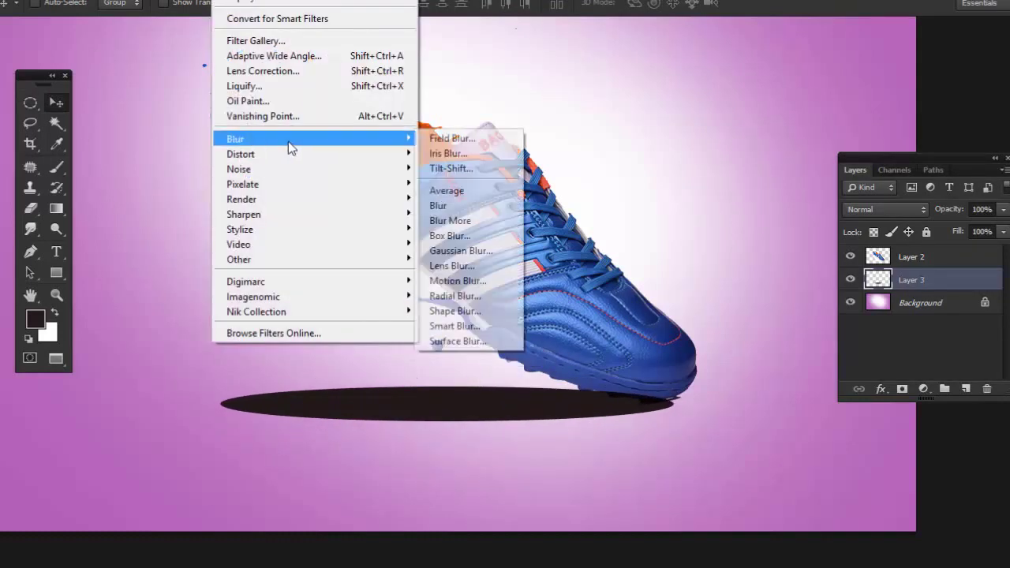
{"action": "left_click", "coordinate": [479, 253]}
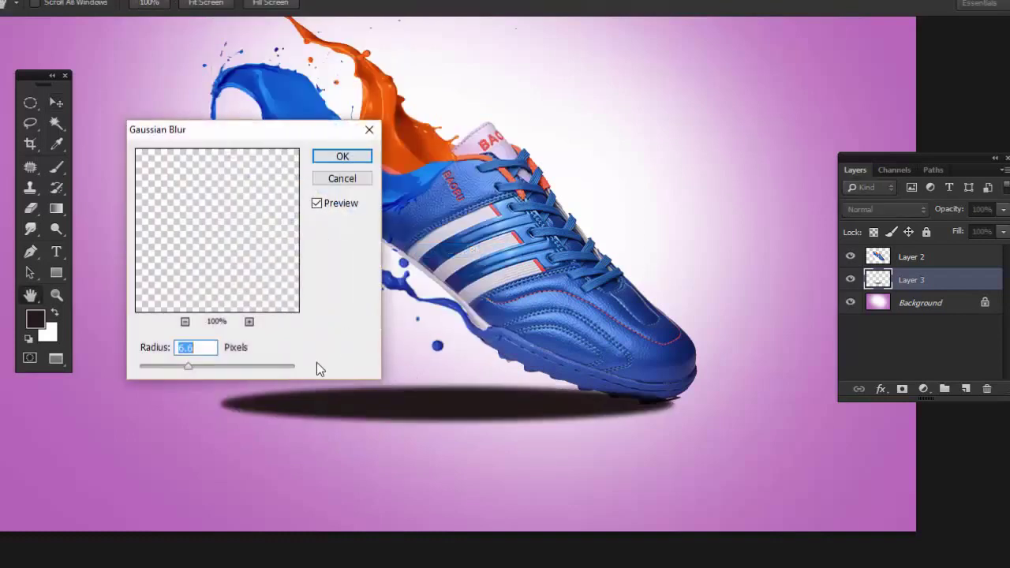
{"action": "left_click_drag", "start_coordinate": [210, 367], "coordinate": [228, 369]}
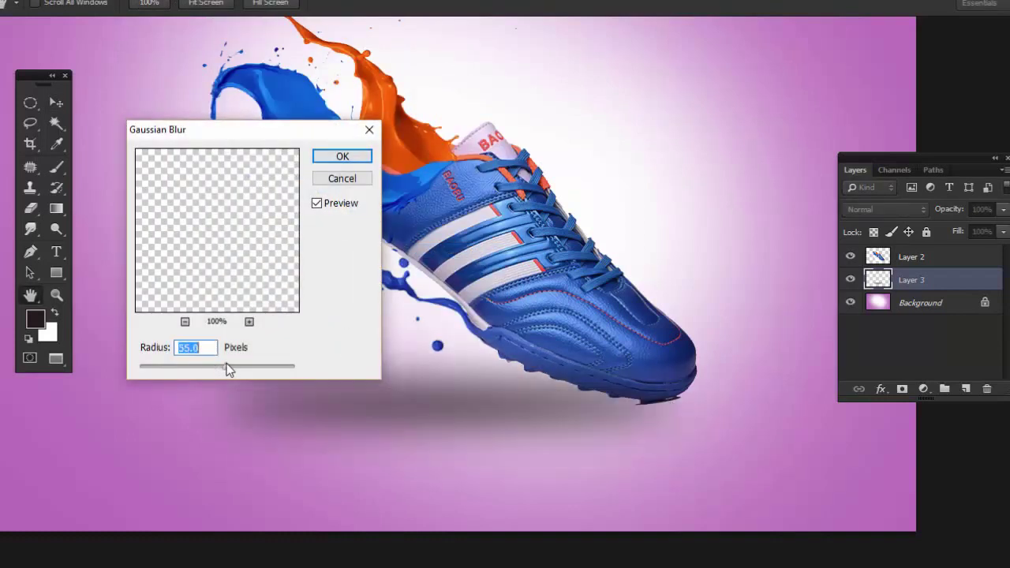
{"action": "left_click", "coordinate": [333, 163]}
Erase the shadow's lower edge with a 175-pixel eraser to tighten it under the sole.
{"action": "left_click", "coordinate": [30, 208]}
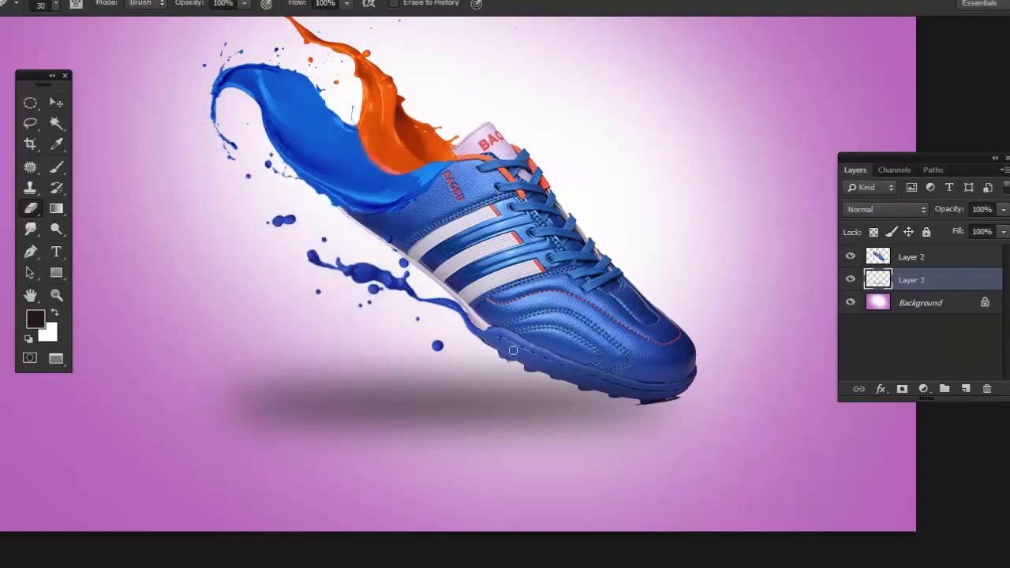
{"action": "key", "text": "bracketright"}
{"action": "key", "text": "bracketright"}
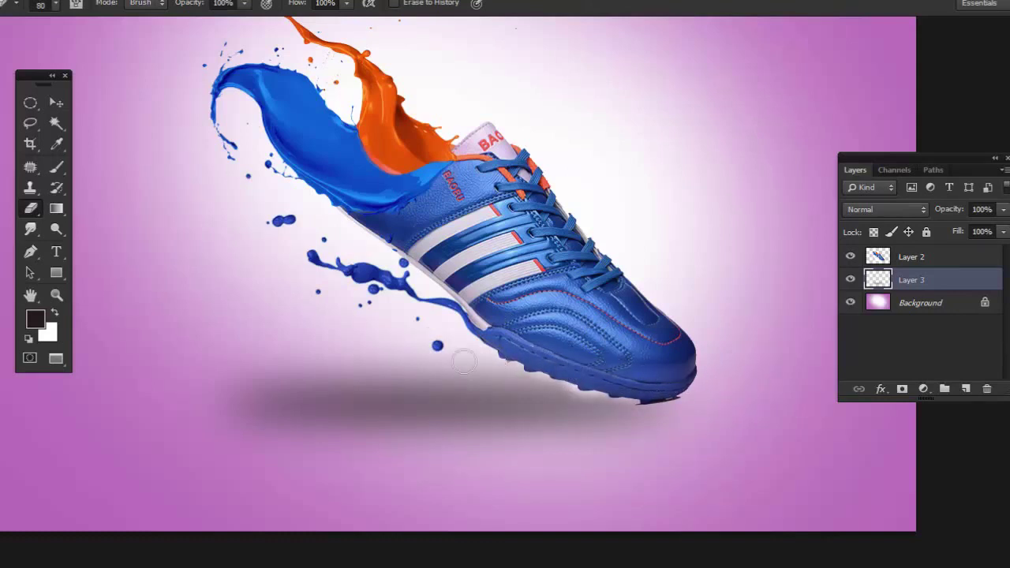
{"action": "key", "text": "bracketright"}
{"action": "key", "text": "bracketright"}
{"action": "key", "text": "bracketright"}
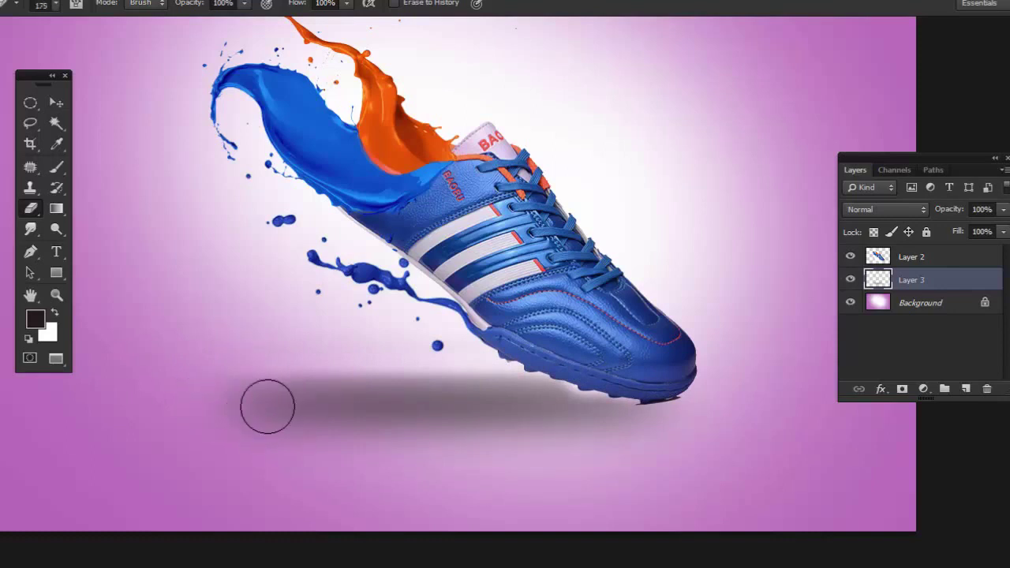
{"action": "left_click_drag", "start_coordinate": [268, 406], "coordinate": [676, 434]}
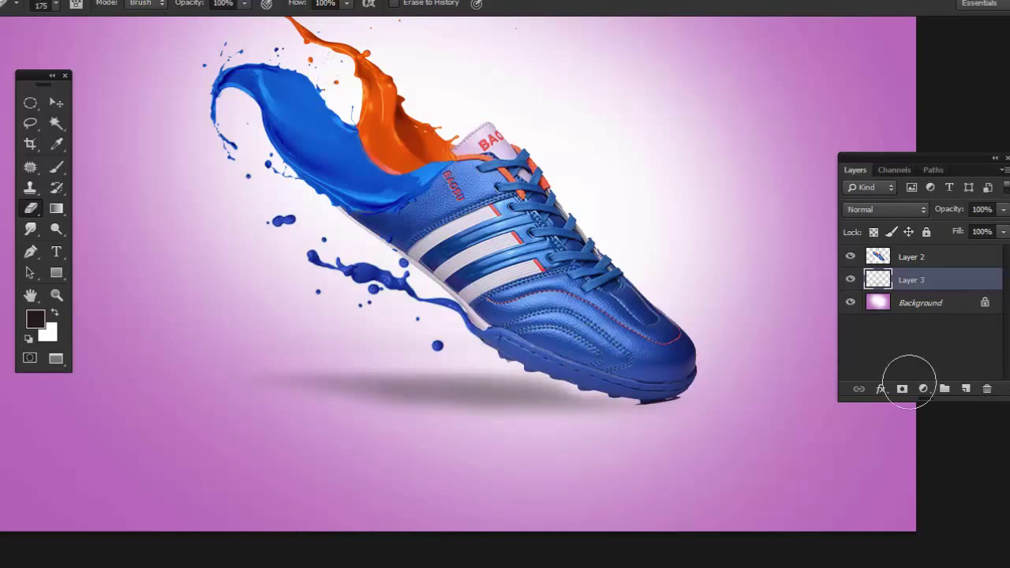
{"action": "left_click", "coordinate": [56, 103]}
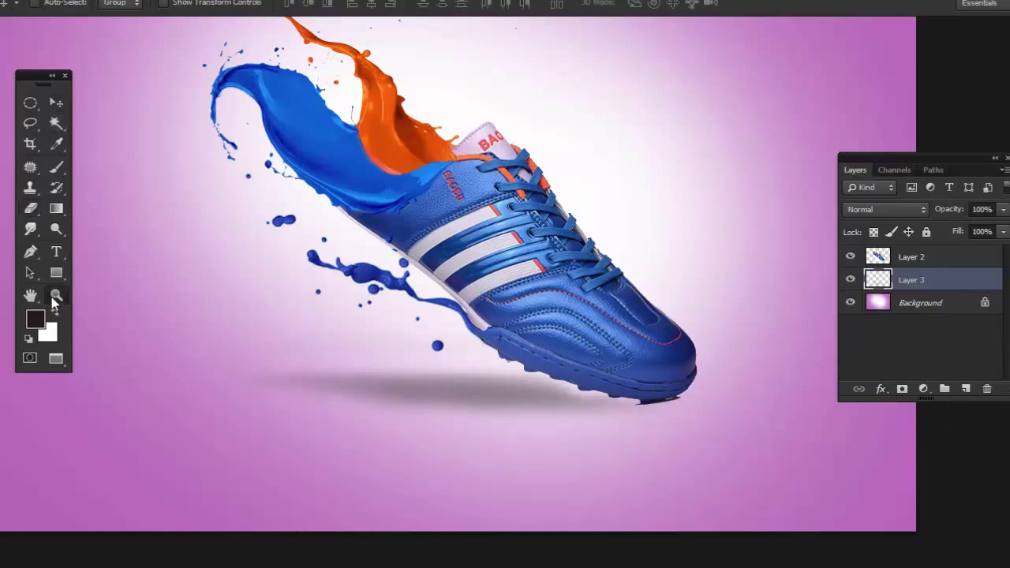
Nudge the Layer 3 shadow slightly down and right beneath the sole, then check the full composition.
{"action": "left_click", "coordinate": [56, 295]}
{"action": "left_click", "coordinate": [422, 4]}
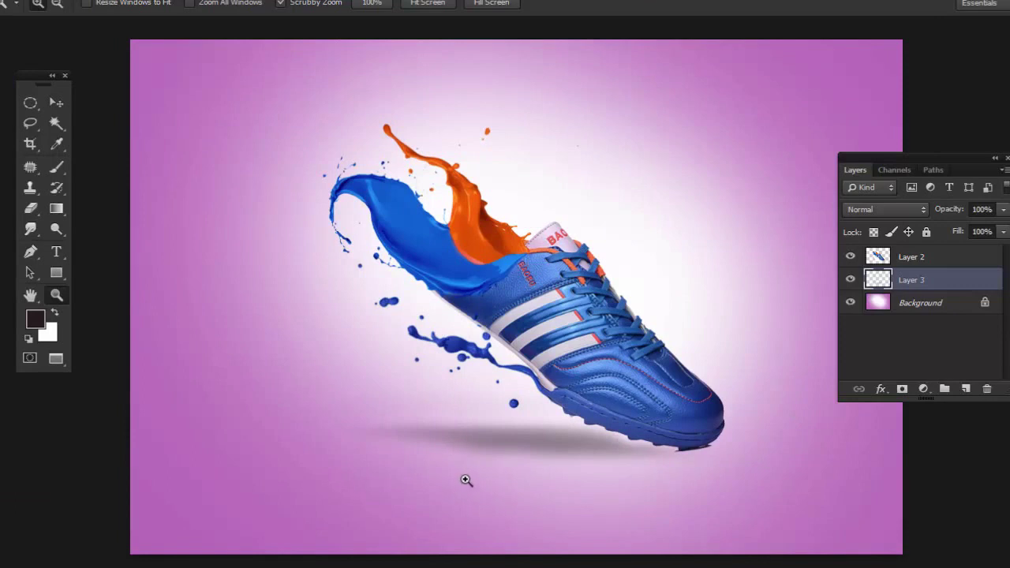
{"action": "key", "text": "v"}
{"action": "left_click_drag", "start_coordinate": [543, 462], "coordinate": [553, 475]}
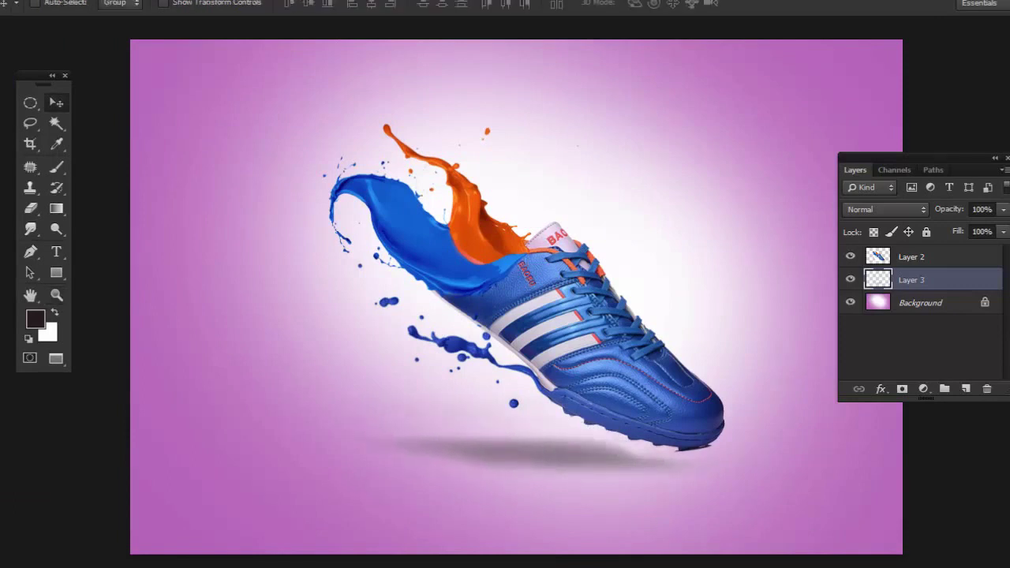
{"action": "key", "text": "ctrl+minus"}
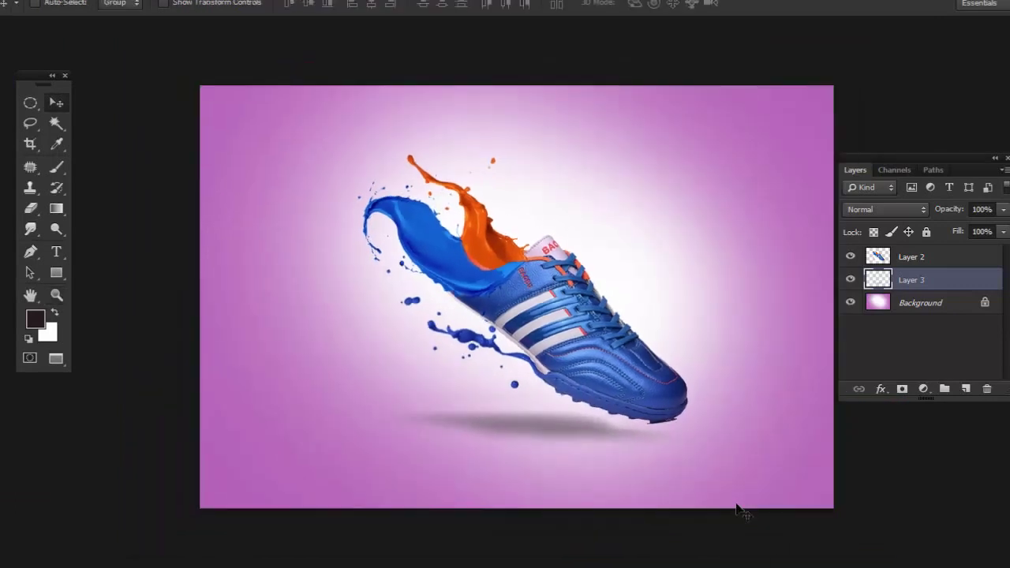
{"action": "key", "text": "ctrl+minus"}
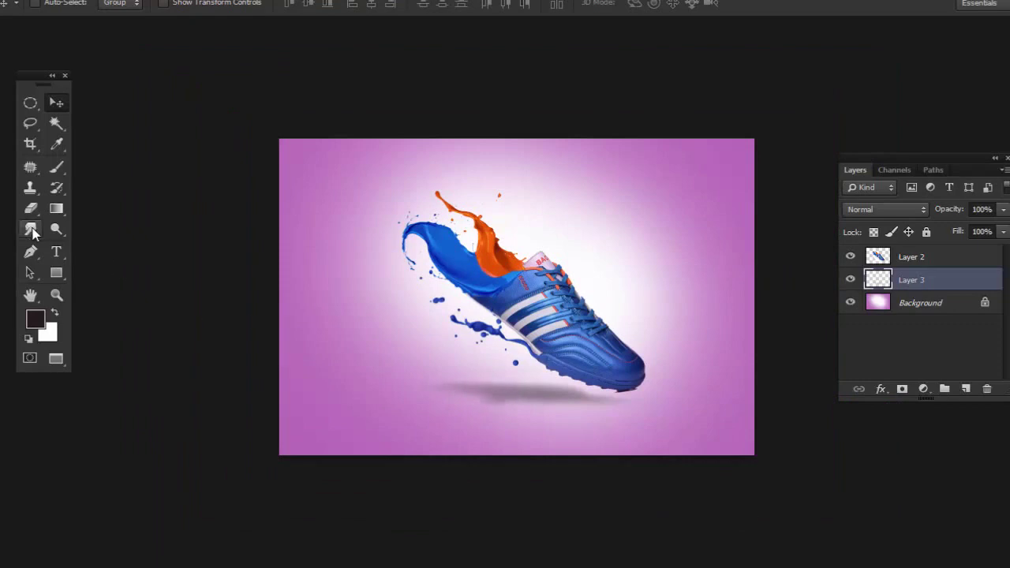
{"action": "left_click", "coordinate": [30, 208]}
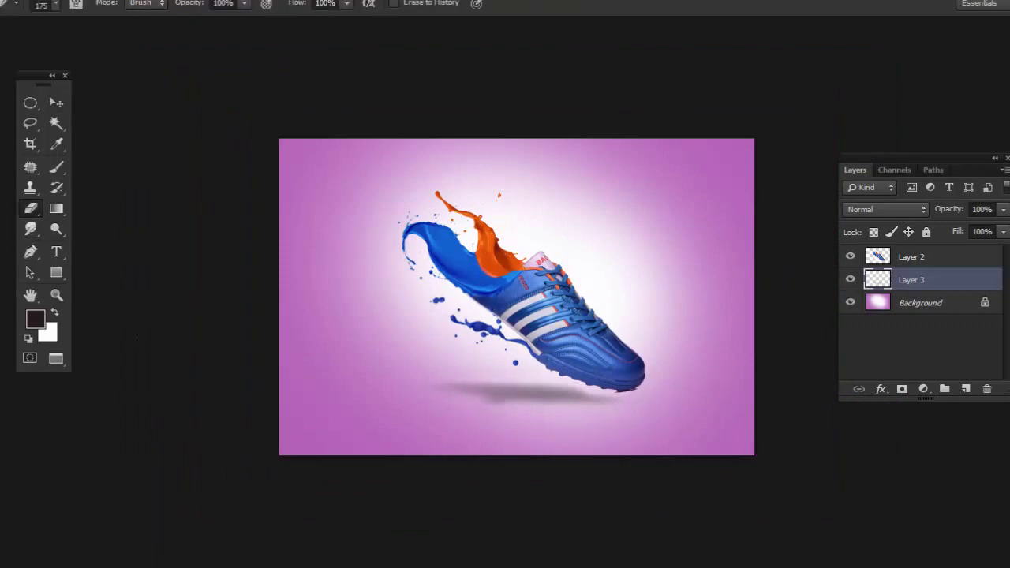
{"action": "key", "text": "z"}
{"action": "key", "text": "ctrl+0"}
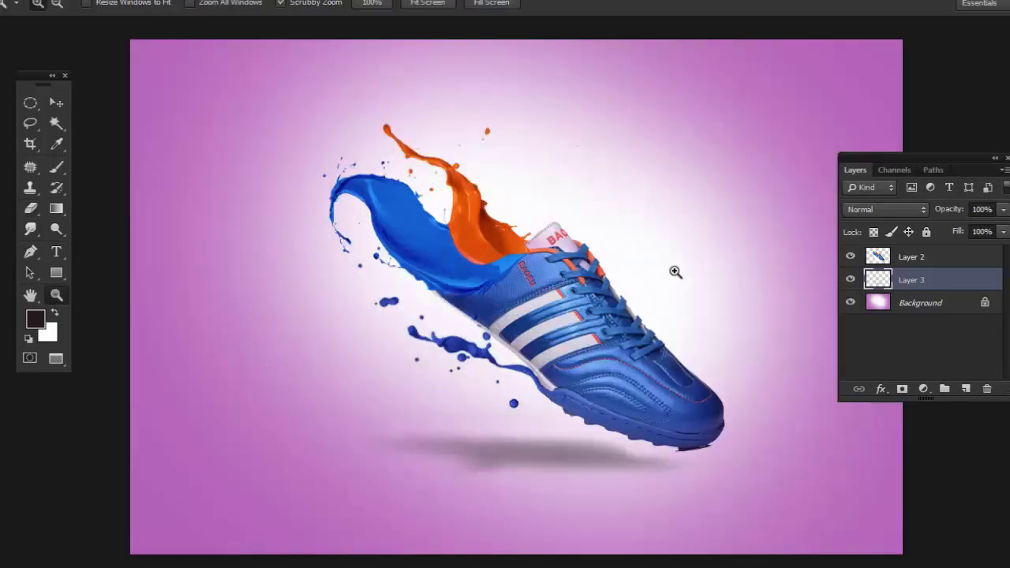